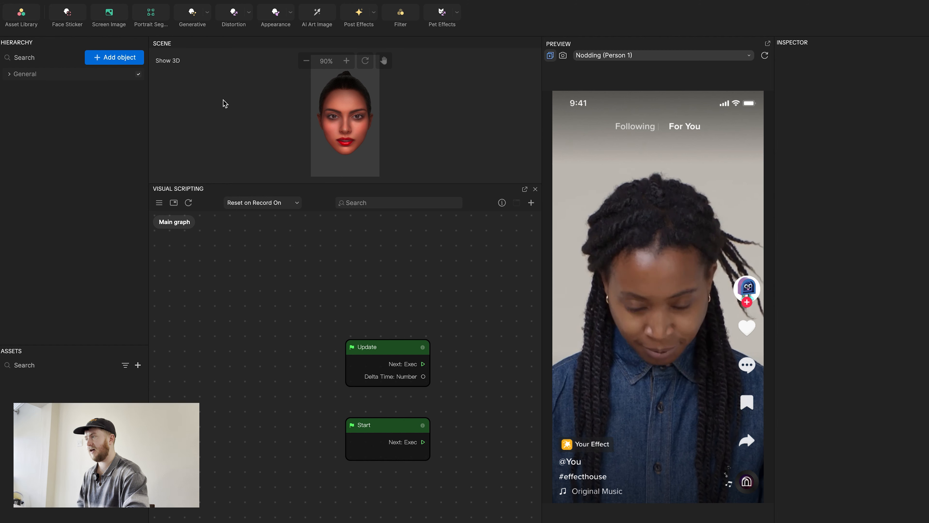
Add a 2D Screen Image object to the scene hierarchy.
right_click(45, 115)
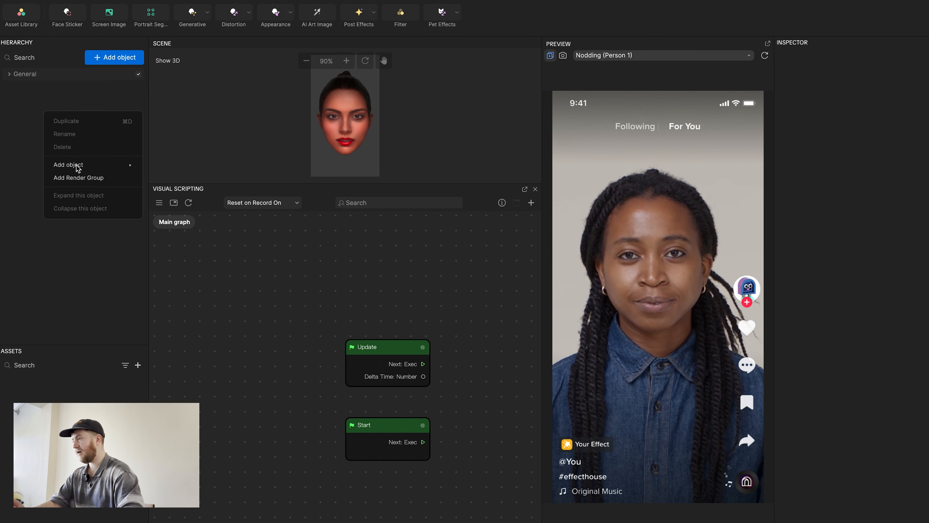
mouse_move(78, 166)
mouse_move(177, 178)
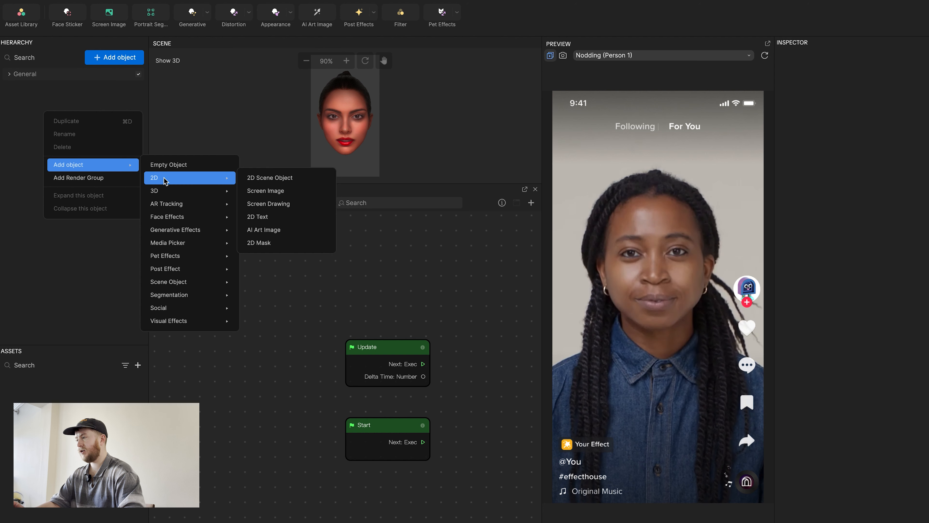
click(294, 192)
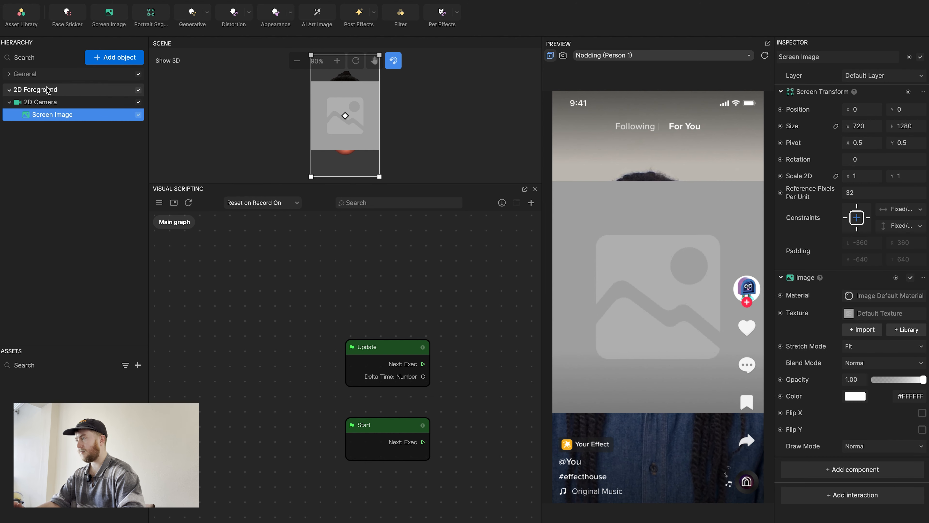
Rename the 2D Foreground render group as UserRender.
click(47, 93)
double_click(47, 93)
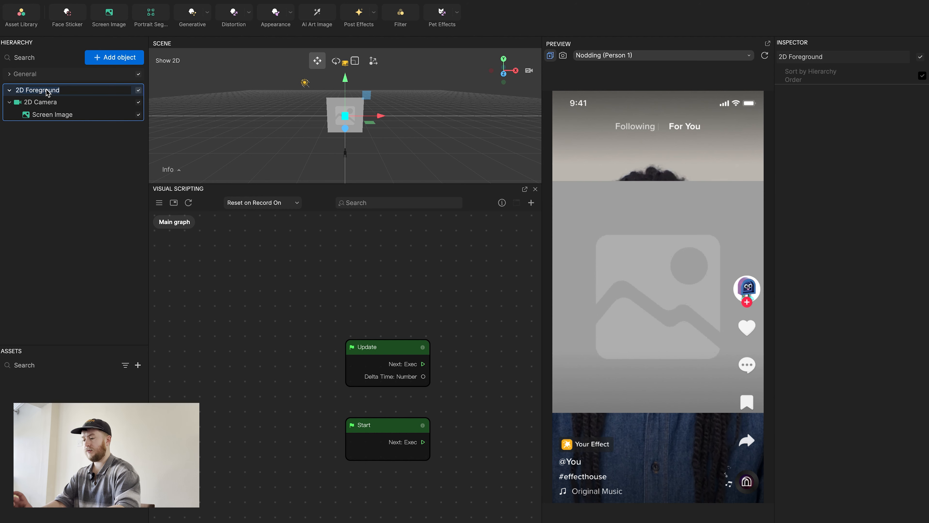
text(Us)
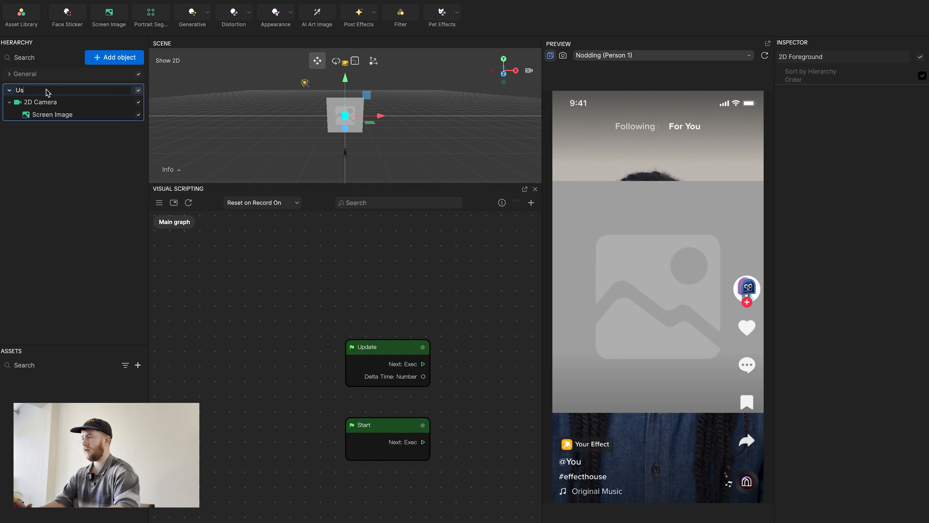
text(erR)
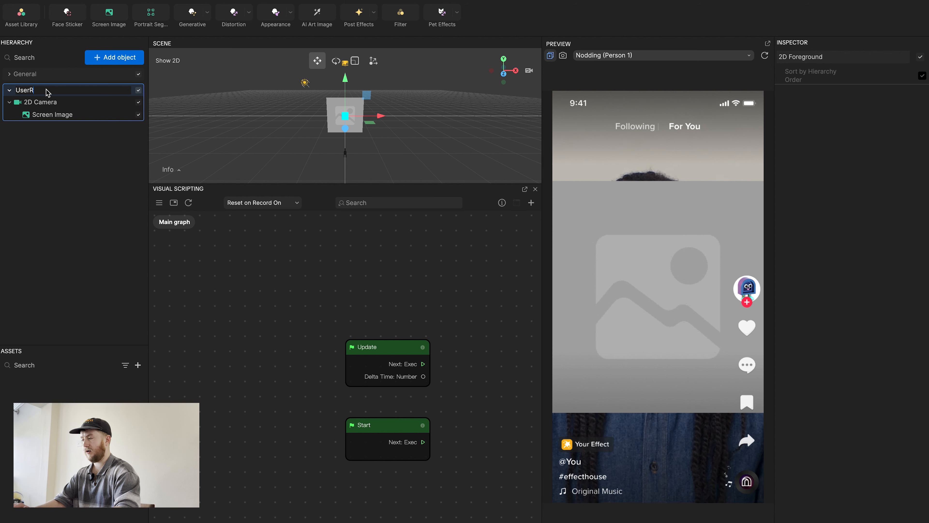
text(ender)
key(Return)
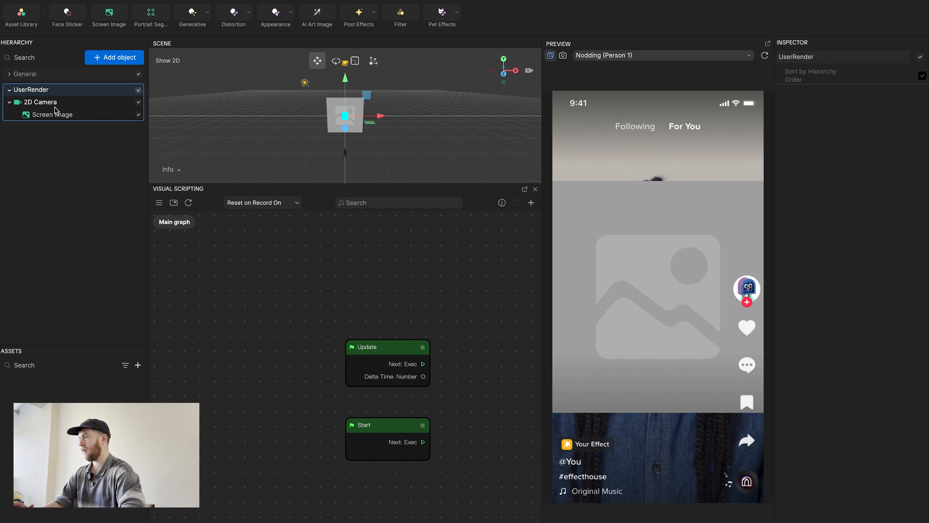
Rename the Screen Image object under the 2D Camera as User.
click(54, 115)
click(55, 115)
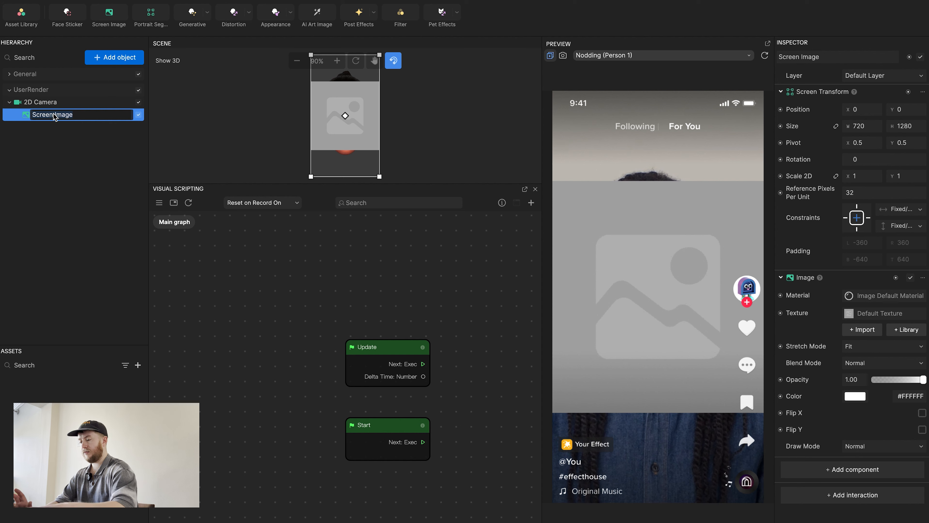
text(User)
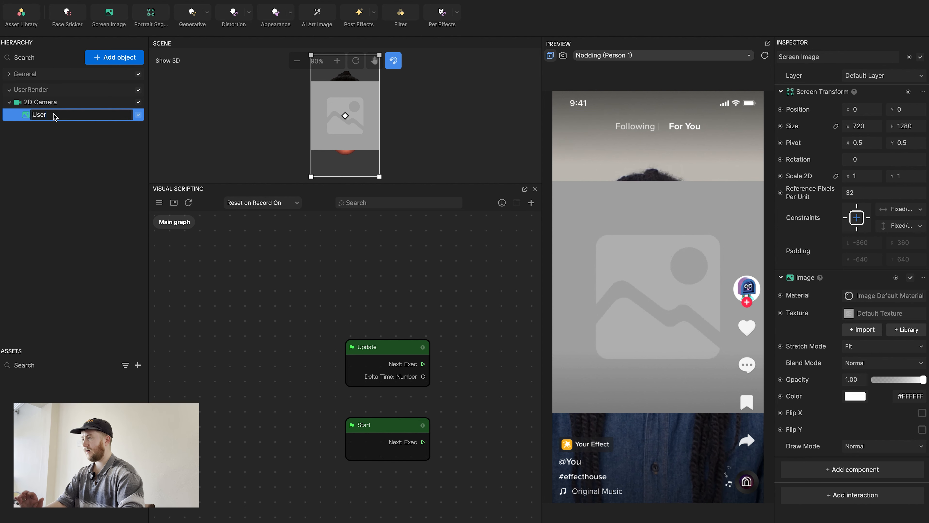
key(Return)
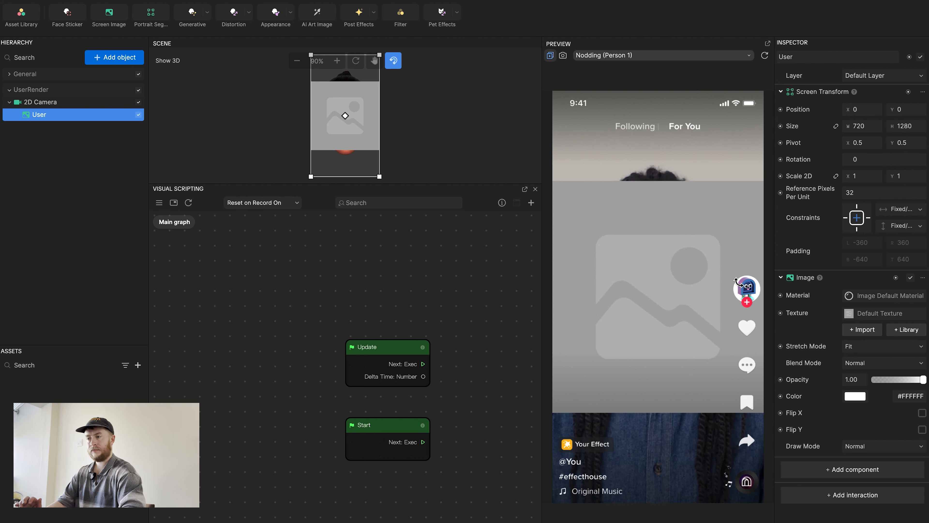
Set the User image's texture to Device Camera Texture and collapse the UserRender group.
click(880, 314)
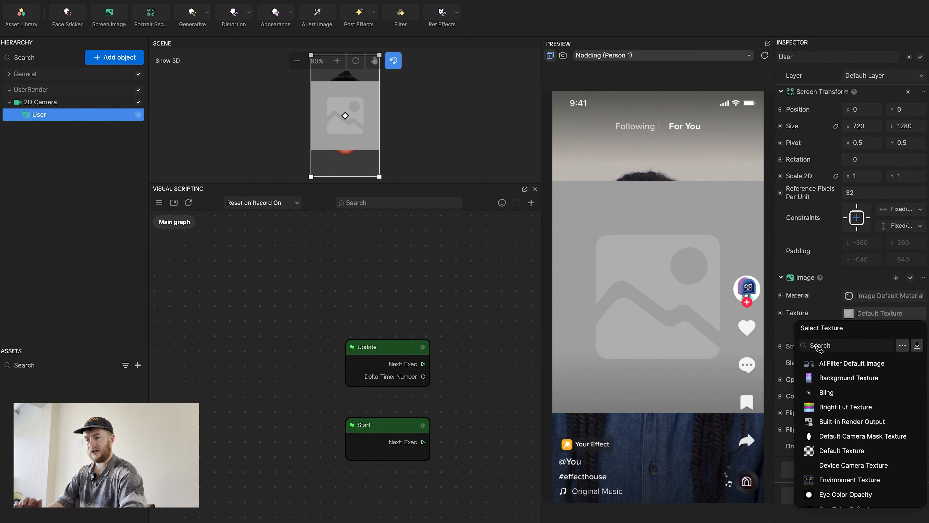
scroll(881, 445, down, 5)
scroll(881, 447, up, 3)
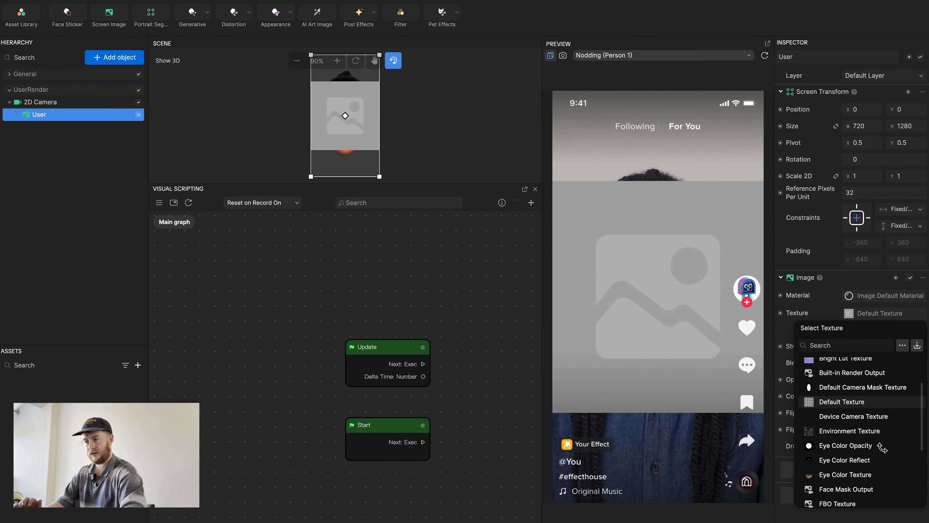
click(864, 416)
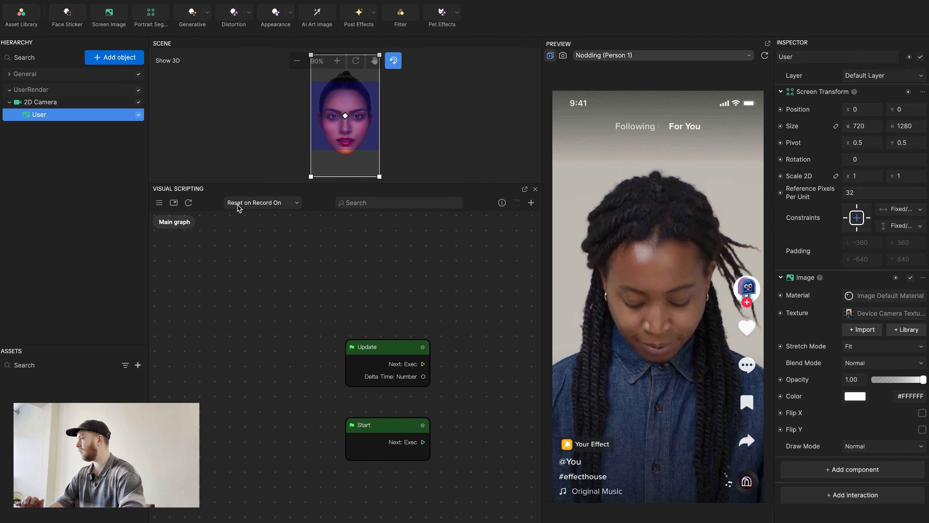
click(28, 159)
click(8, 90)
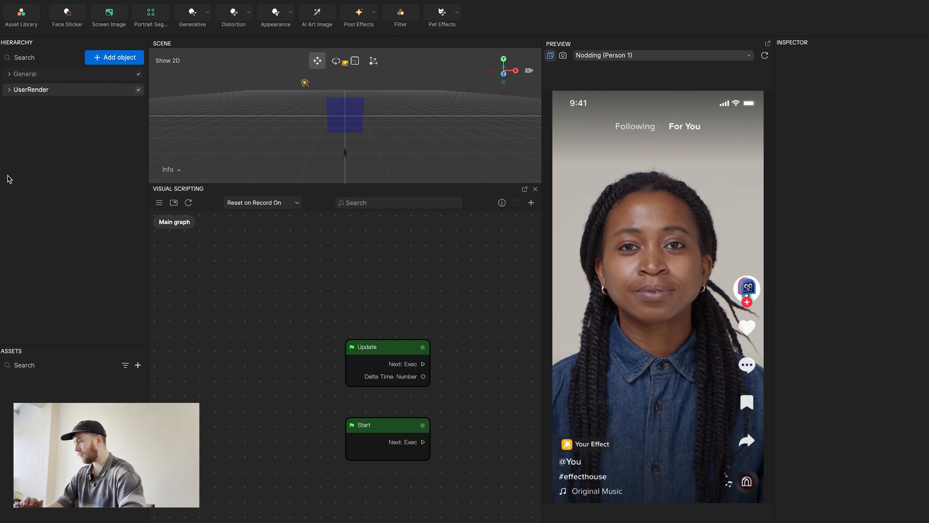
Create a new Render Texture asset and rename it UserRenderTexture.
click(138, 366)
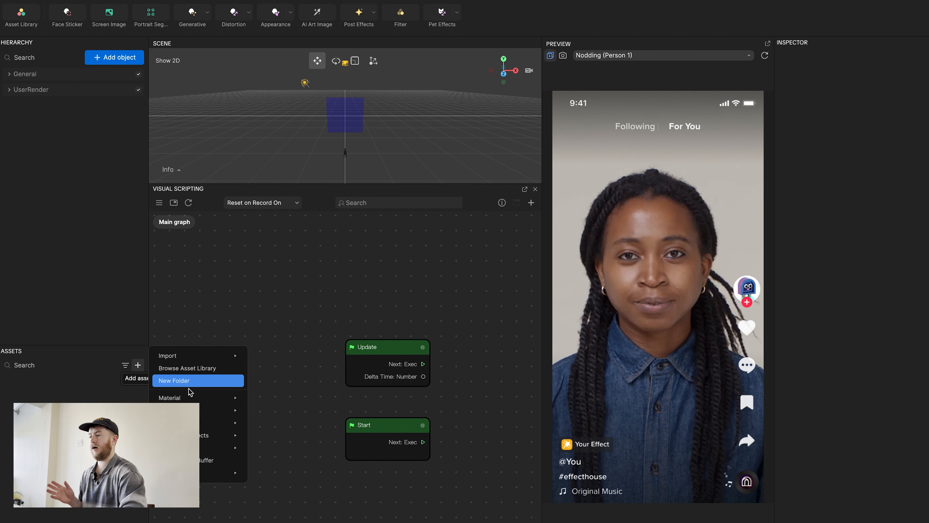
mouse_move(213, 411)
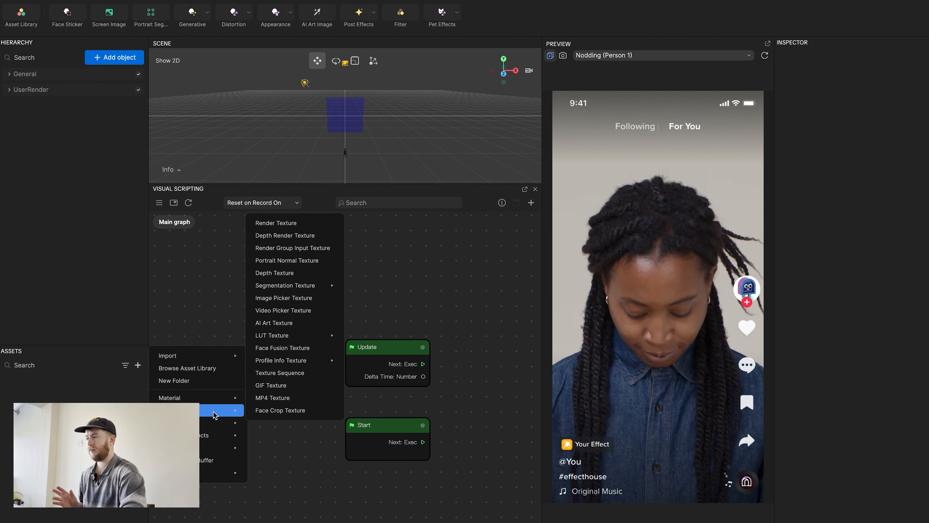
click(276, 222)
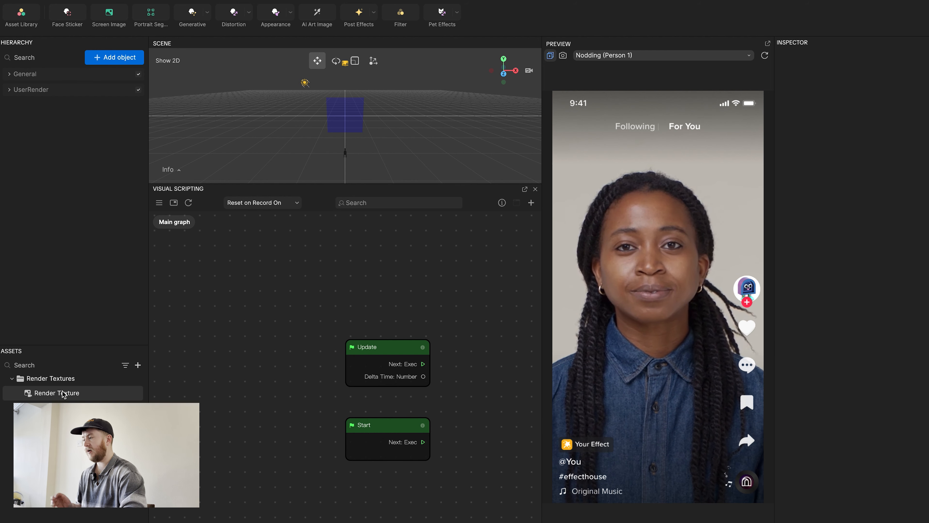
click(63, 394)
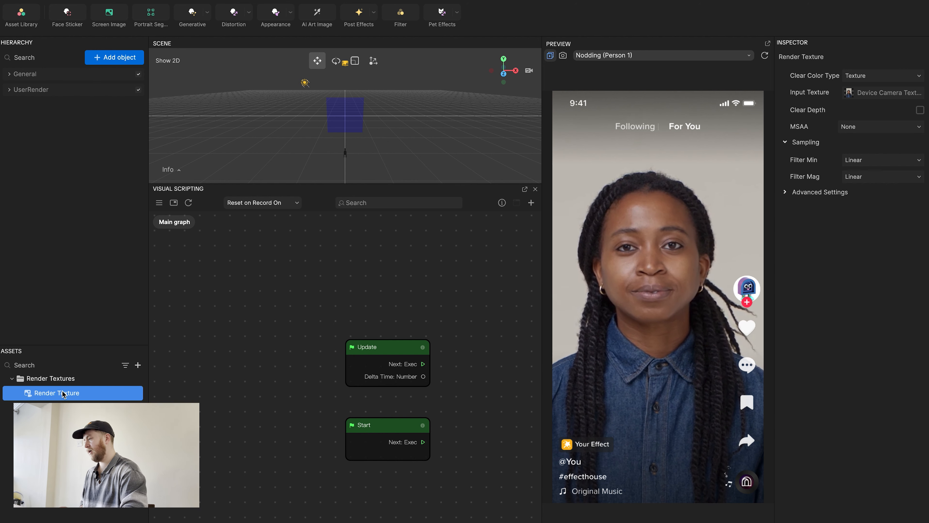
click(63, 394)
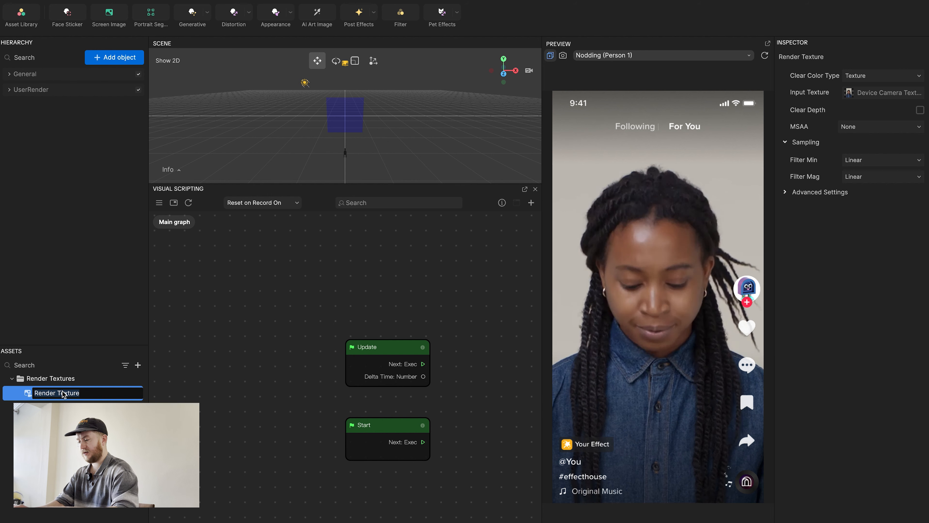
text(UserRenderT)
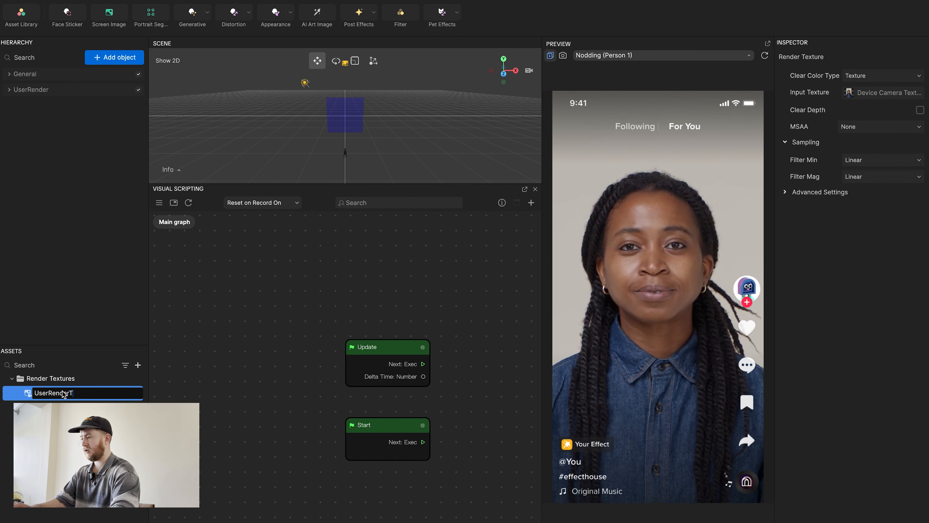
text(exture)
key(Return)
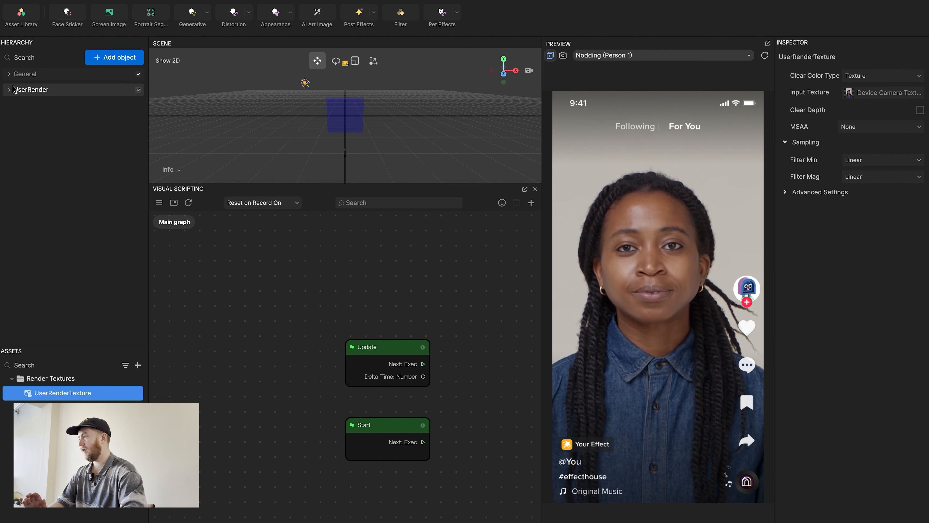
Set the render texture of the 2D Camera in the UserRender group to UserRenderTexture, and collapse the group.
click(10, 89)
click(36, 102)
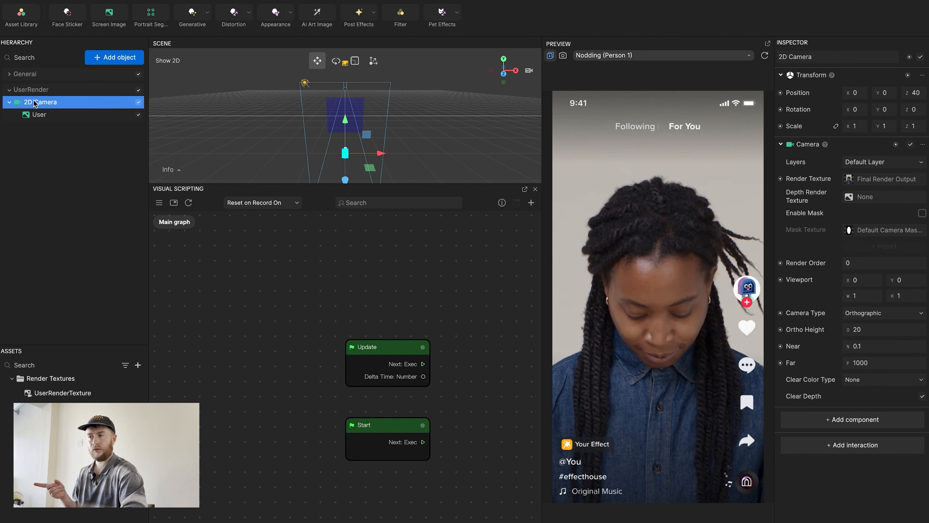
click(879, 179)
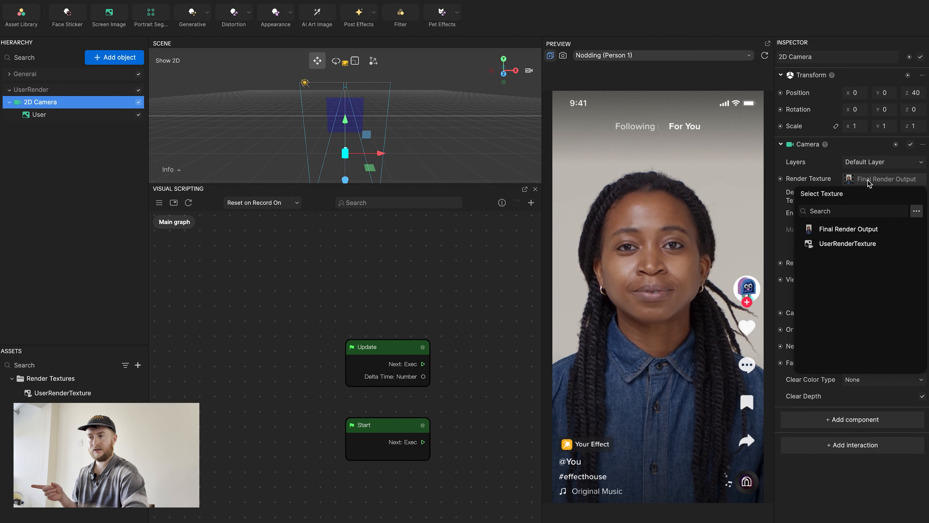
click(843, 243)
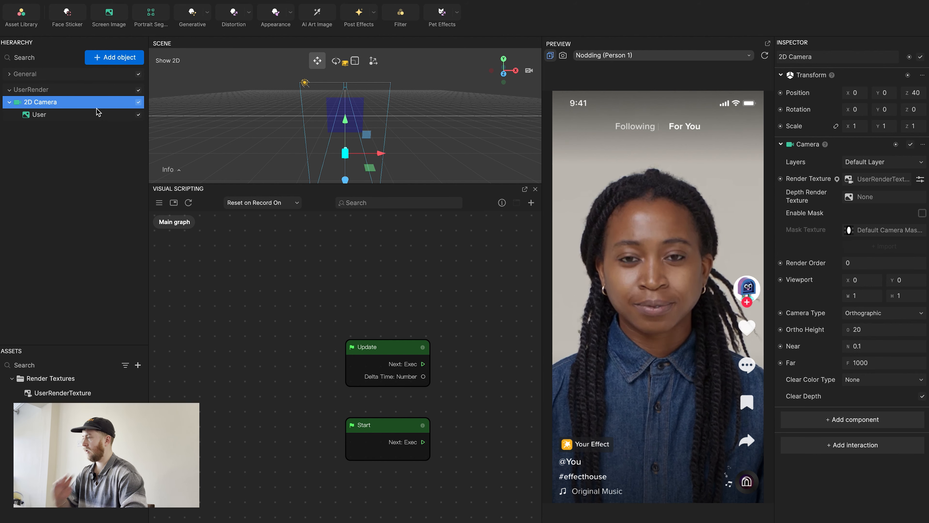
click(9, 90)
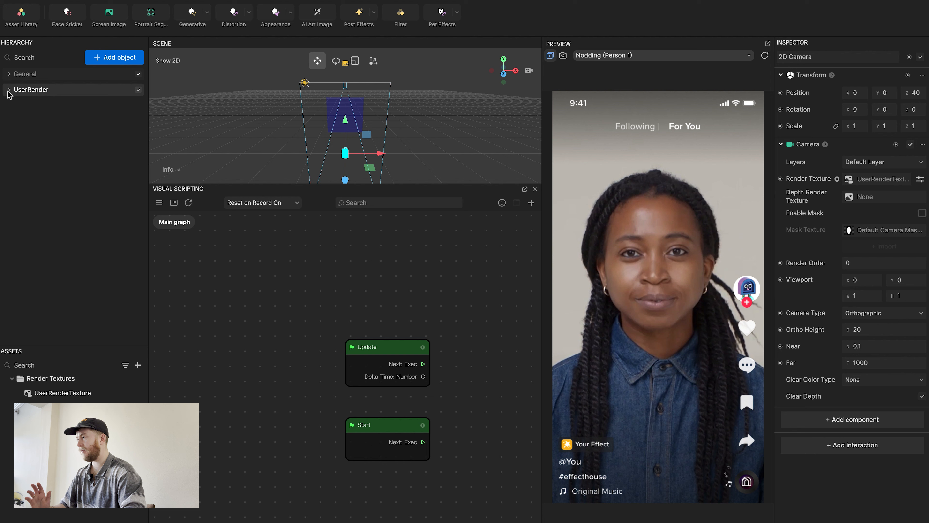
Duplicate the UserRender group and rename the copy TestRender.
click(43, 92)
key(ctrl+d)
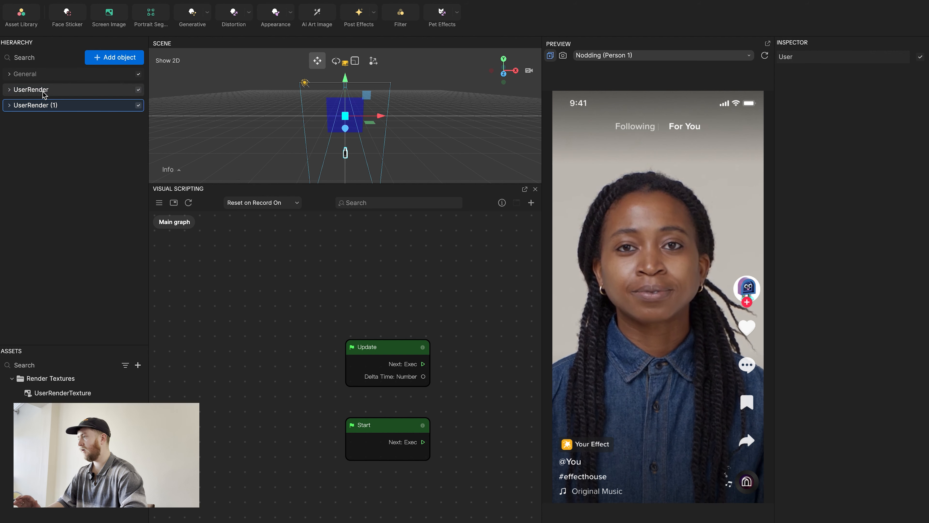
double_click(43, 105)
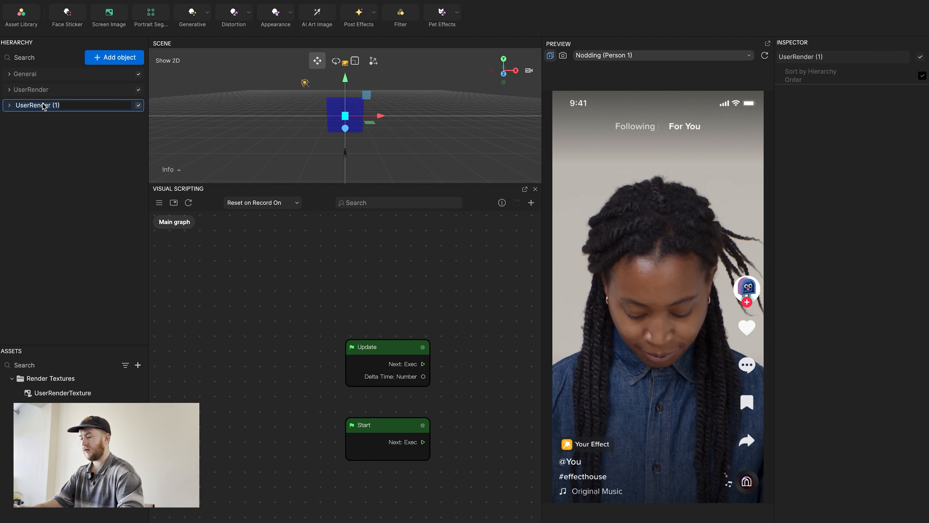
text(Test)
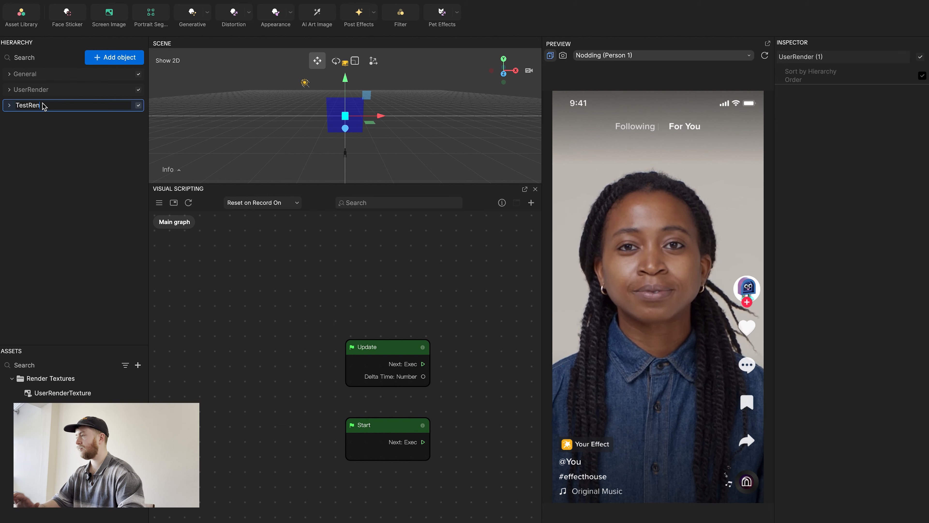
key(Return)
Set the render texture of the 2D Camera in the TestRender group to Final Render Output.
click(10, 105)
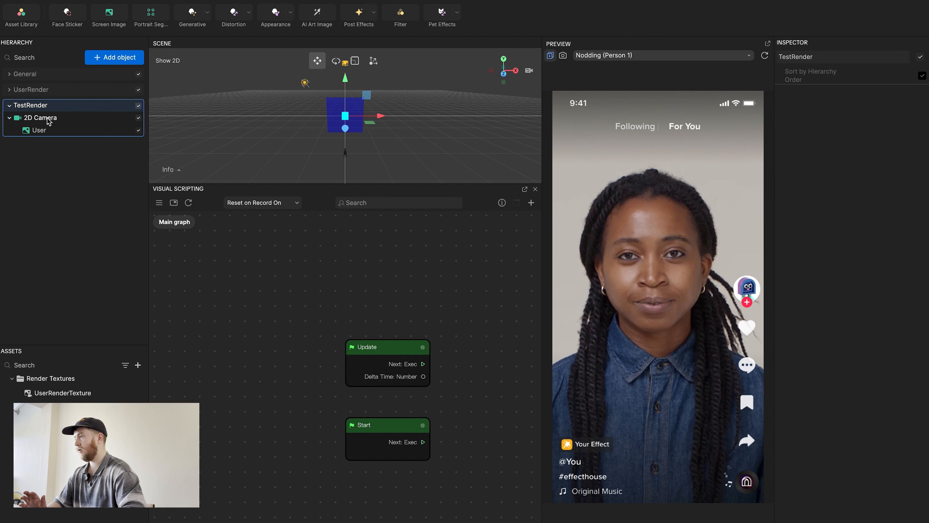
click(49, 117)
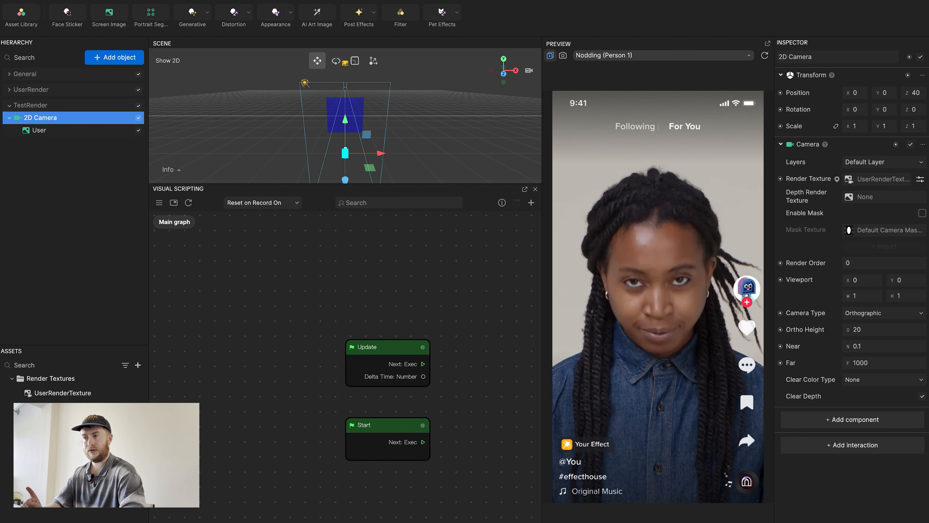
click(888, 186)
click(820, 230)
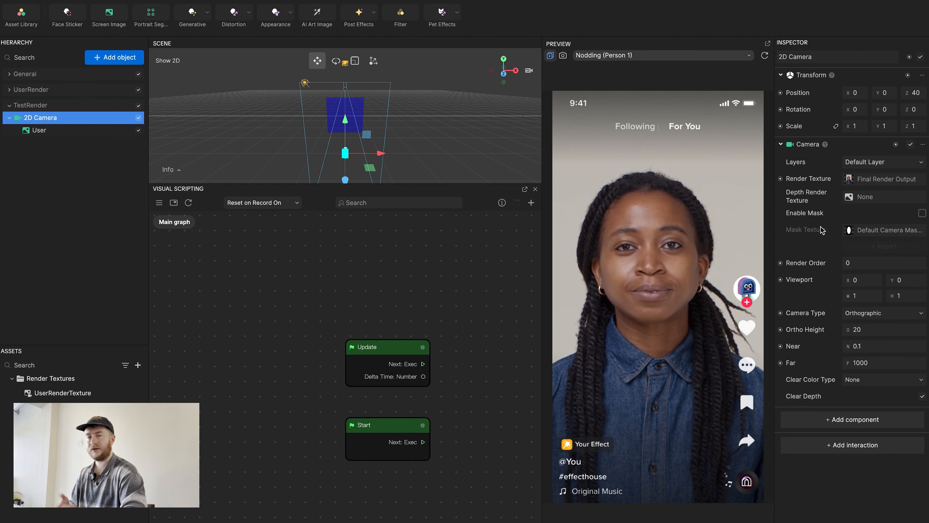
Set the texture of the User image in the TestRender group to UserRenderTexture.
click(40, 131)
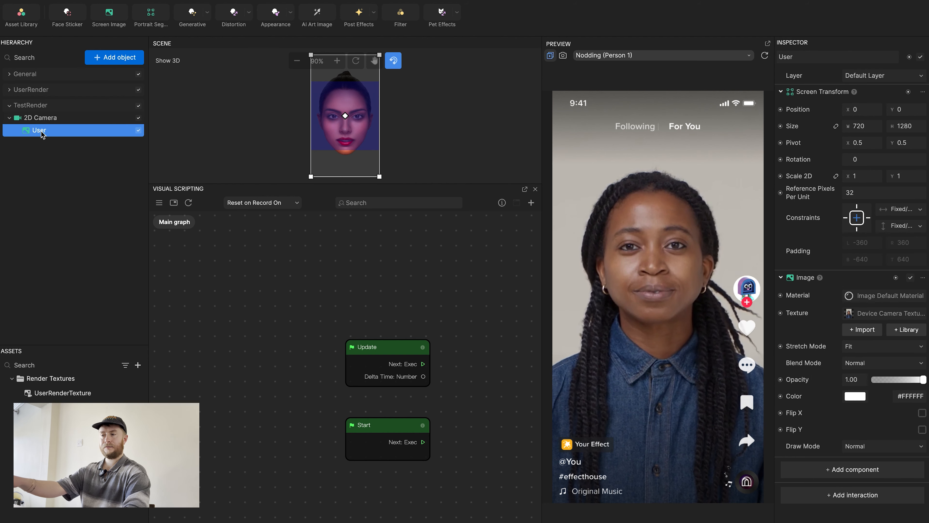
click(881, 313)
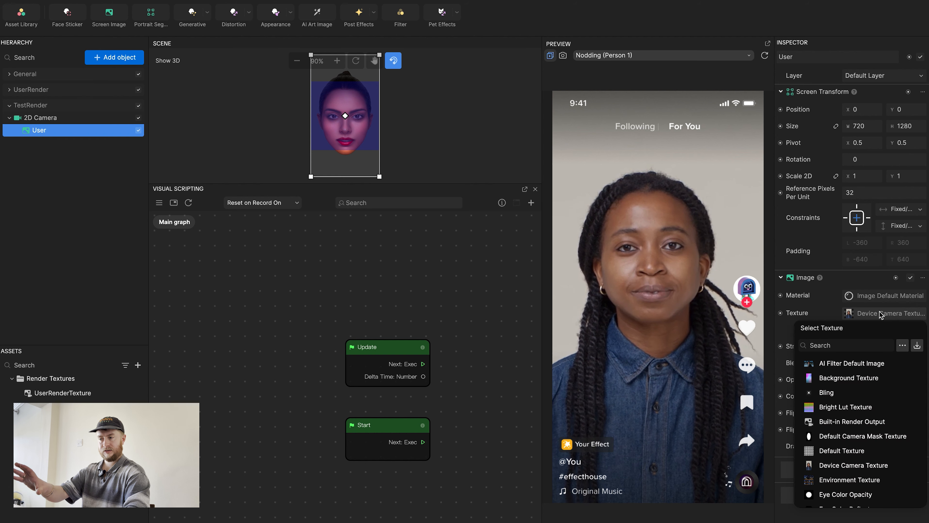
scroll(856, 440, down, 5)
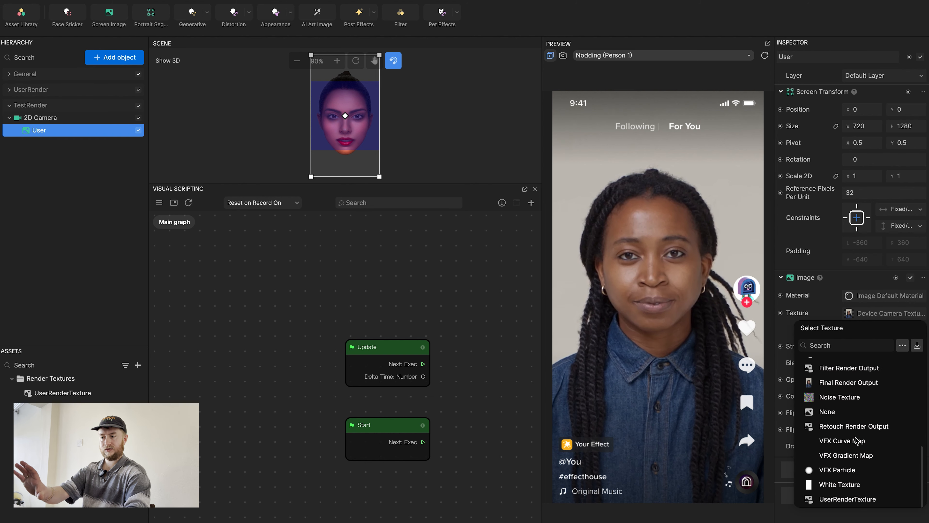
click(844, 500)
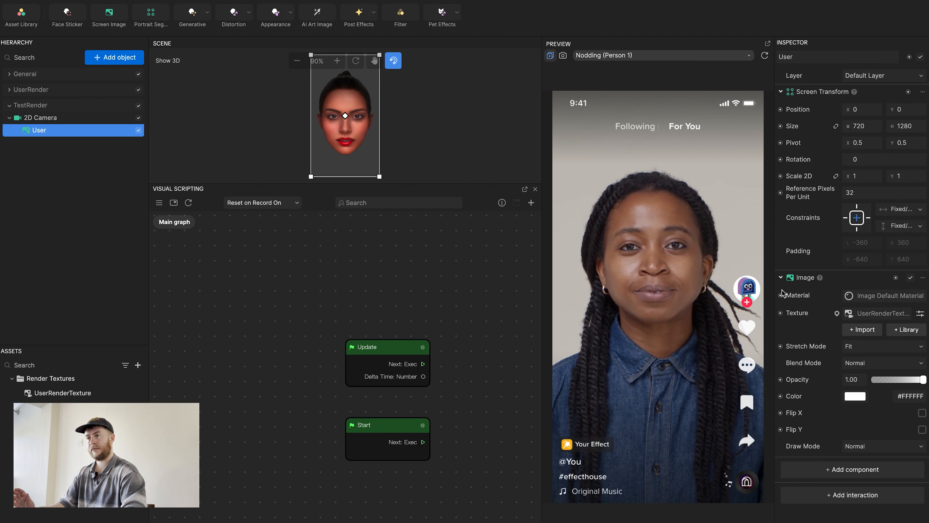
Set the 2D scale of the User image in TestRender to 0.25 on both axes and its X position to -200.
click(858, 177)
key(BackSpace)
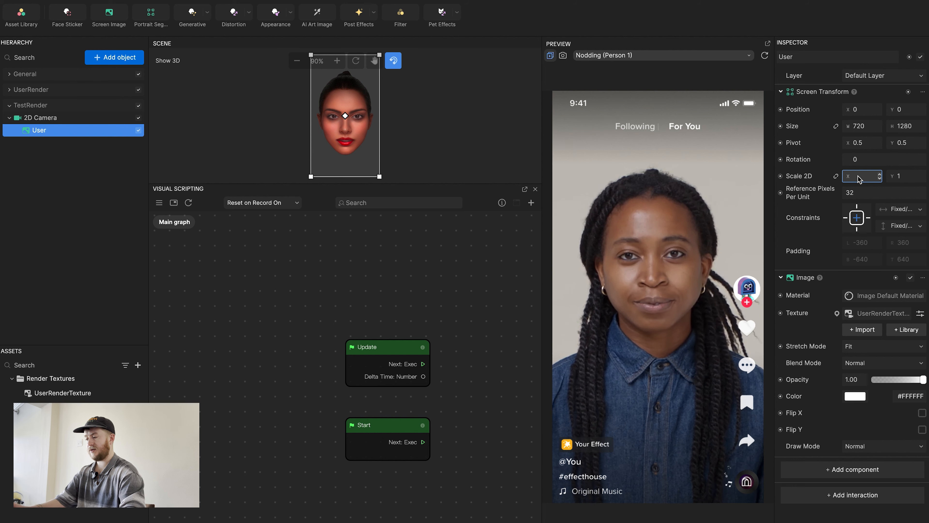
text(.25)
key(Return)
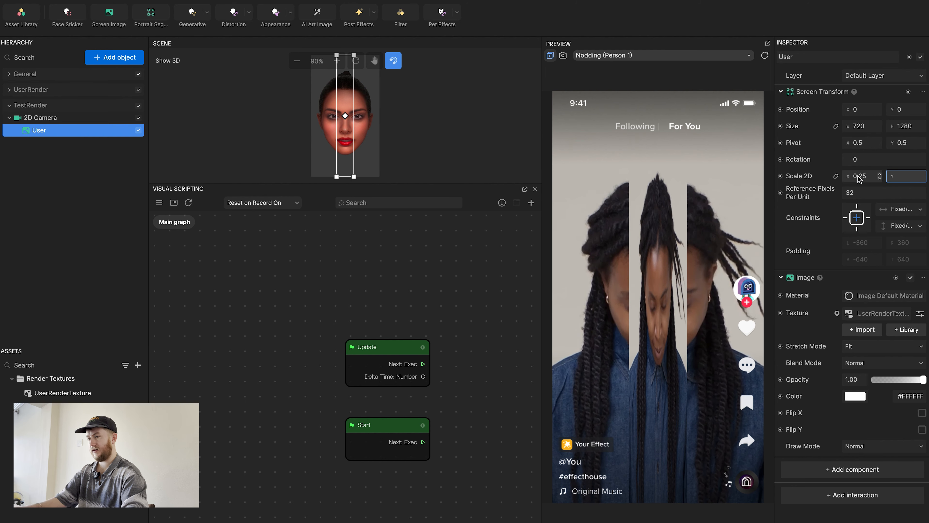
click(862, 110)
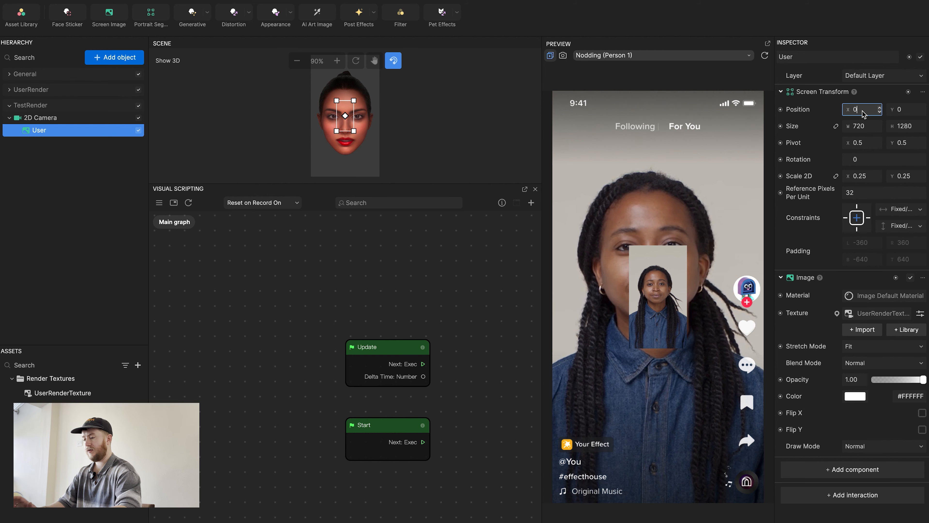
text(-200)
key(Return)
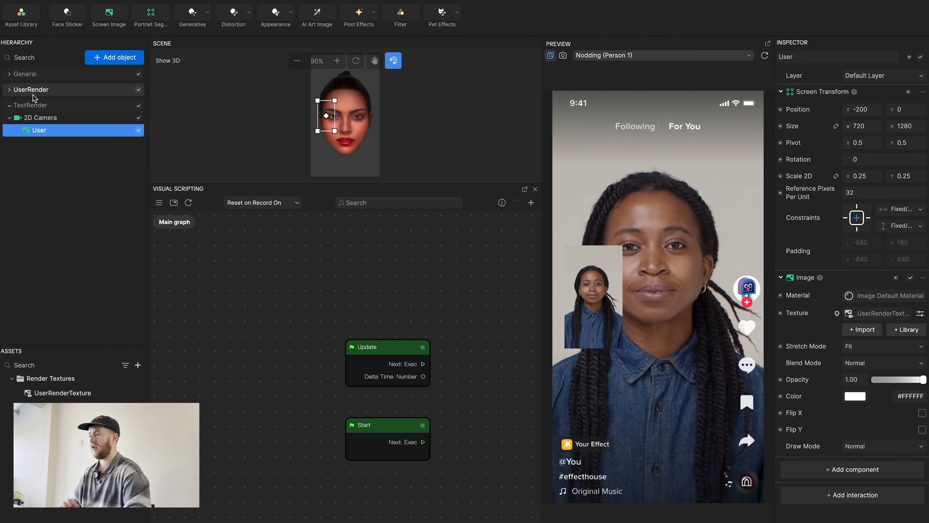
click(9, 107)
Add a Snapshot node to the visual scripting graph and place it below the Start node, with space beside it.
scroll(262, 443, down, 2)
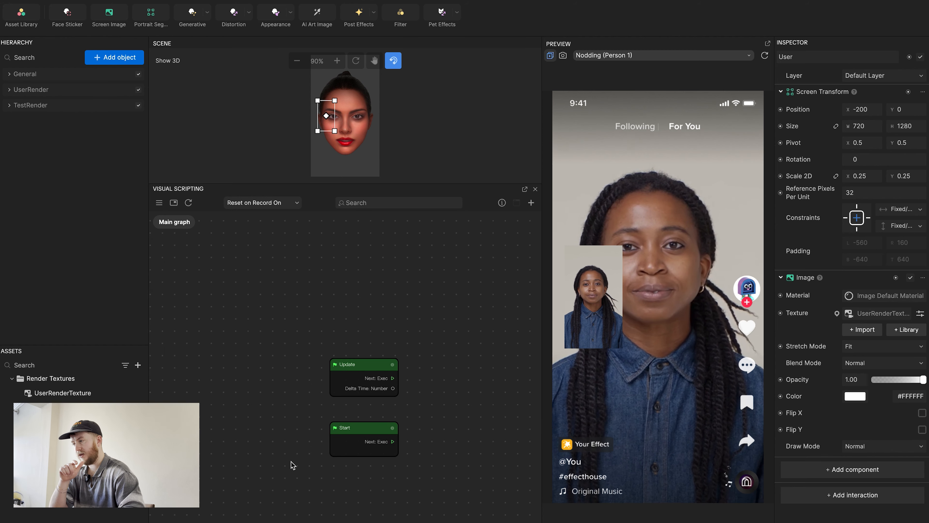
middle_drag(292, 463, 193, 378)
scroll(274, 424, down, 1)
middle_drag(274, 423, 268, 381)
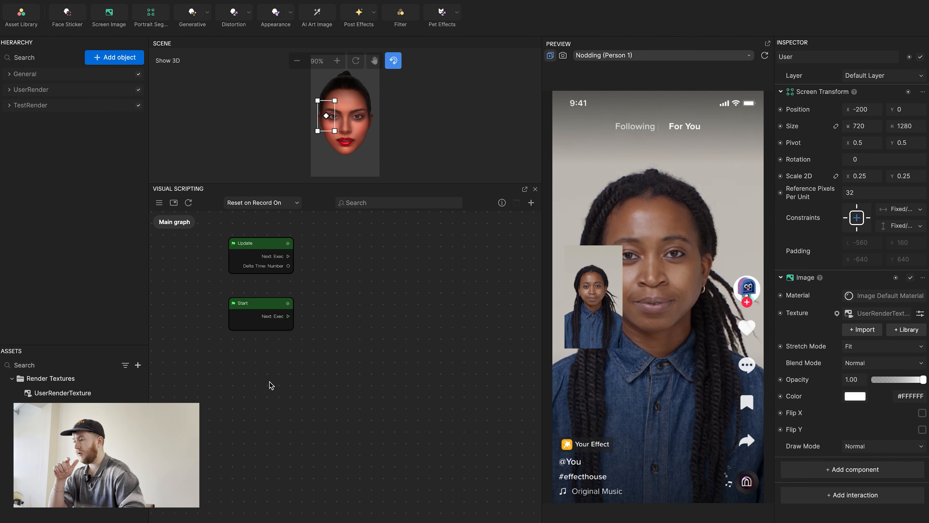
scroll(315, 381, up, 3)
right_click(327, 367)
text(snap)
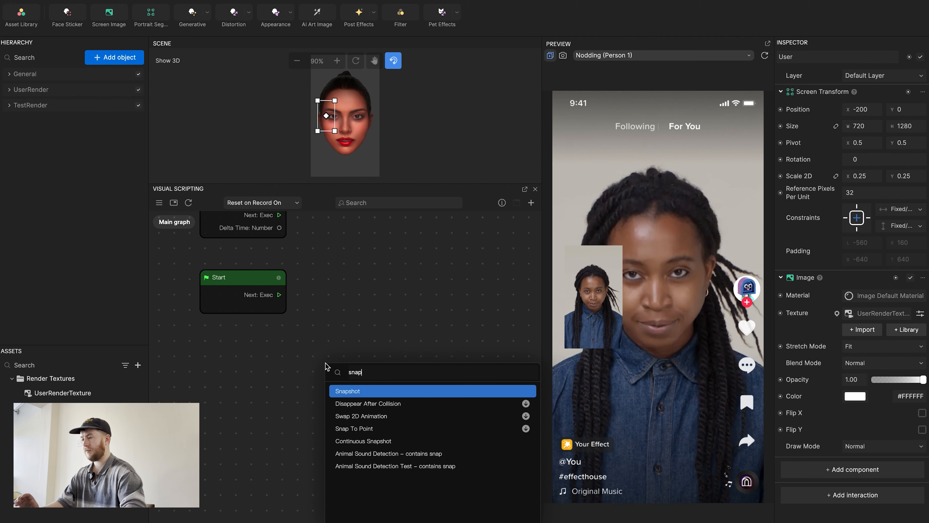
key(Return)
drag(373, 373, 346, 349)
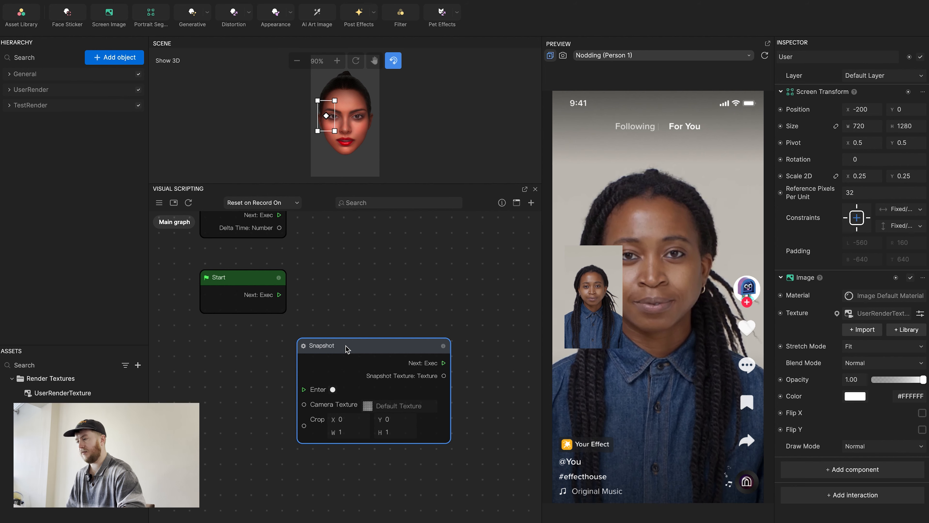
drag(350, 346, 377, 360)
Add a Screen Tap node beside the Snapshot node and connect its Next output to the Snapshot's Enter input.
right_click(196, 394)
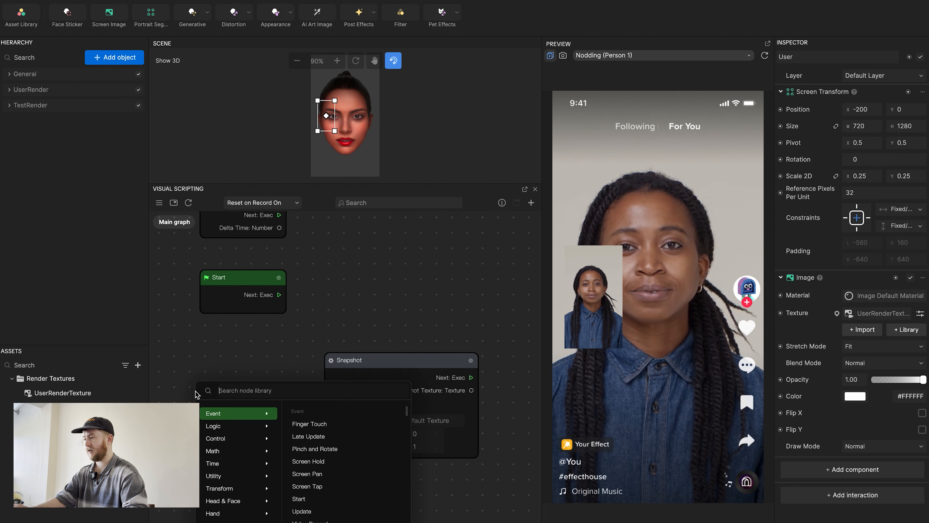
text(screen)
key(Down)
key(Down)
key(Down)
key(Return)
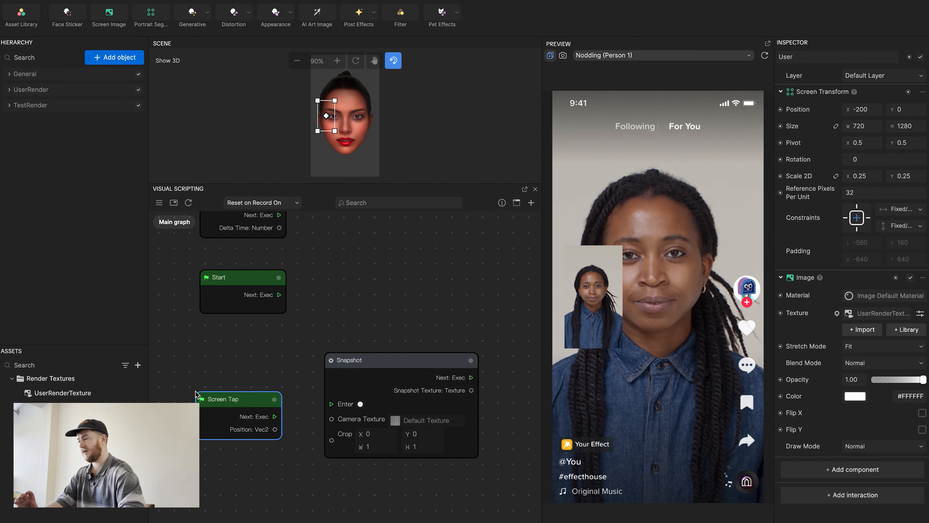
drag(236, 400, 331, 404)
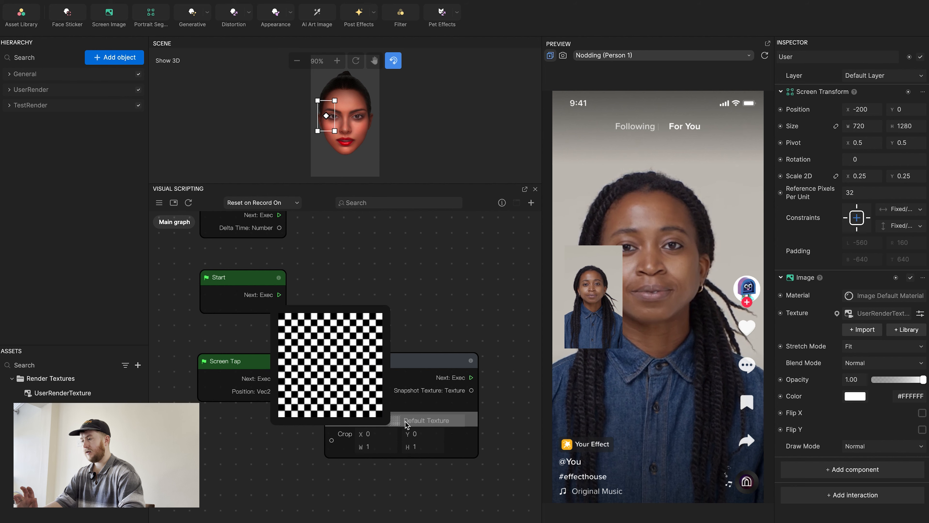
Set the Camera Texture of the Snapshot node to UserRenderTexture.
click(420, 422)
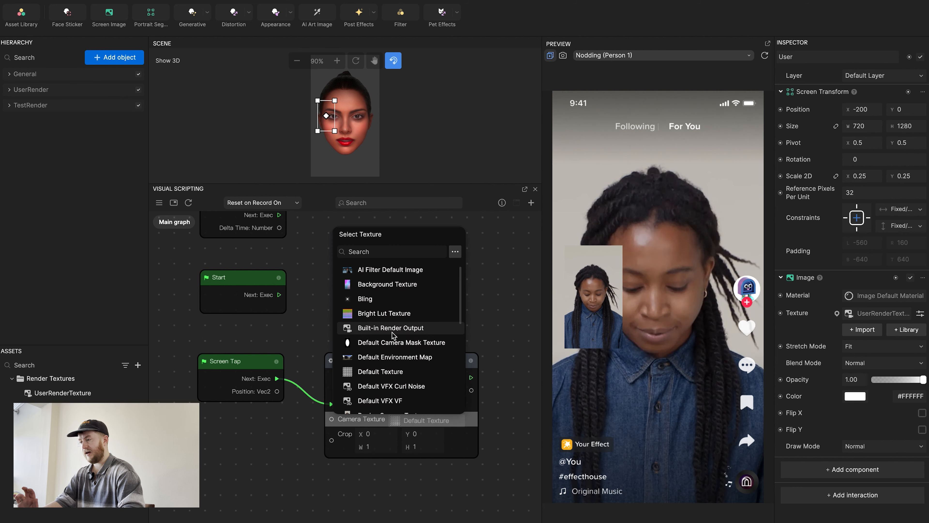
scroll(394, 335, down, 5)
click(392, 406)
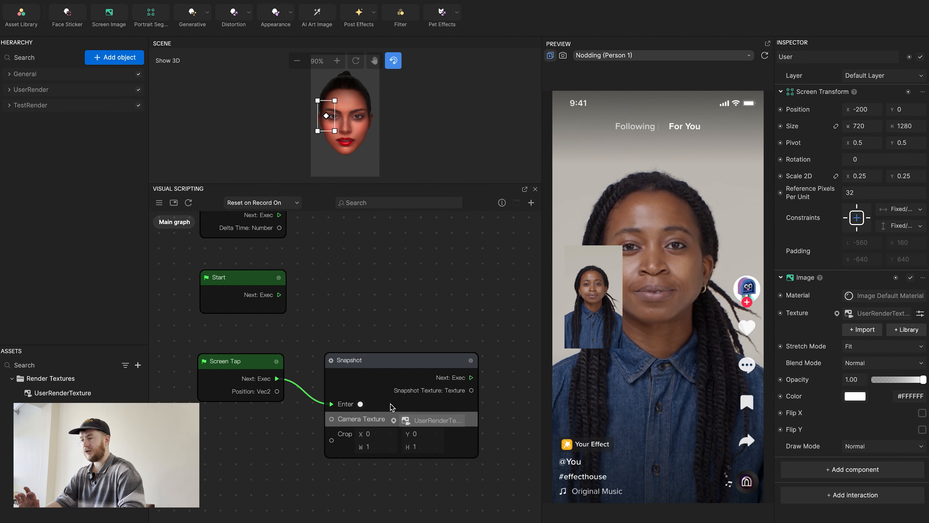
Add a Set Texture node for the User image in the TestRender group and place it after the Snapshot node.
scroll(504, 457, down, 1)
middle_drag(505, 458, 362, 385)
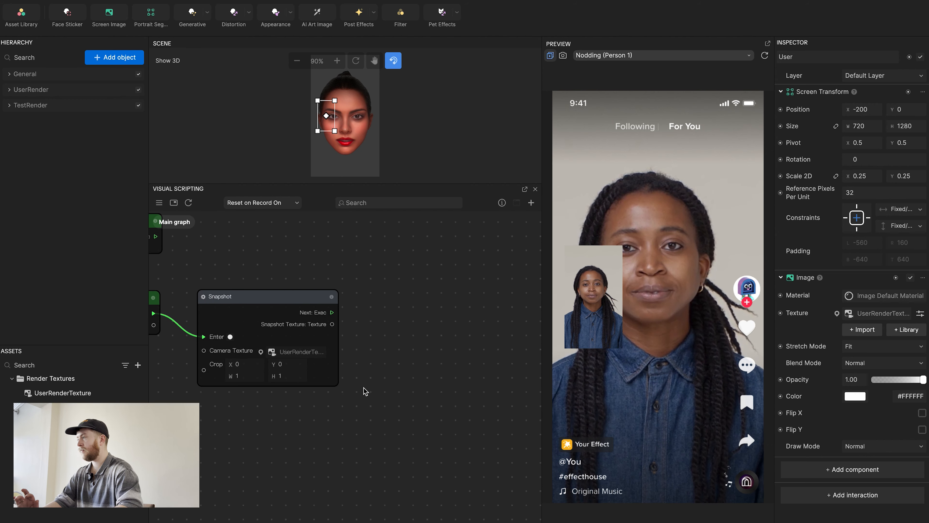
click(9, 105)
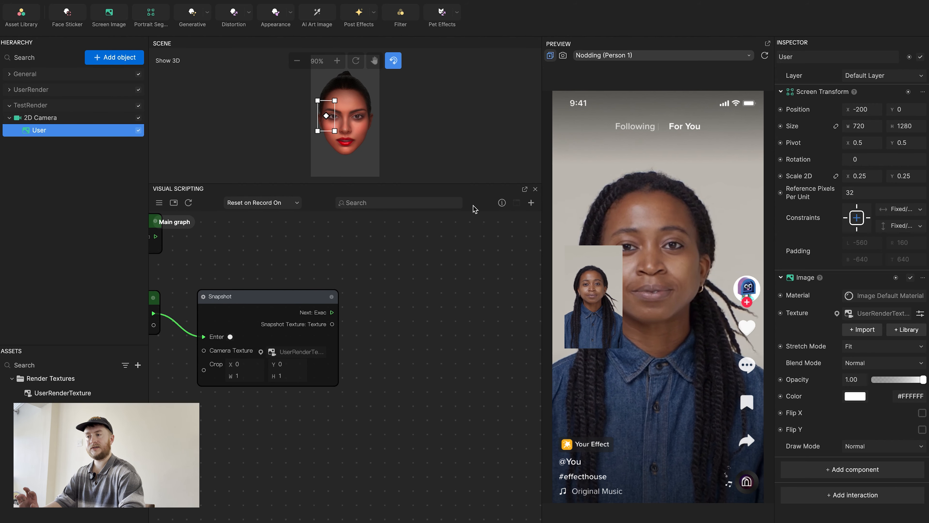
click(781, 313)
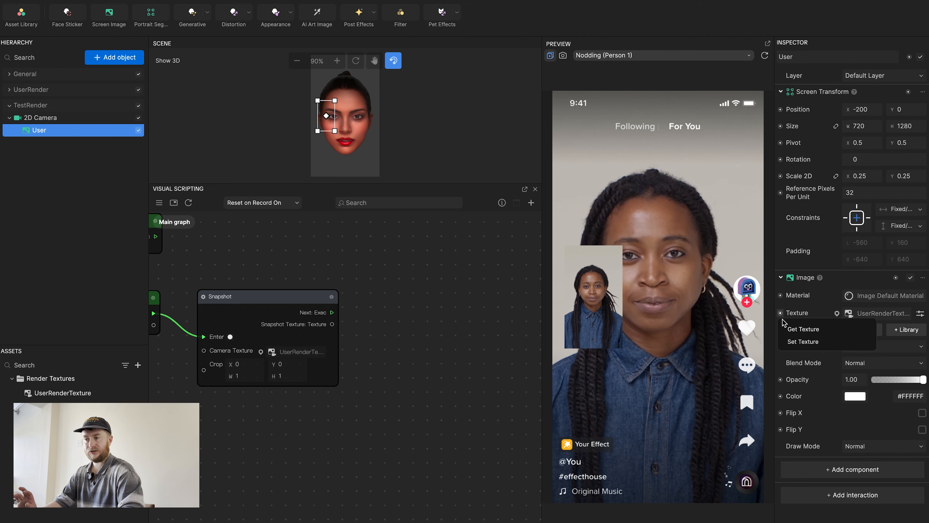
click(798, 341)
drag(409, 395, 446, 308)
Connect the Snapshot's Next and Snapshot Texture outputs to the Set Texture node's Enter and Value inputs, and collapse TestRender.
drag(332, 312, 385, 335)
drag(332, 324, 386, 363)
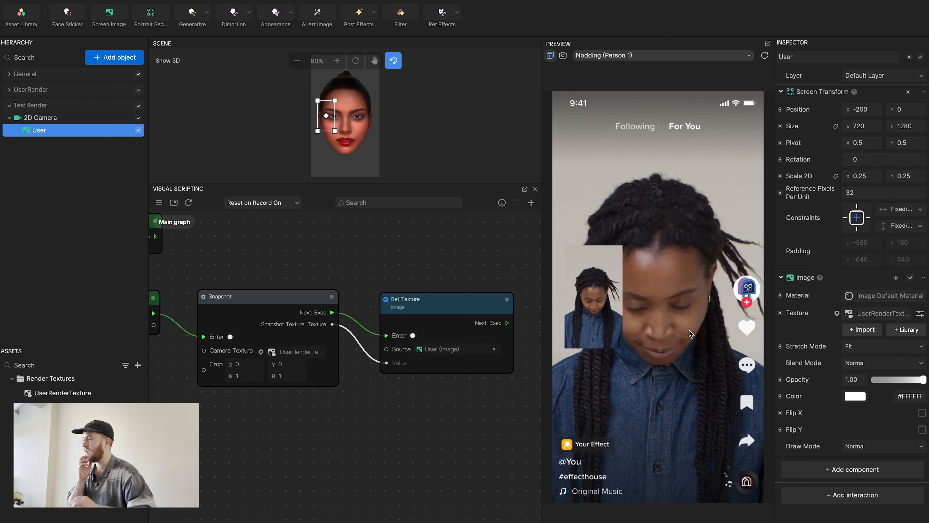
click(8, 105)
Duplicate the UserRender group and rename the copy SegmentationRender.
click(43, 92)
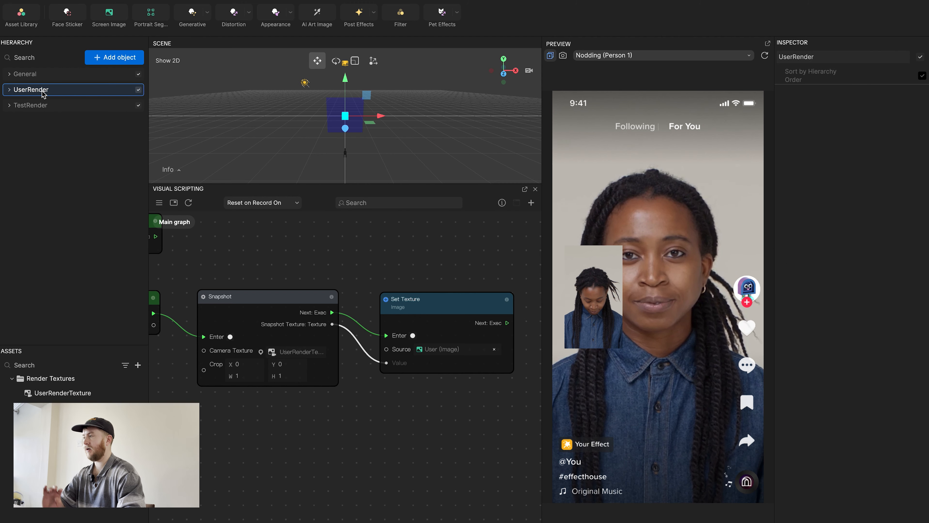
key(ctrl+d)
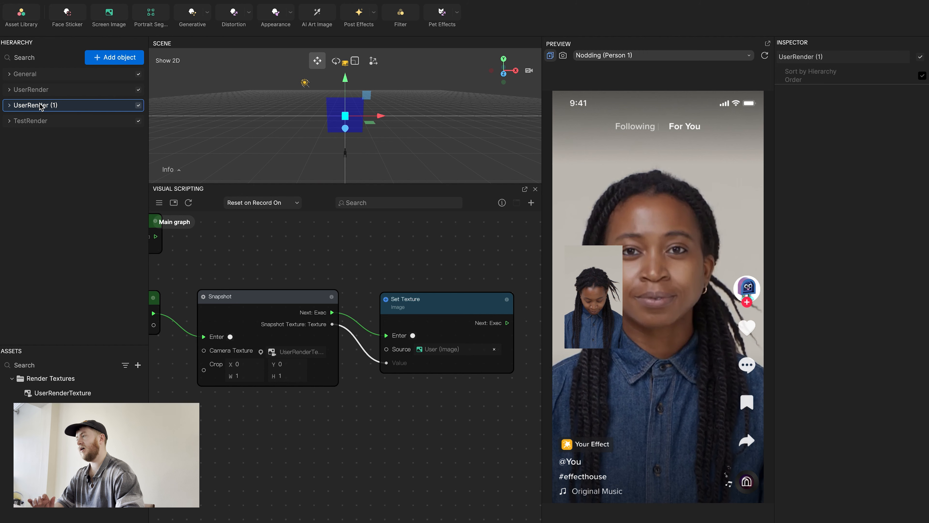
double_click(41, 106)
text(S)
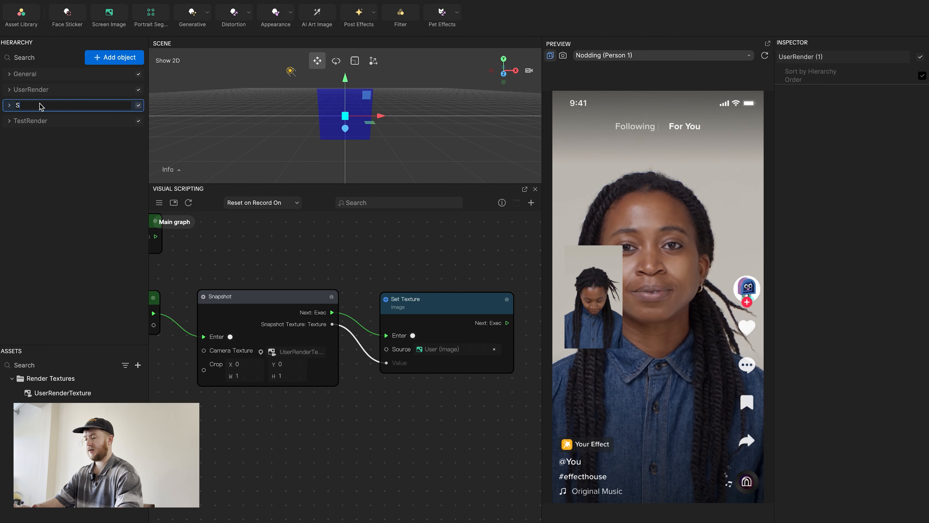
text(egmentationRender)
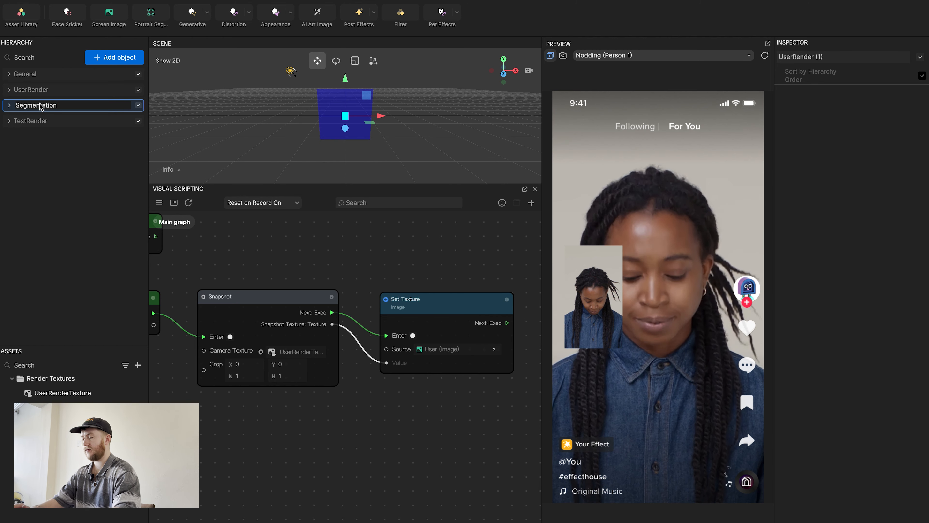
key(Return)
Expand the SegmentationRender group and rename its User image as Segmentation.
click(13, 105)
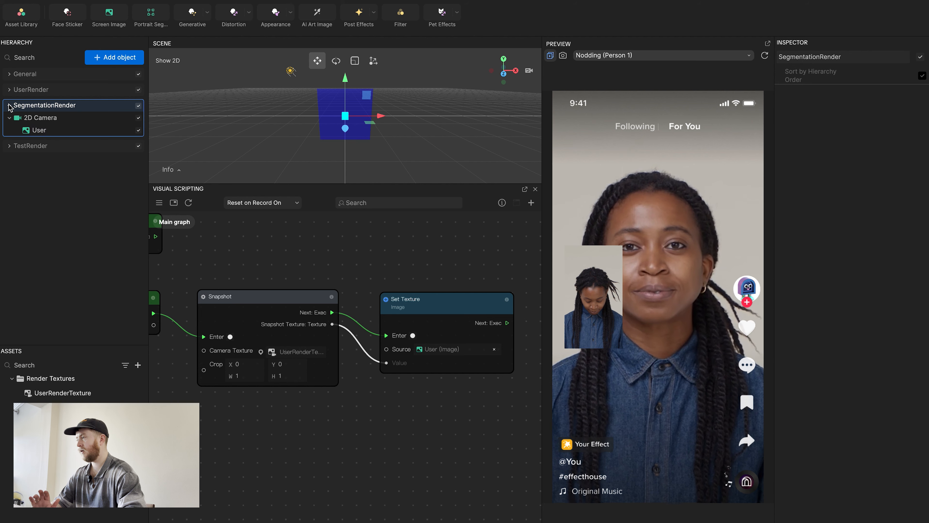
click(49, 131)
double_click(39, 130)
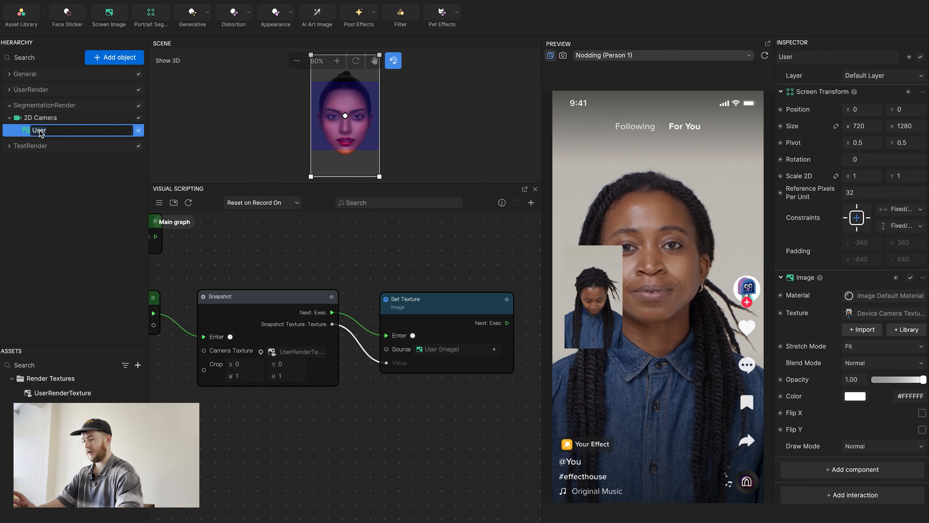
text(Segmentation)
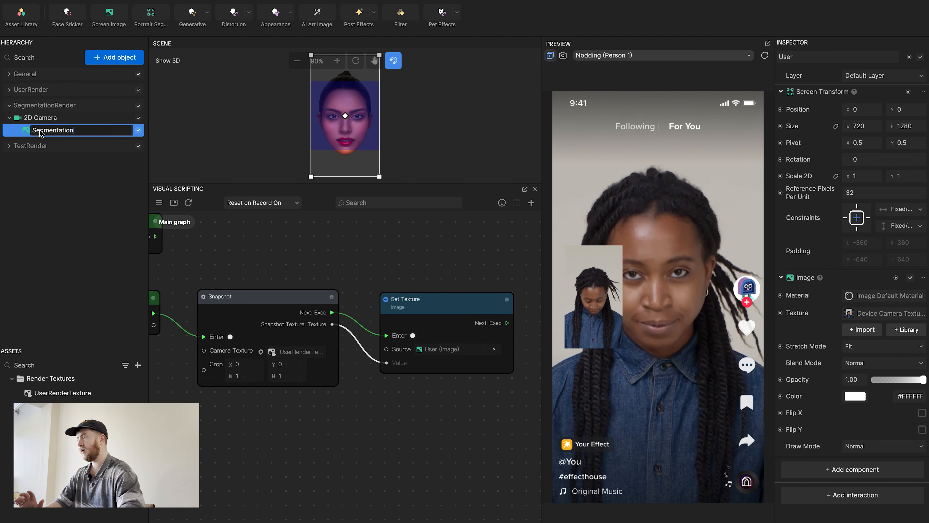
key(Return)
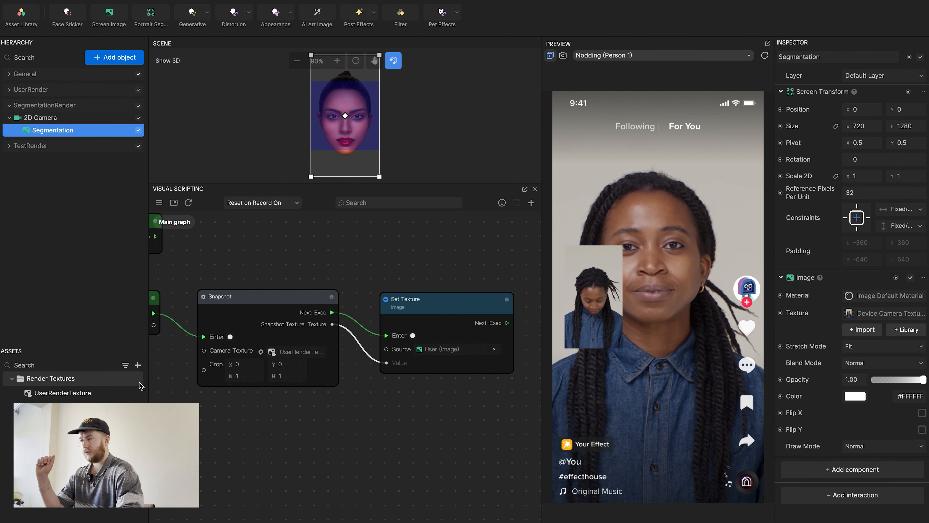
Add a Portrait segmentation texture to the project assets.
click(138, 365)
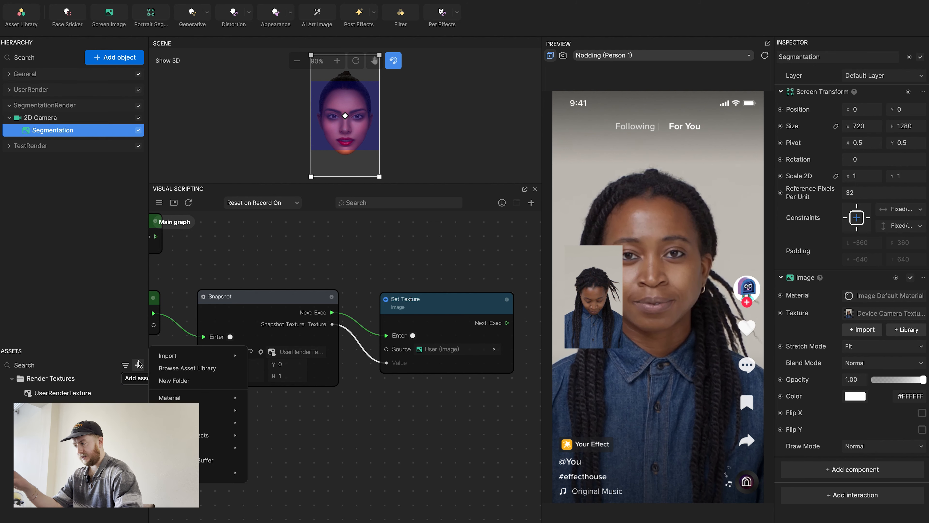
mouse_move(196, 399)
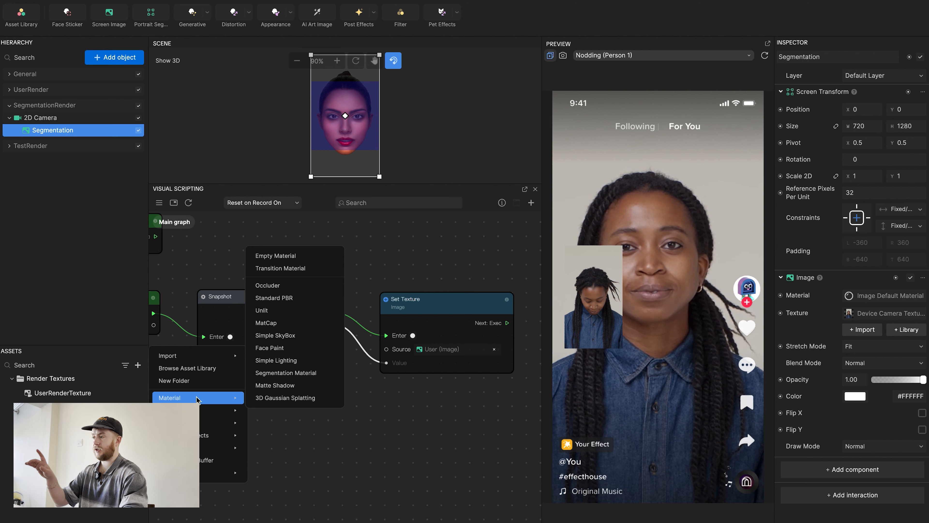
mouse_move(223, 410)
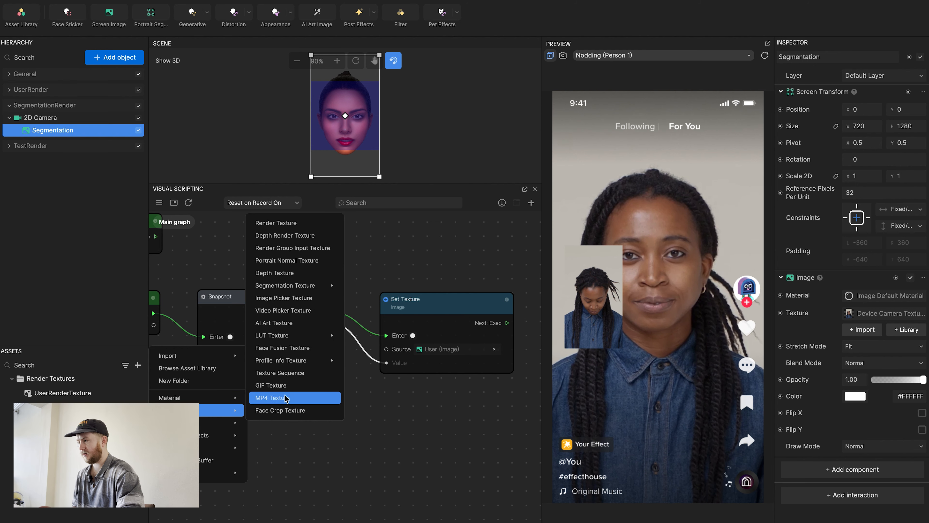
mouse_move(289, 286)
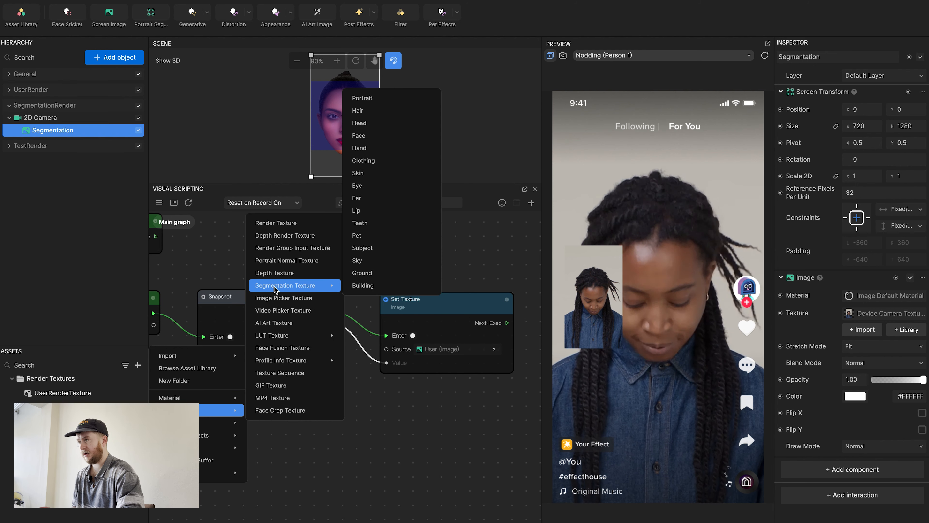
click(379, 105)
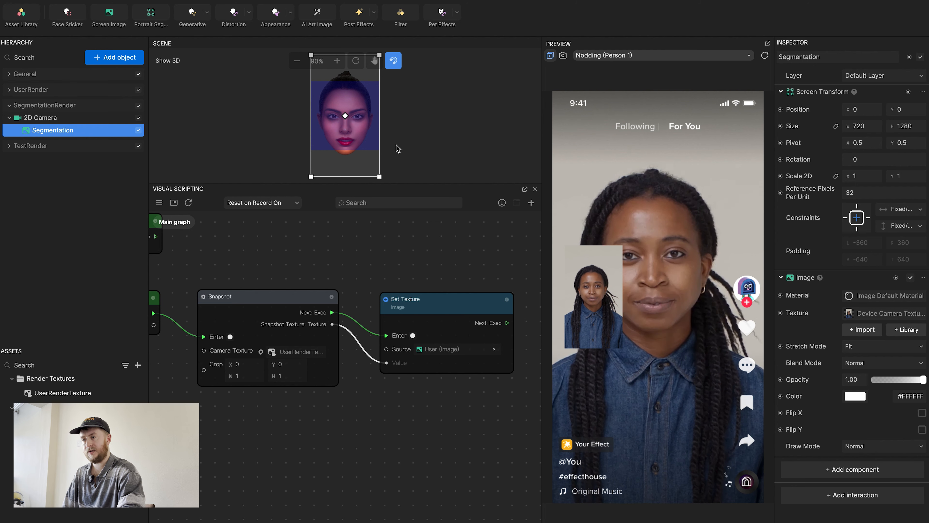
Set the texture of the Segmentation image to Portrait Segmentation Texture.
click(870, 314)
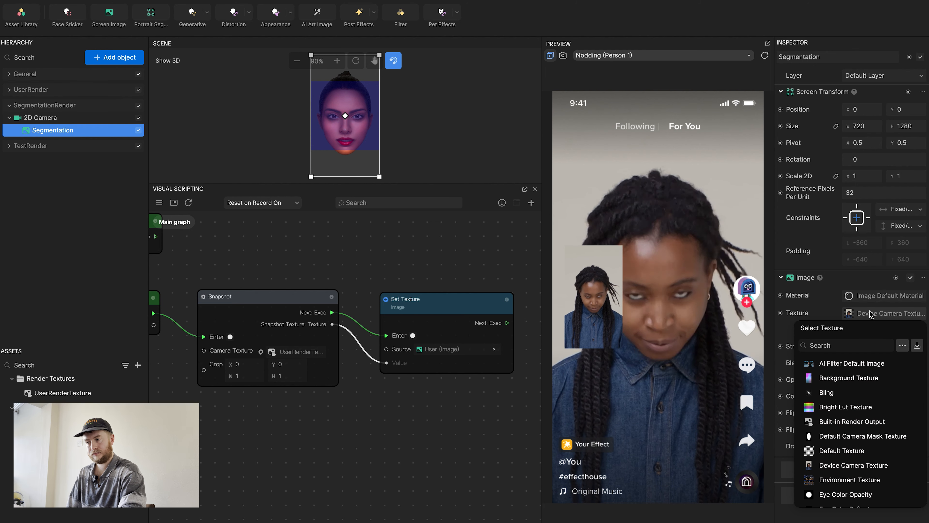
scroll(849, 440, down, 3)
scroll(848, 439, down, 3)
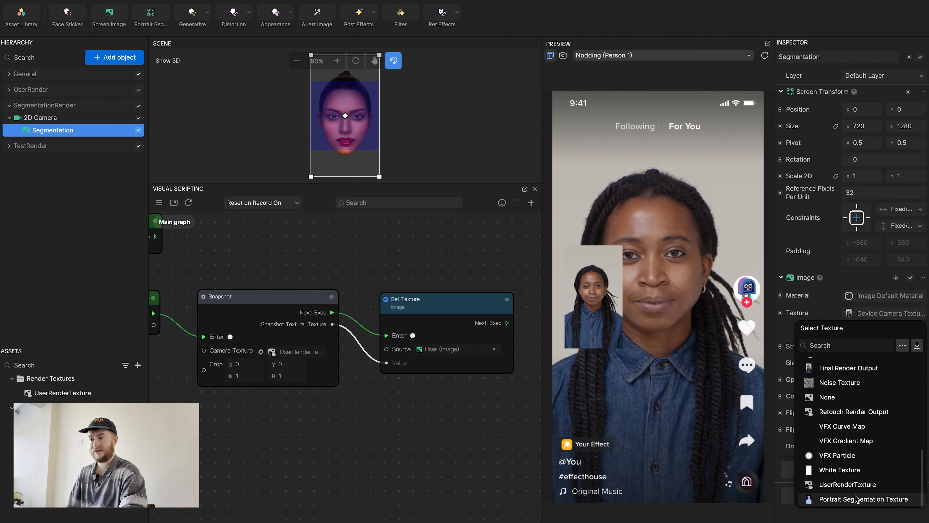
click(856, 499)
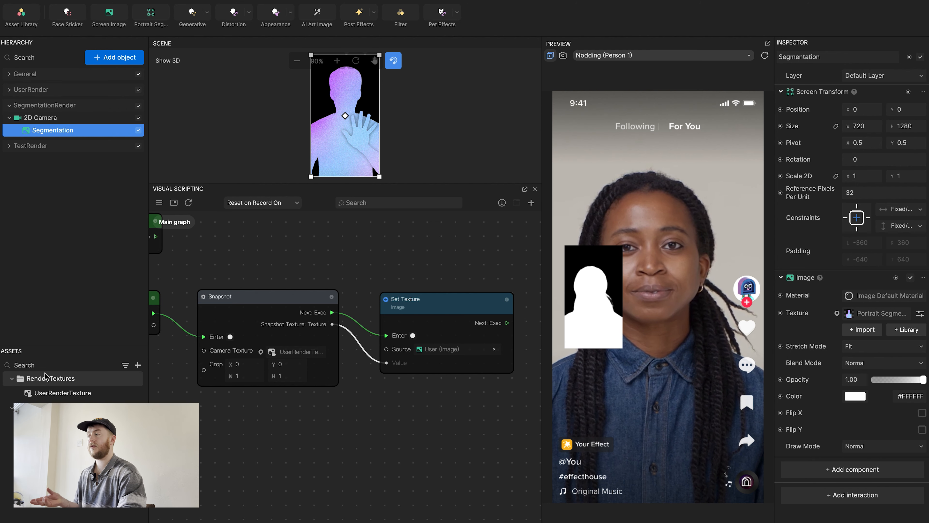
Add a new render texture to the assets and name it SegmentationRenderTexture.
click(53, 107)
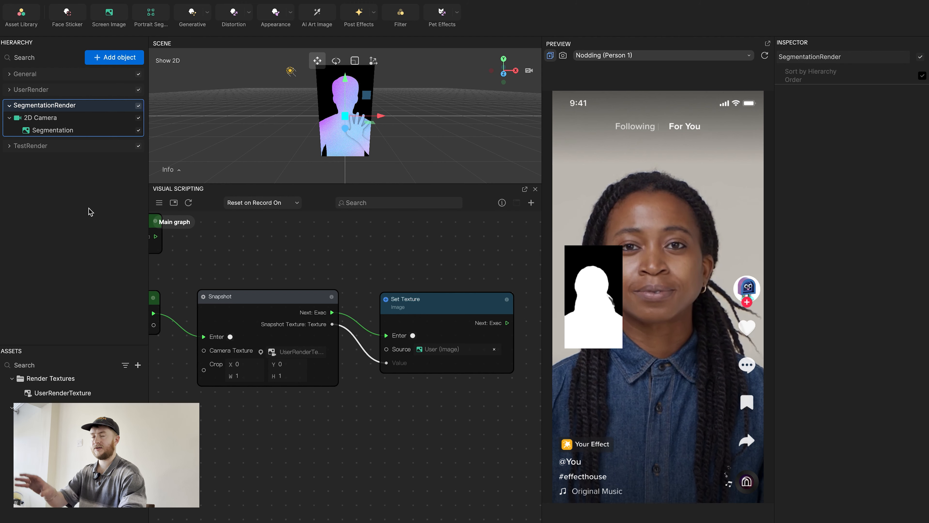
click(138, 365)
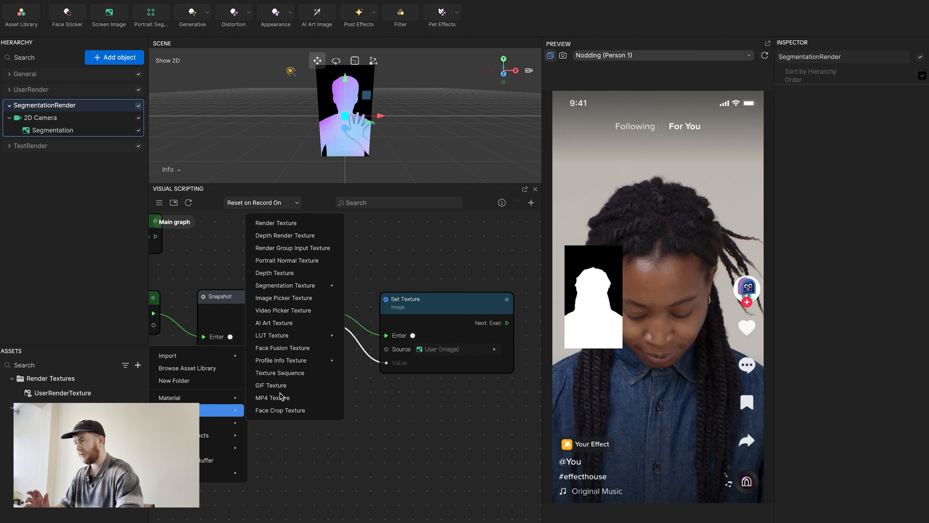
click(277, 223)
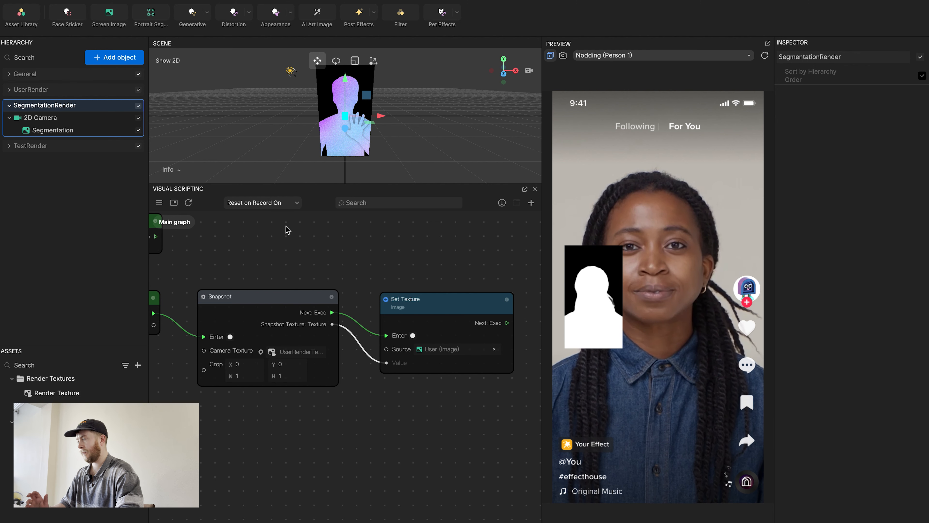
double_click(59, 393)
text(Se)
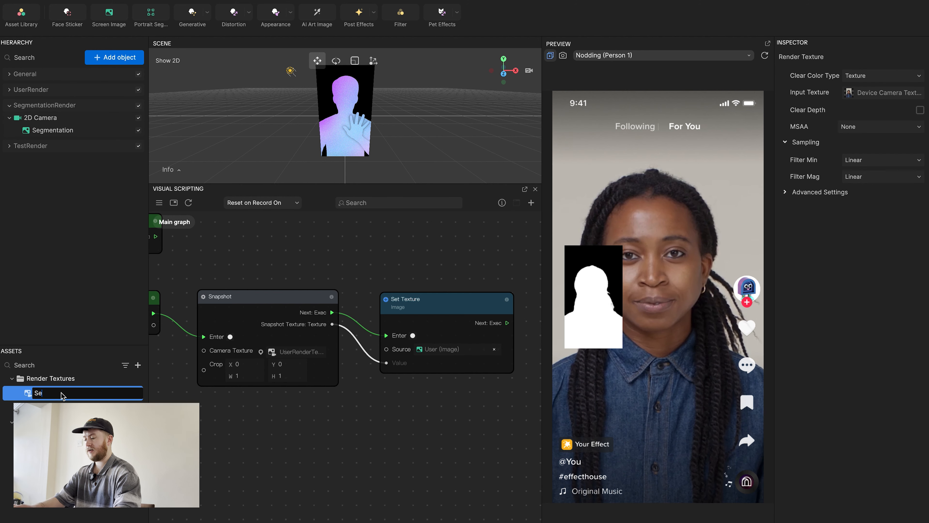
text(gmentationRe)
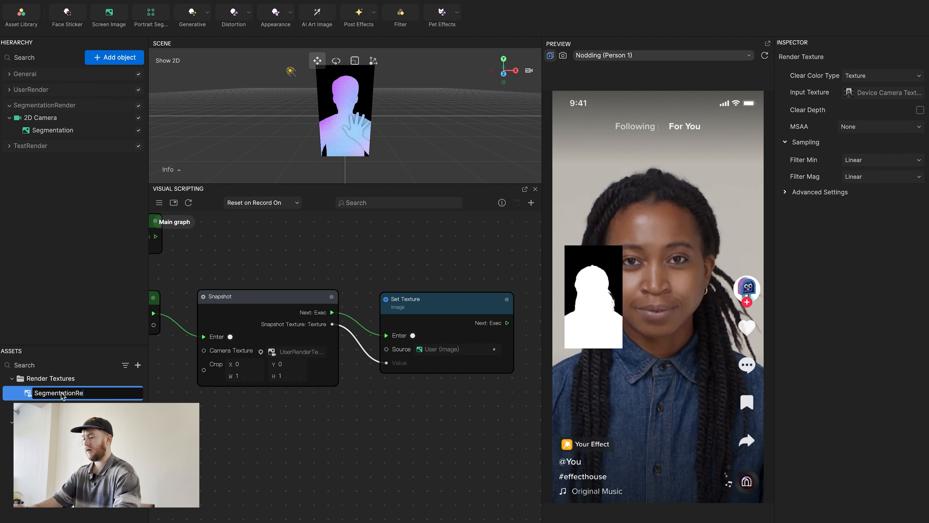
text(nderTexture)
key(Return)
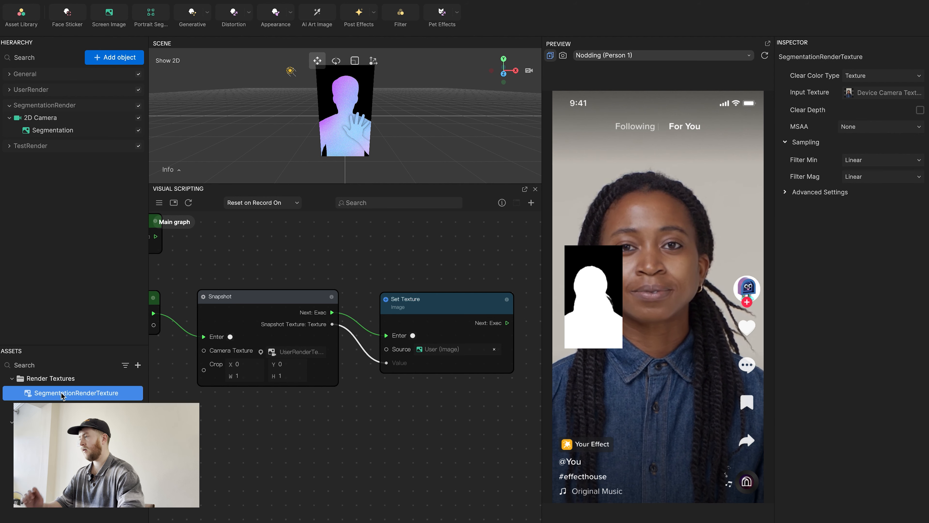
Set the render texture of the 2D Camera in the SegmentationRender group to SegmentationRenderTexture.
click(40, 118)
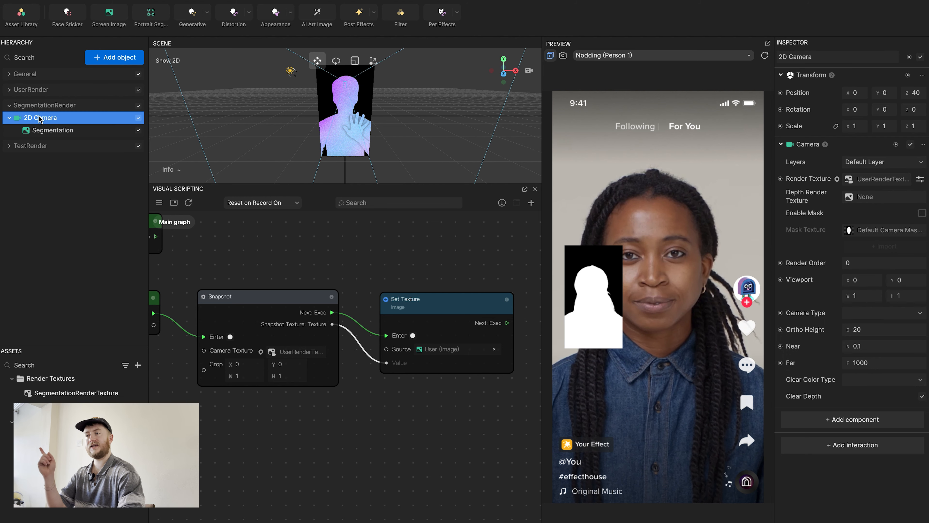
click(870, 179)
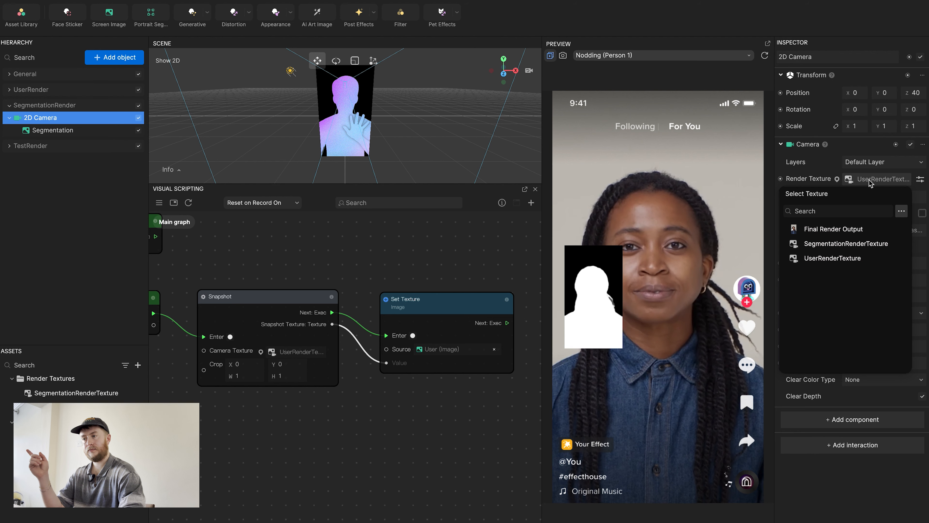
click(827, 245)
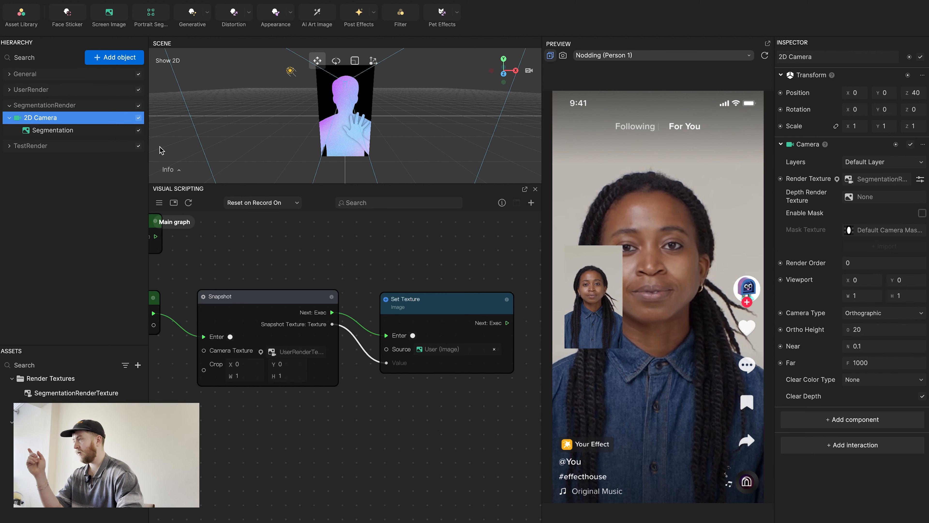
Duplicate the User image in the TestRender group and rename the copy Segmentation.
click(10, 146)
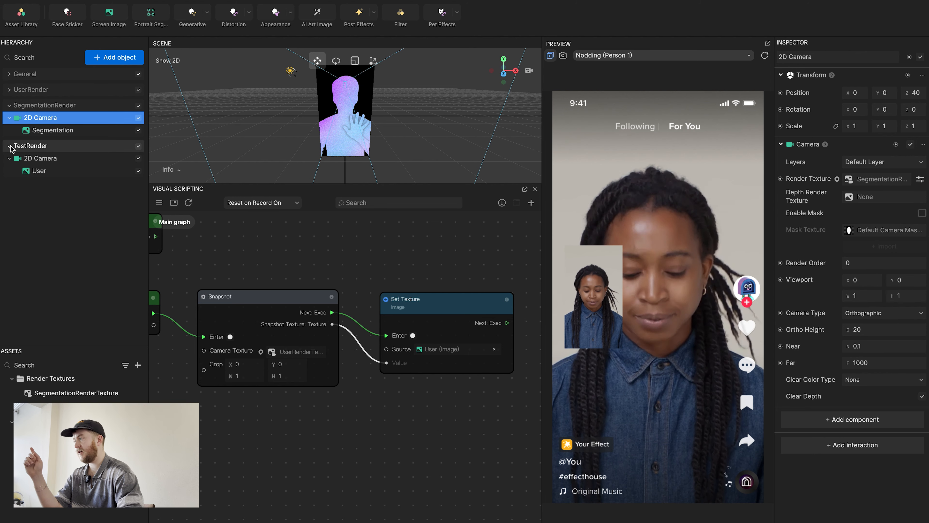
click(42, 171)
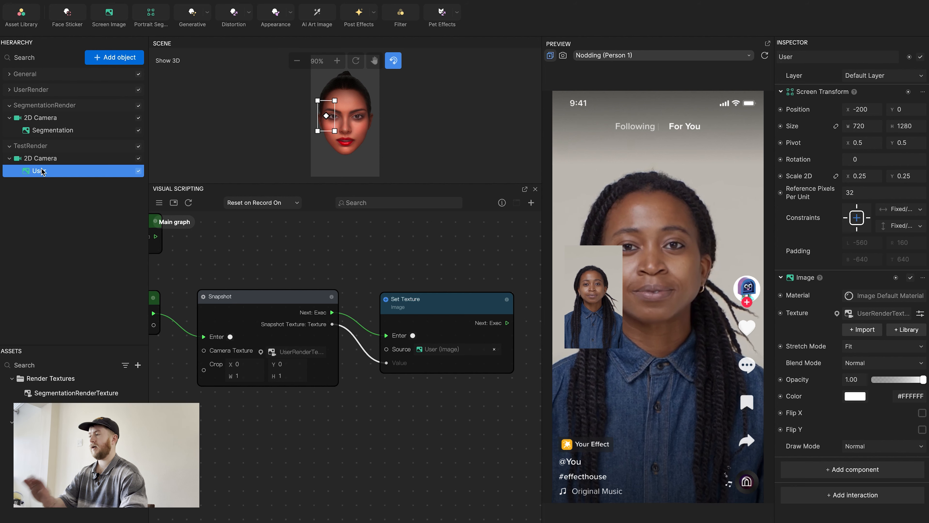
key(ctrl+d)
double_click(43, 183)
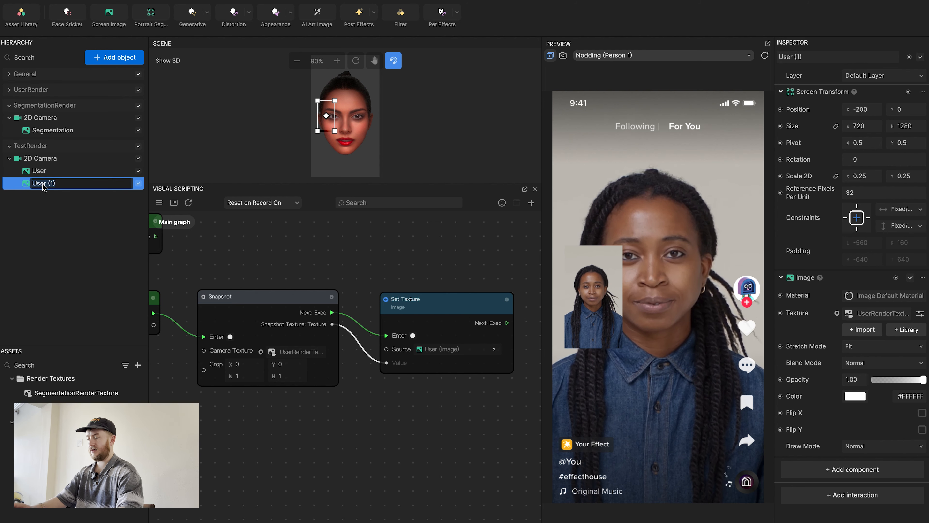
text(Segmentation)
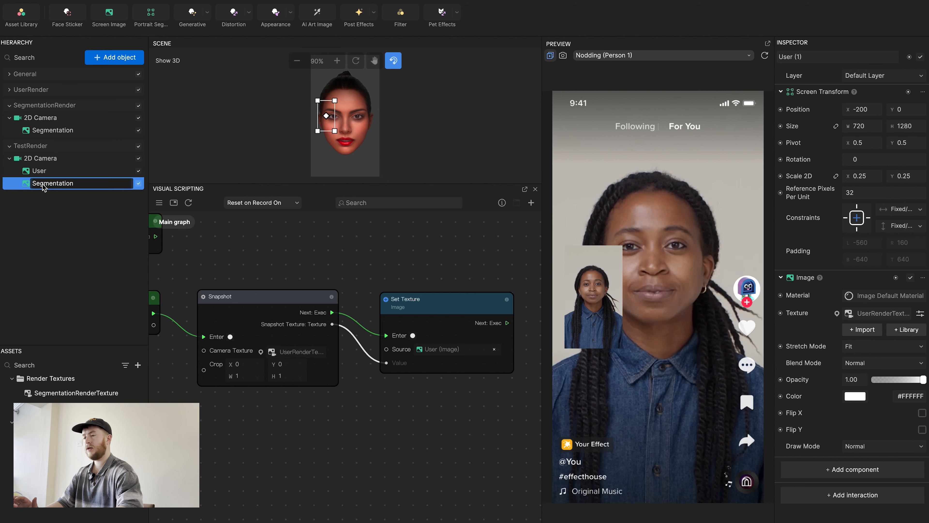
key(Return)
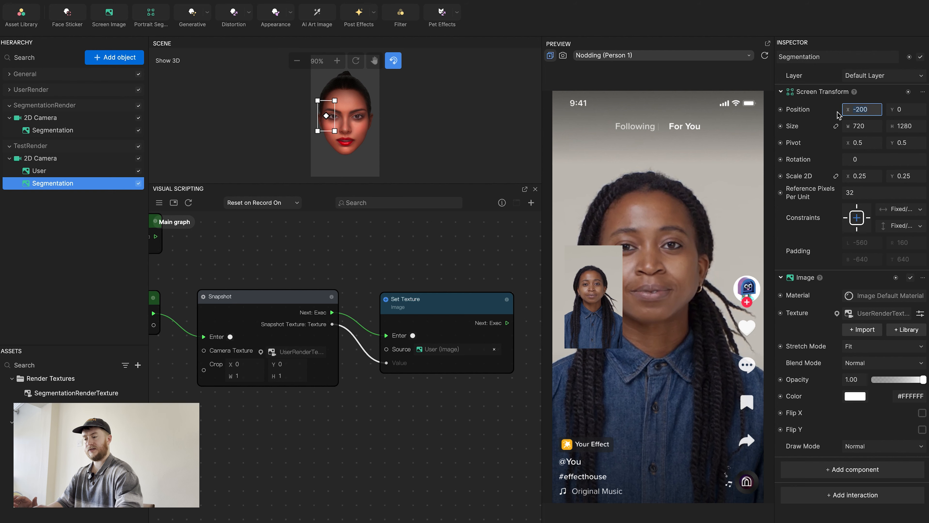
Set the TestRender Segmentation image's X position to 0 and its texture to SegmentationRenderTexture.
text(0)
key(Return)
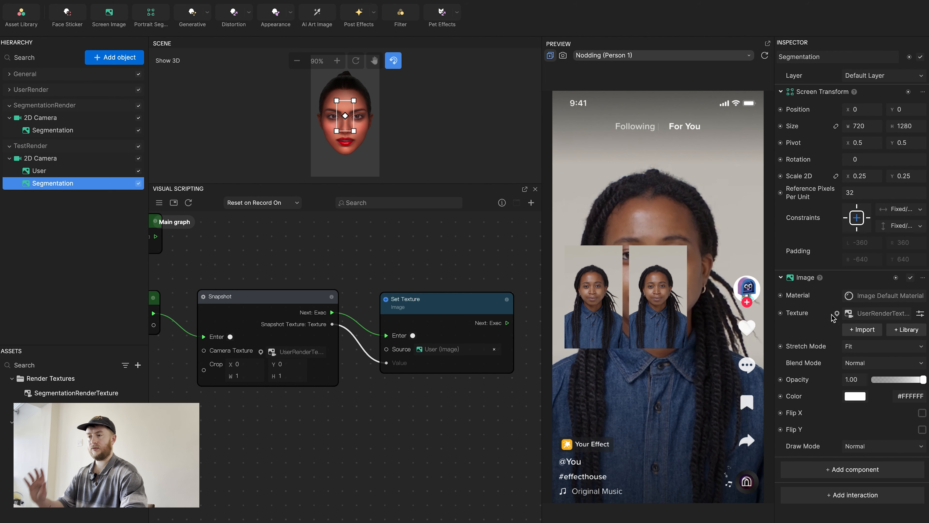
click(866, 314)
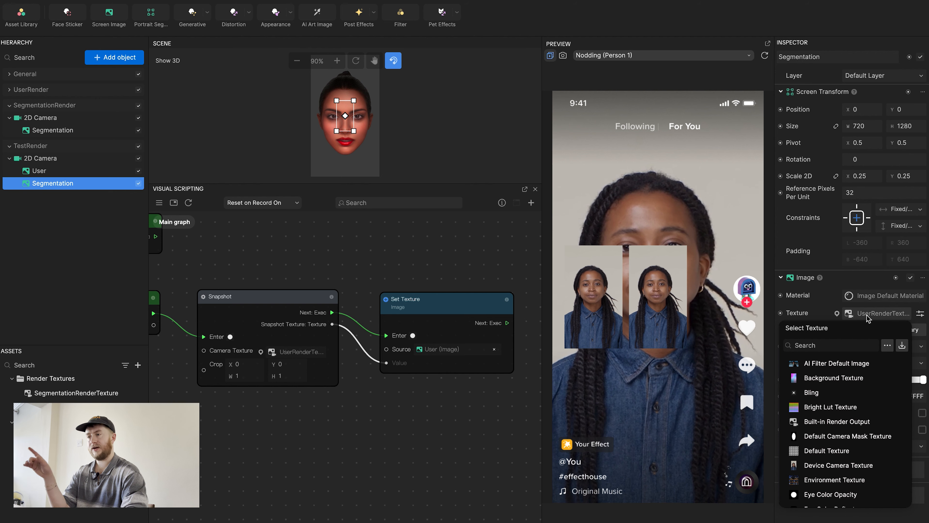
scroll(818, 468, down, 5)
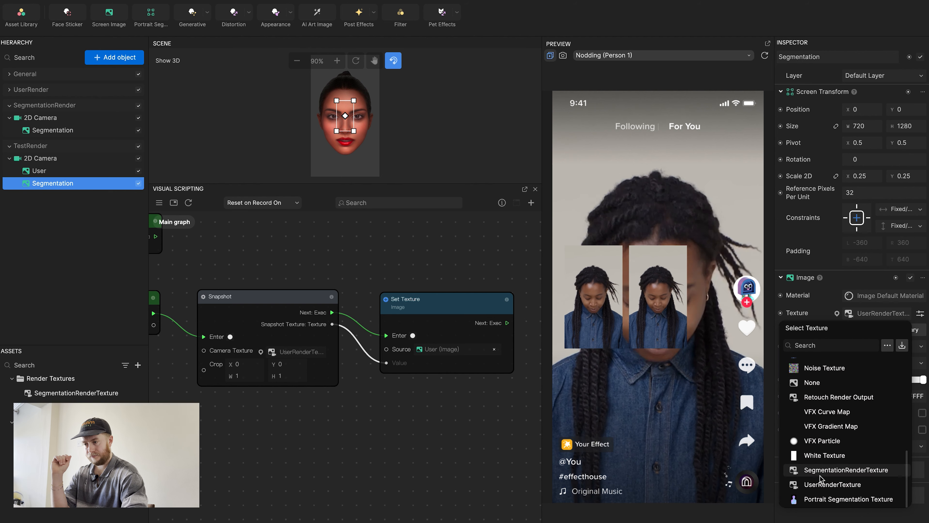
click(831, 470)
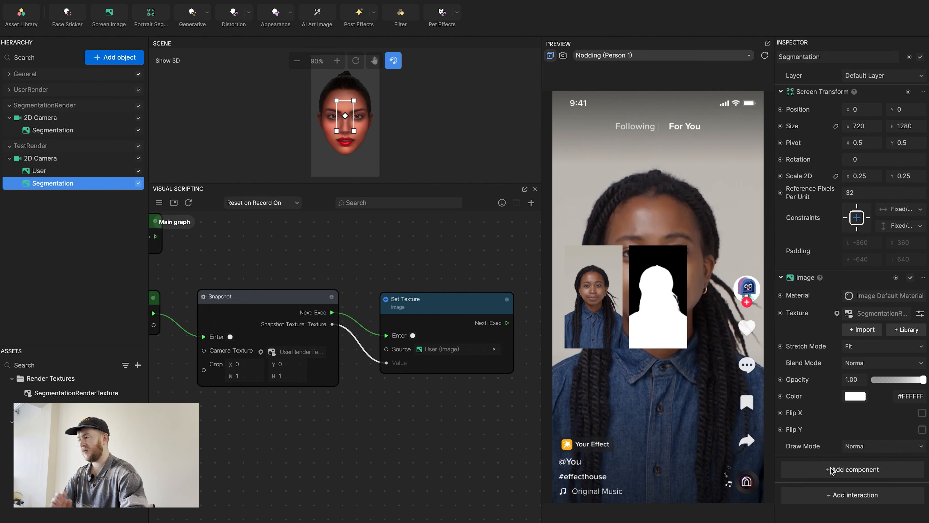
Insert a Sequence node between the Screen Tap and Snapshot nodes, making room by moving Screen Tap away.
scroll(437, 459, down, 3)
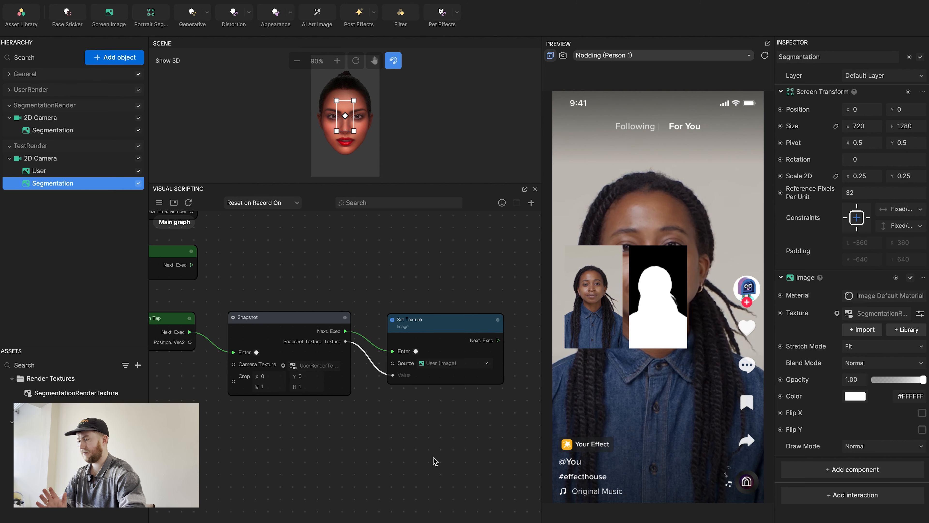
middle_drag(342, 447, 548, 419)
drag(291, 303, 183, 304)
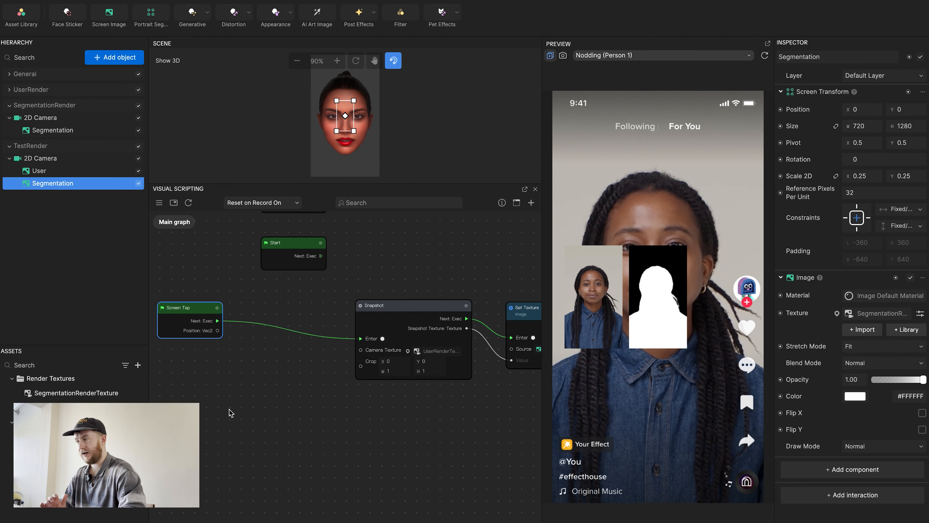
scroll(228, 412, down, 1)
drag(209, 299, 264, 311)
text(seq)
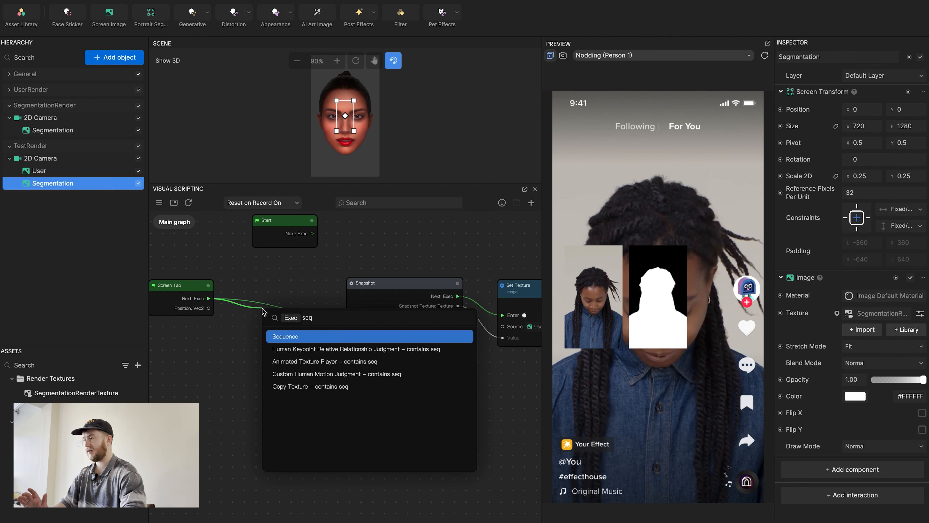
key(Return)
drag(283, 312, 280, 286)
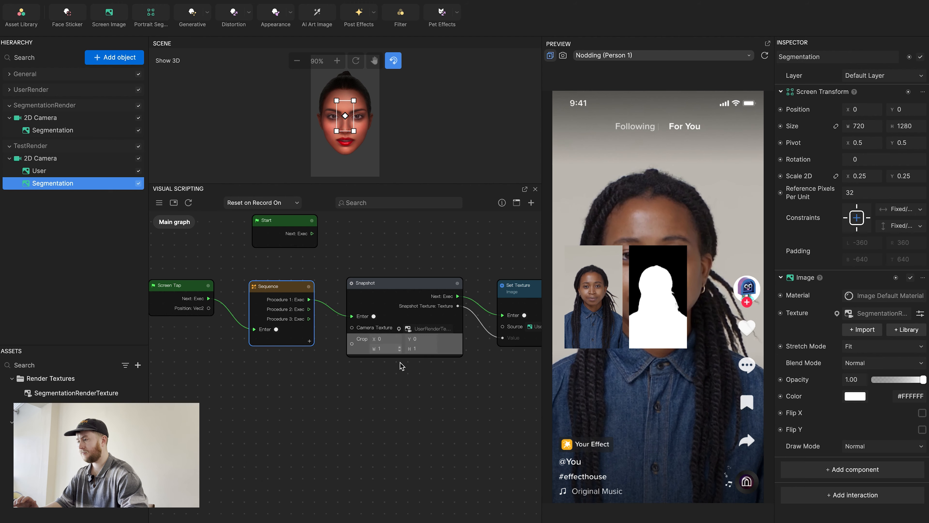
Add a second Snapshot node driven by the Sequence's Procedure 2 output and place it below the first Snapshot.
middle_drag(413, 417, 362, 393)
drag(258, 287, 297, 380)
text(snap)
key(Return)
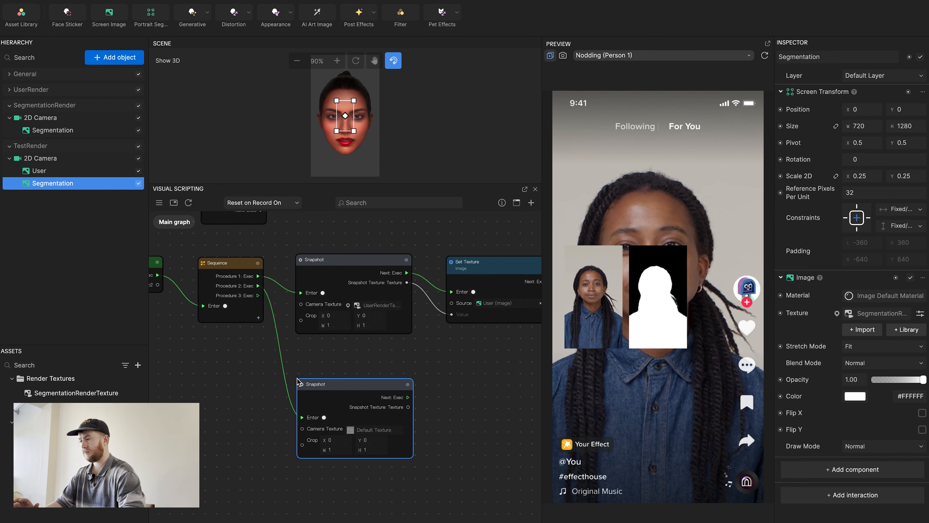
drag(342, 386, 338, 354)
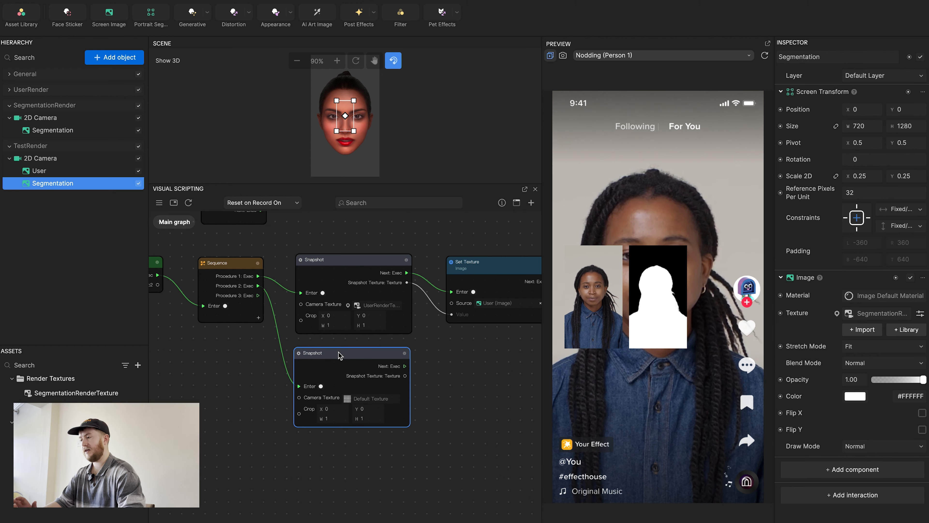
Set the second Snapshot node's camera texture to SegmentationRenderTexture.
click(367, 403)
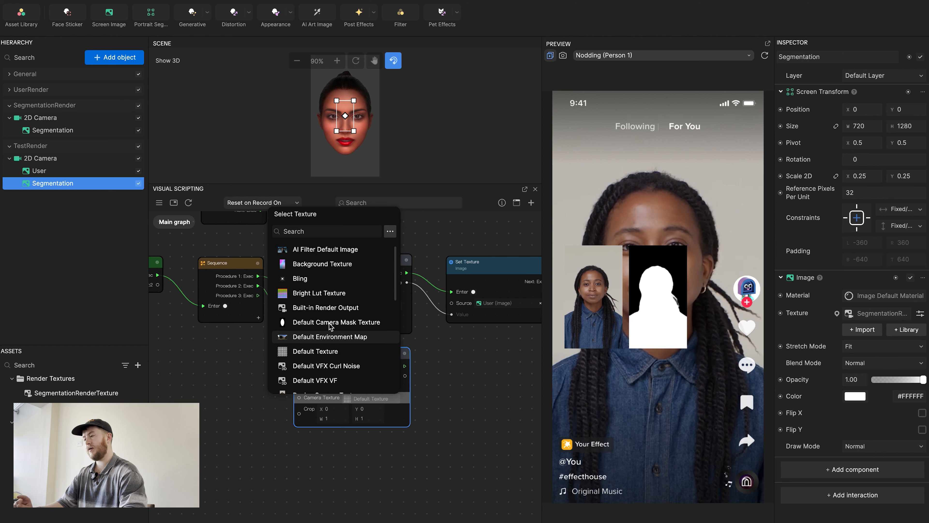
scroll(322, 341, down, 5)
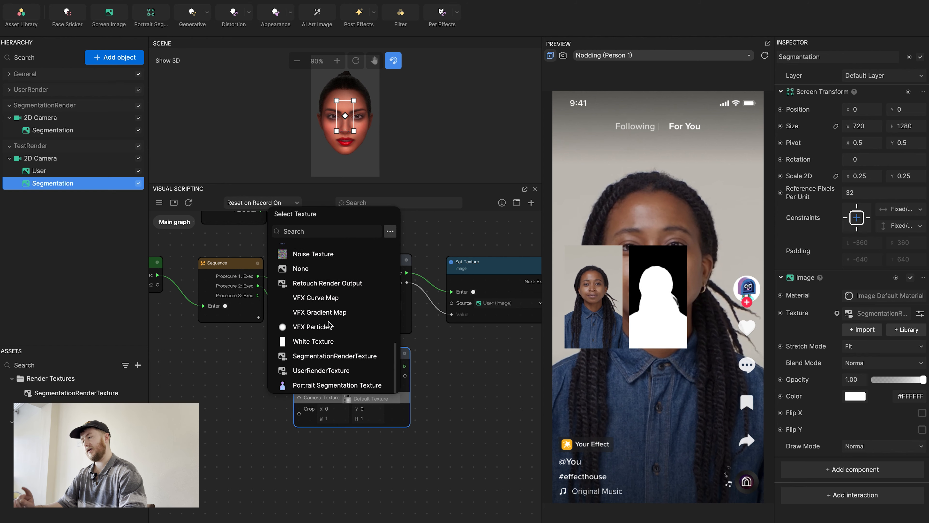
click(319, 355)
Add a Set Texture node for the TestRender Segmentation image and connect the second Snapshot's execution and texture outputs to it.
scroll(476, 504, down, 2)
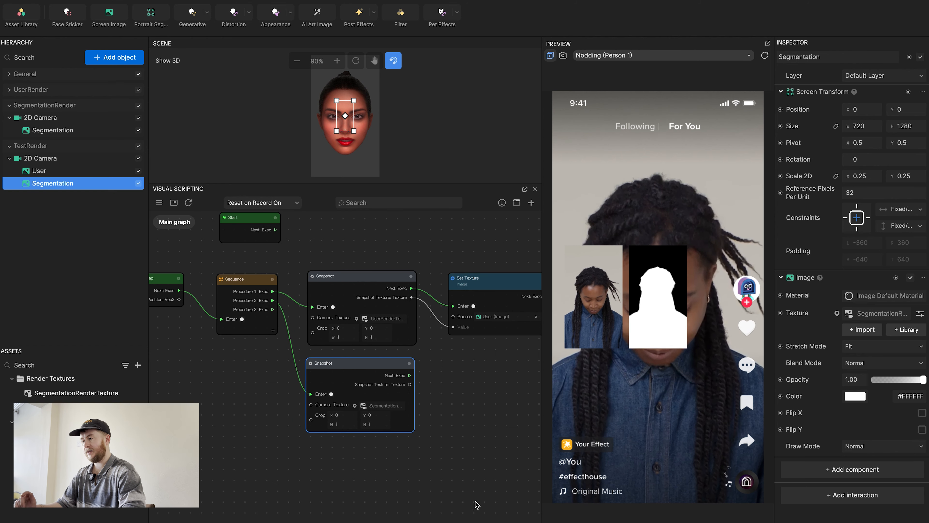
middle_drag(451, 475, 338, 475)
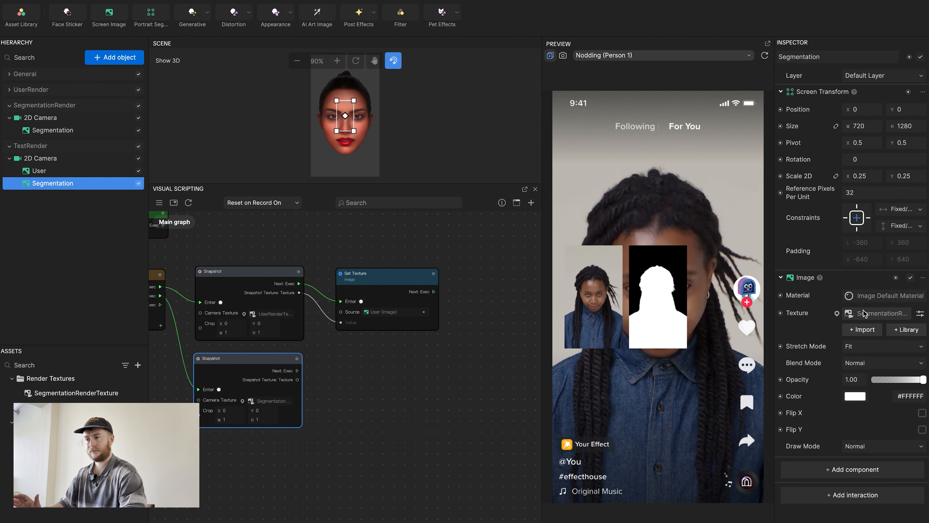
click(781, 313)
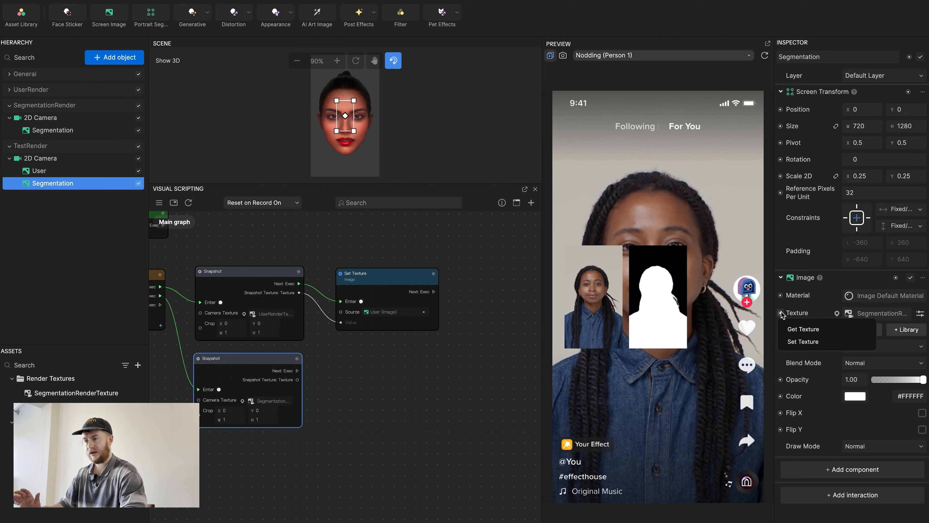
click(803, 341)
drag(388, 389, 378, 362)
drag(297, 370, 341, 409)
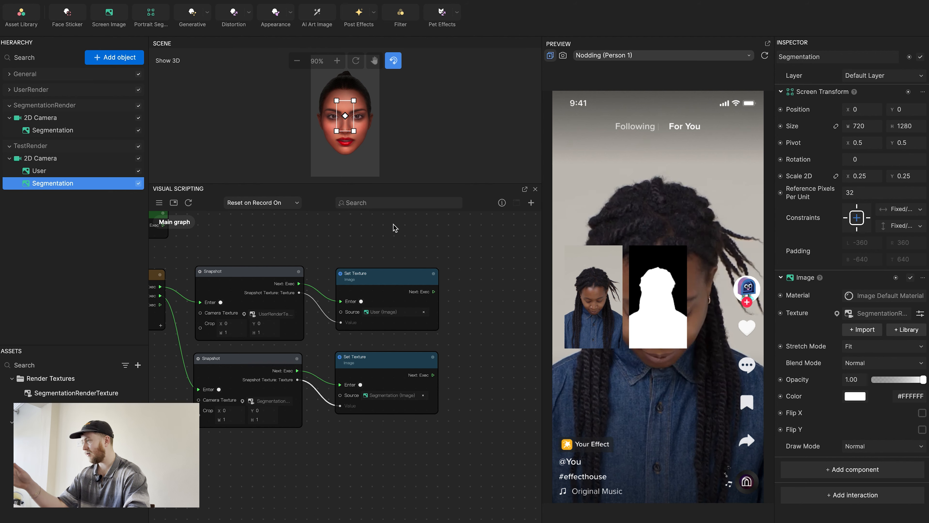
Duplicate the Segmentation image in the TestRender group and rename the copy AI.
click(52, 173)
click(56, 185)
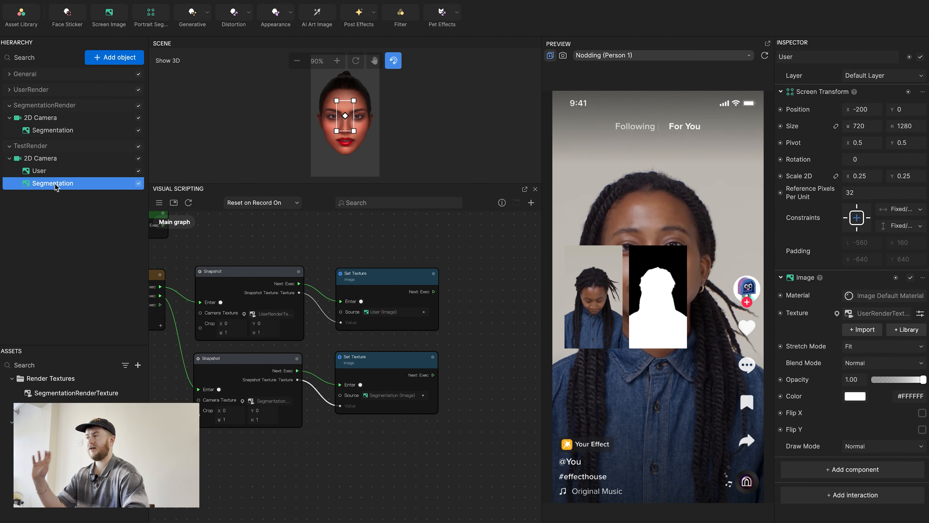
key(ctrl+d)
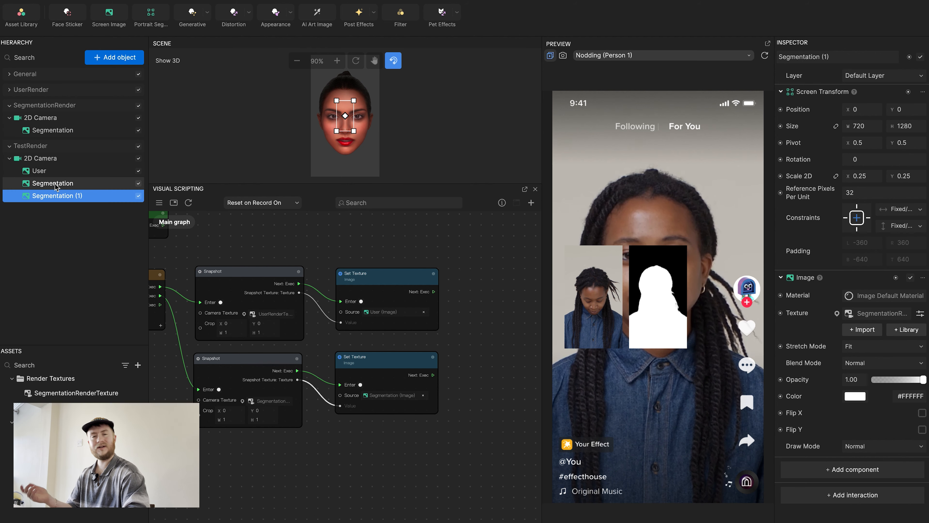
double_click(60, 196)
text(A)
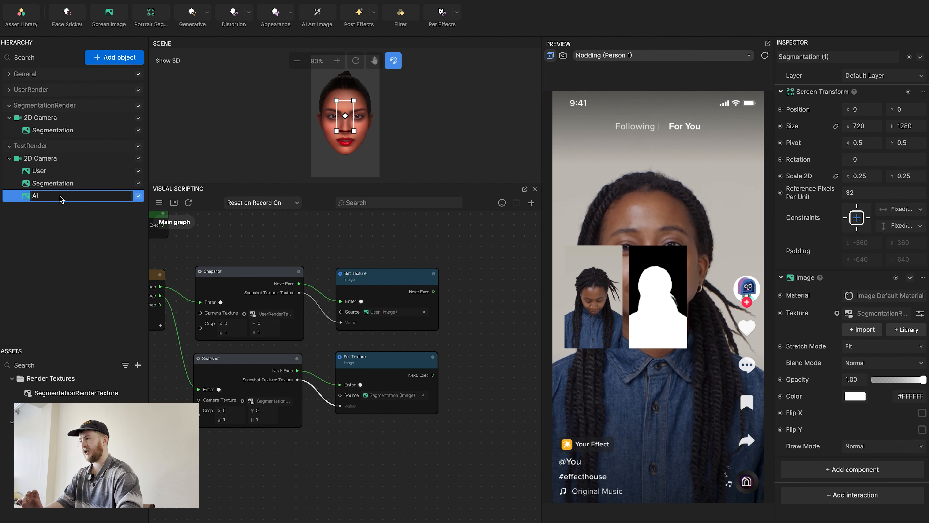
text(I)
key(Return)
Set the AI image's X position to 200 and its texture to UserRenderTexture.
click(862, 111)
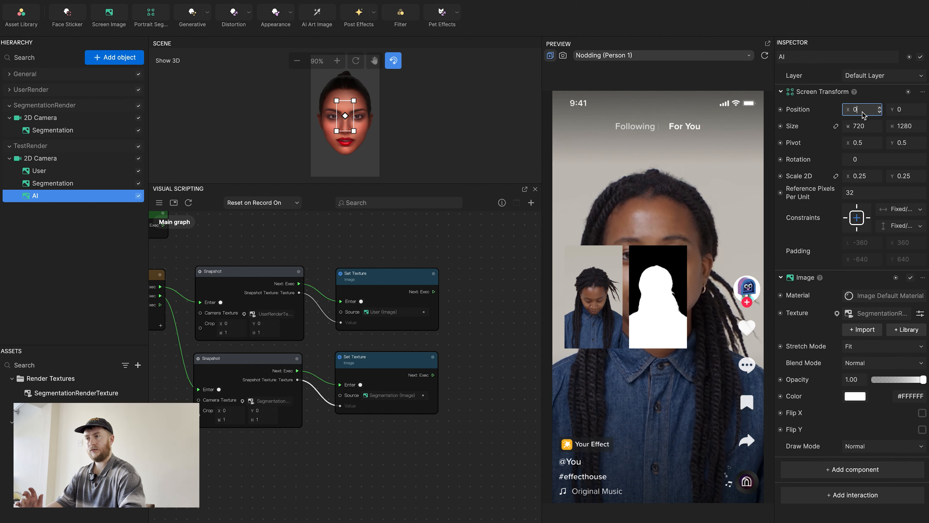
text(200)
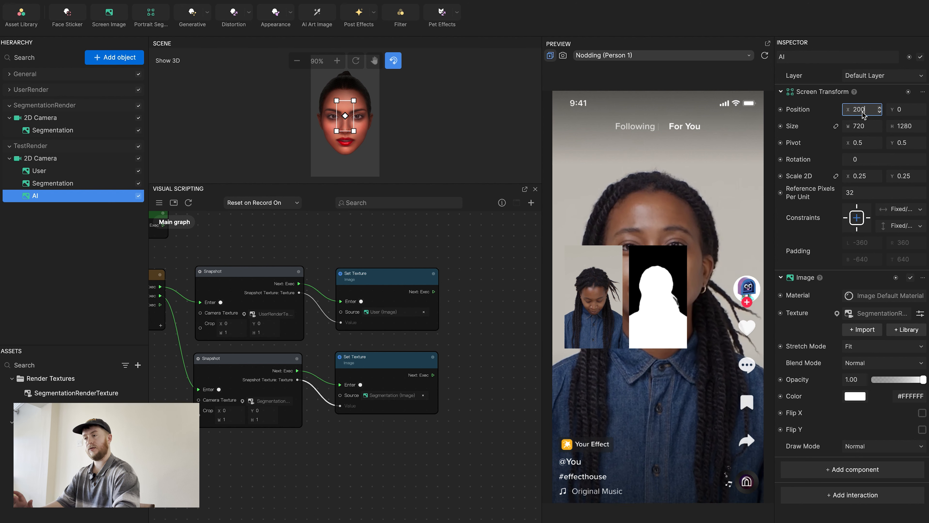
key(Return)
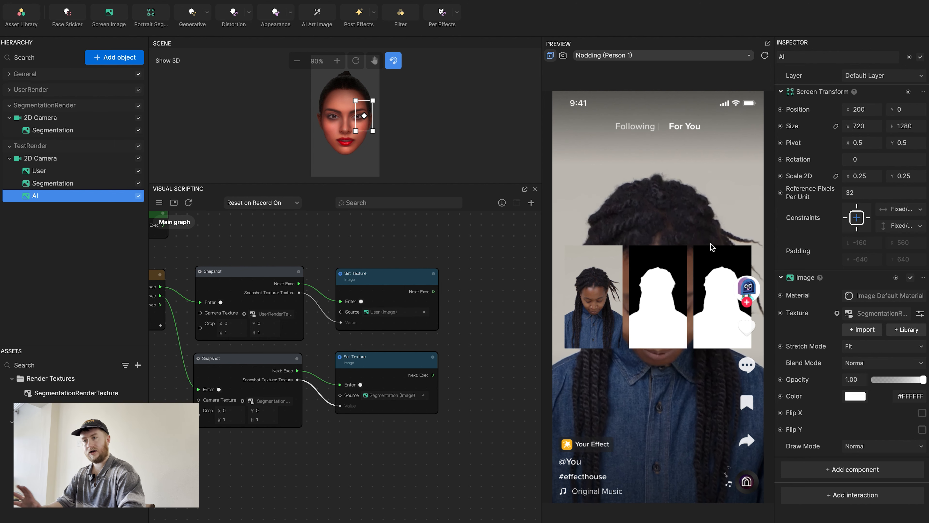
click(885, 313)
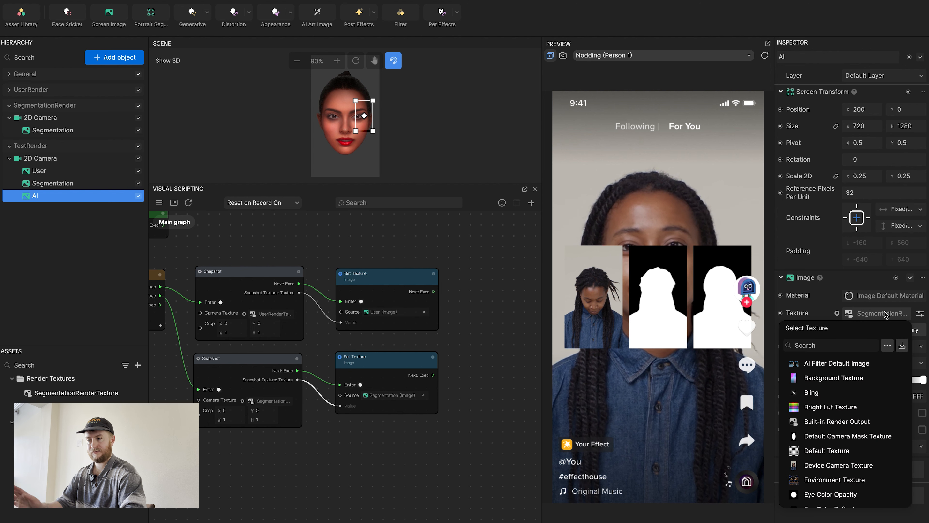
scroll(825, 458, down, 10)
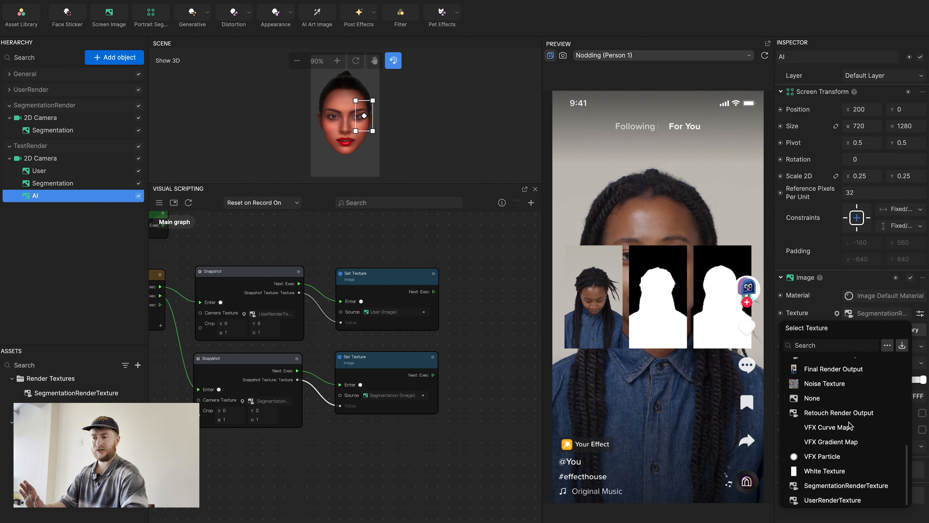
click(833, 484)
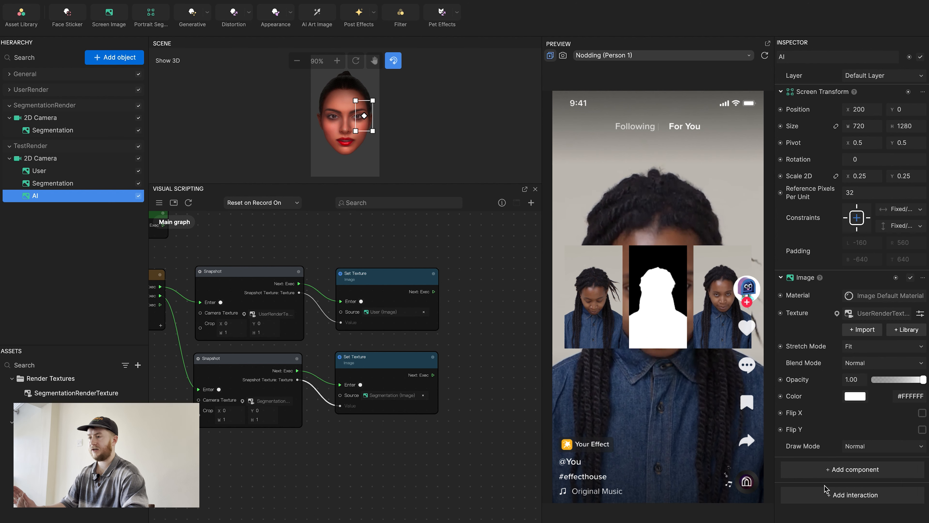
Create an AI Art Texture in the project assets.
click(140, 368)
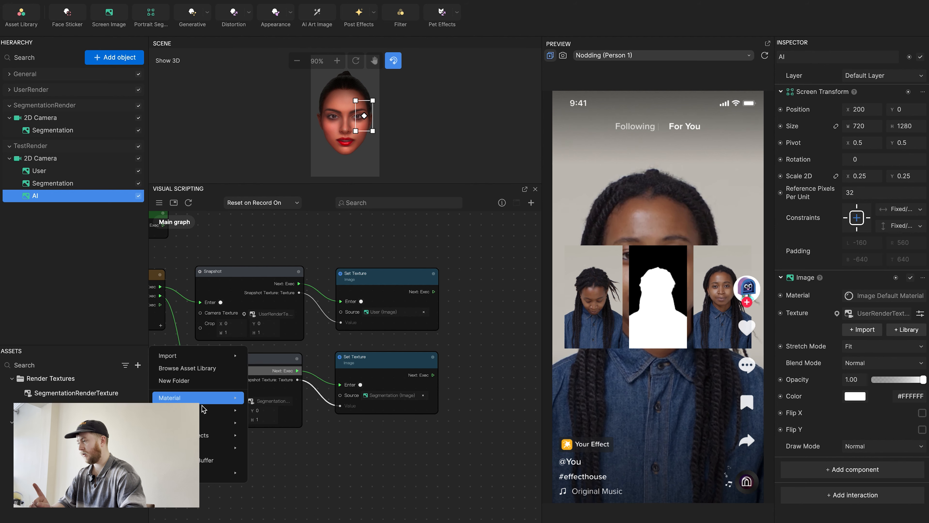
mouse_move(203, 409)
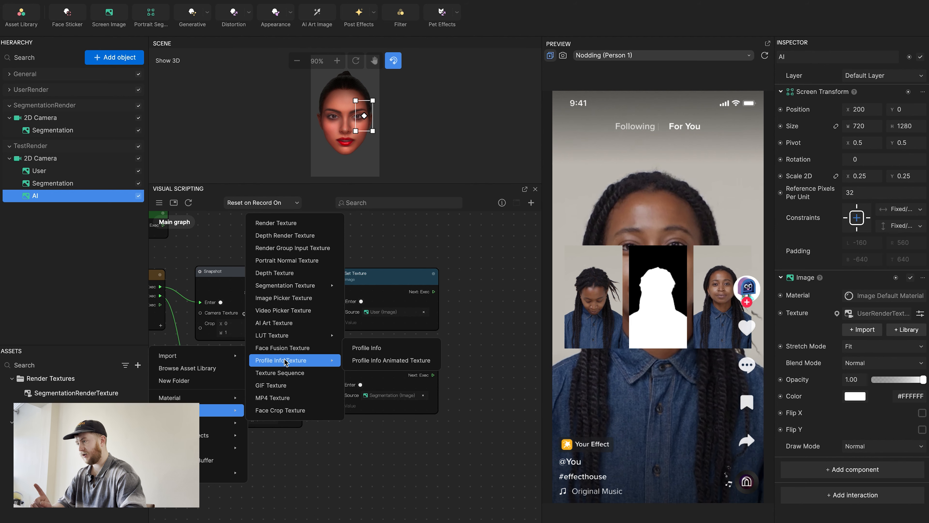
click(283, 324)
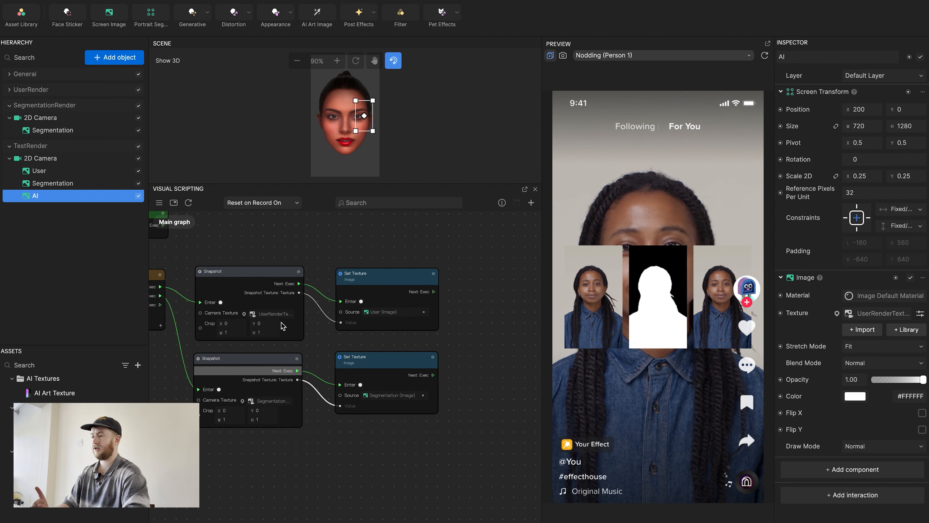
Apply the Wood preset from the trending styles as the AI Art Texture's art style.
click(58, 392)
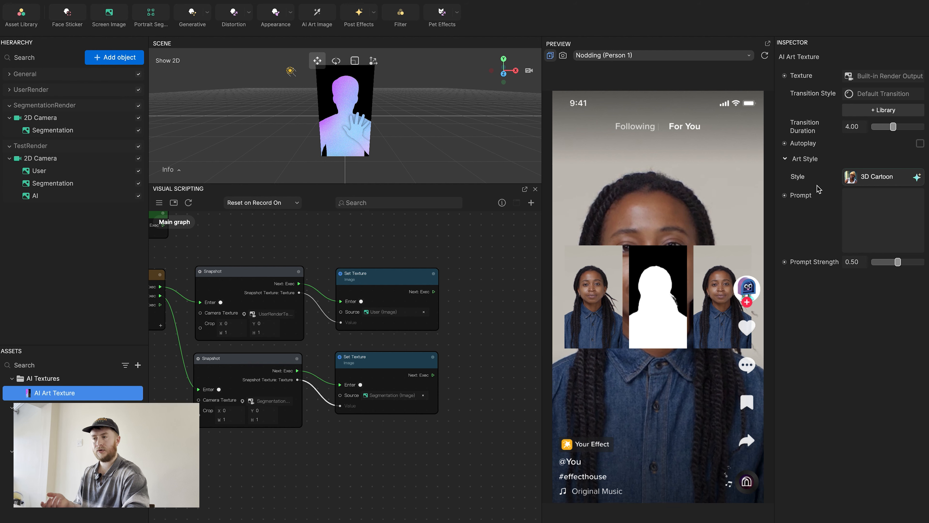
click(872, 178)
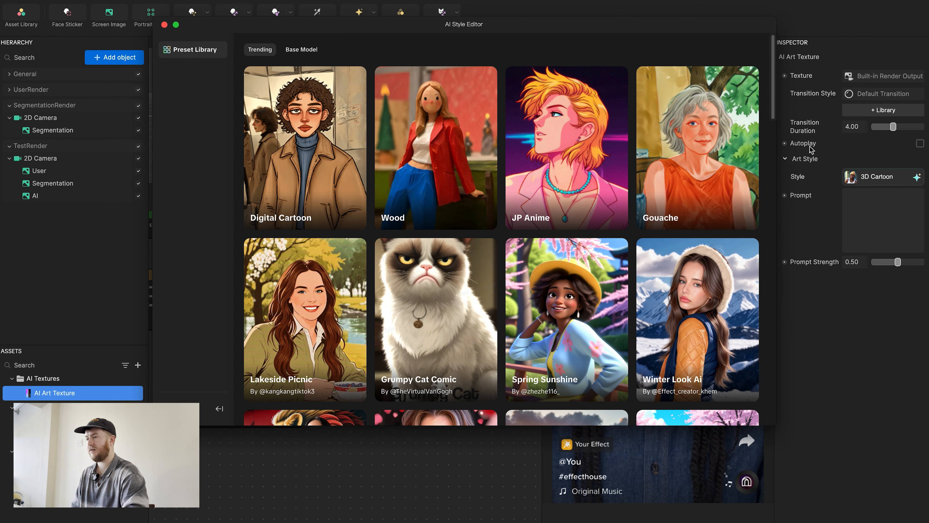
scroll(703, 110, down, 1)
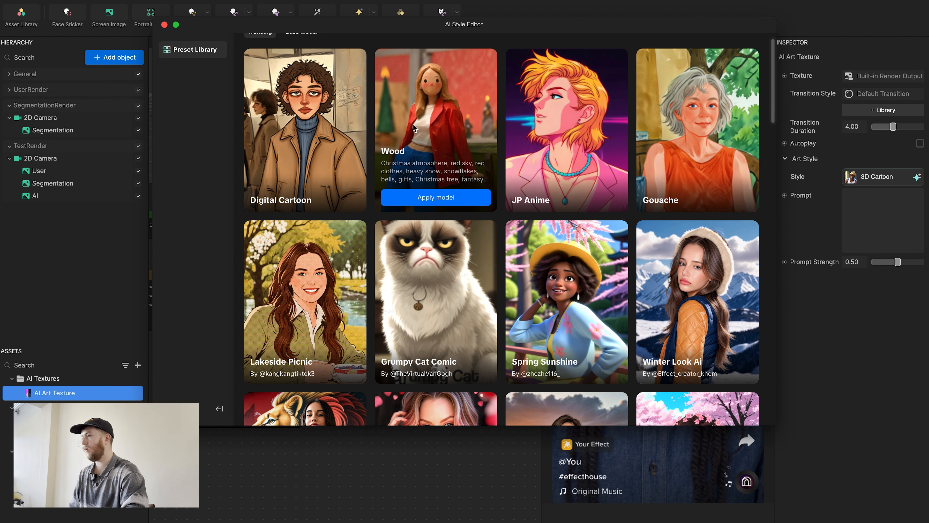
scroll(415, 127, up, 1)
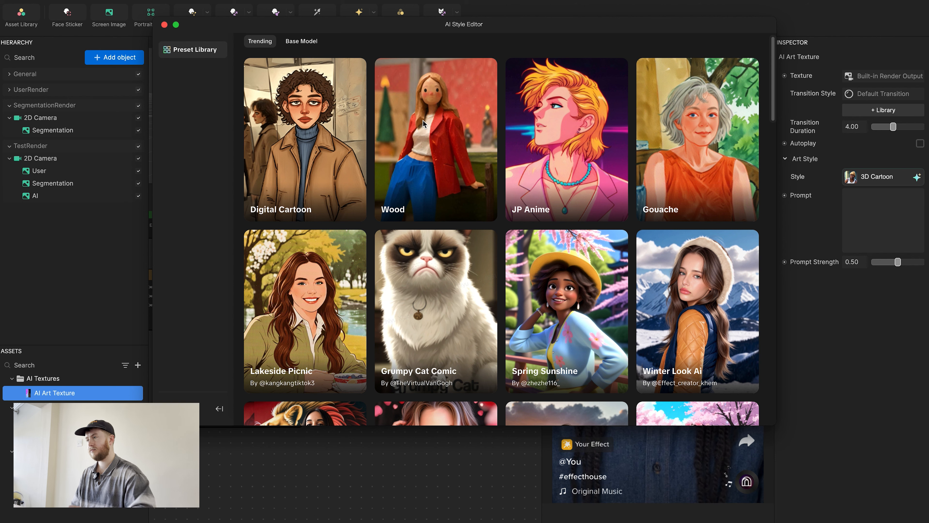
mouse_move(429, 175)
click(431, 212)
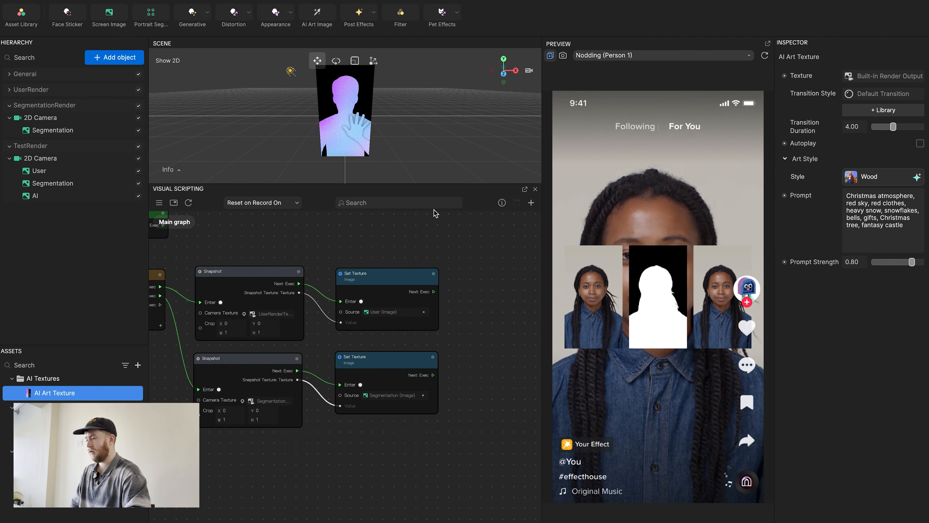
Add an AI Generation Controller node to the graph below the second Snapshot node.
scroll(415, 465, down, 2)
middle_drag(363, 475, 439, 418)
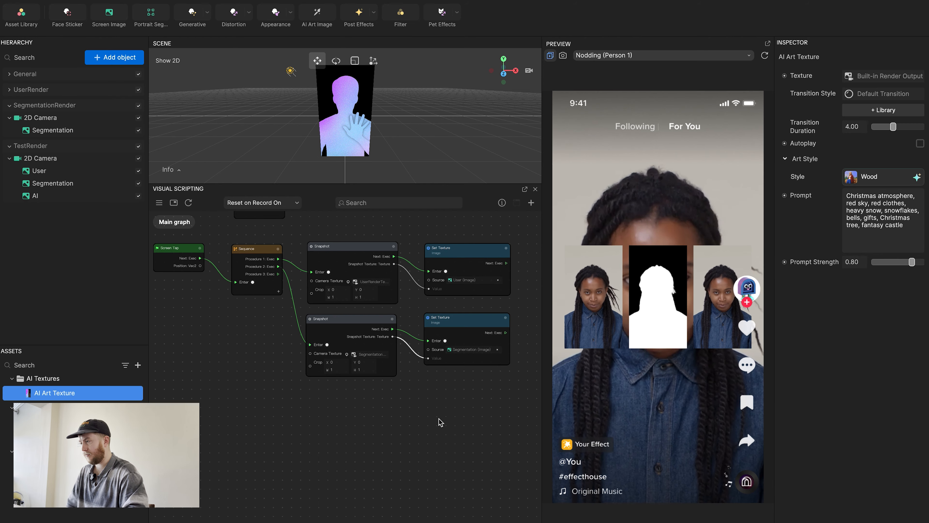
scroll(439, 419, down, 3)
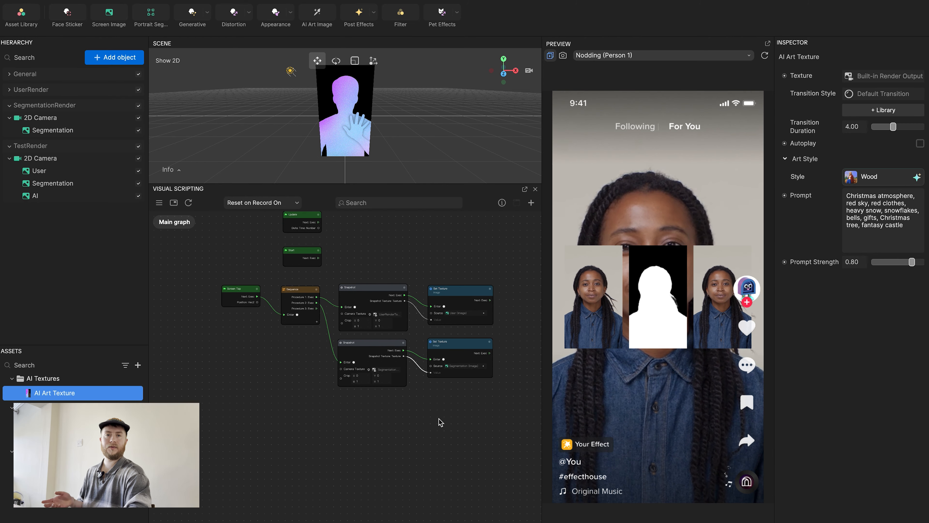
scroll(440, 422, up, 2)
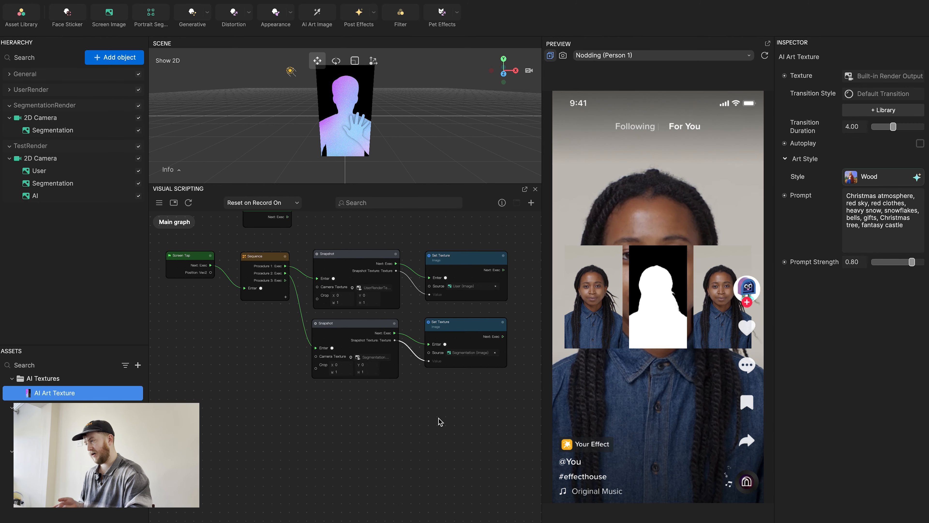
right_click(341, 426)
text(ai)
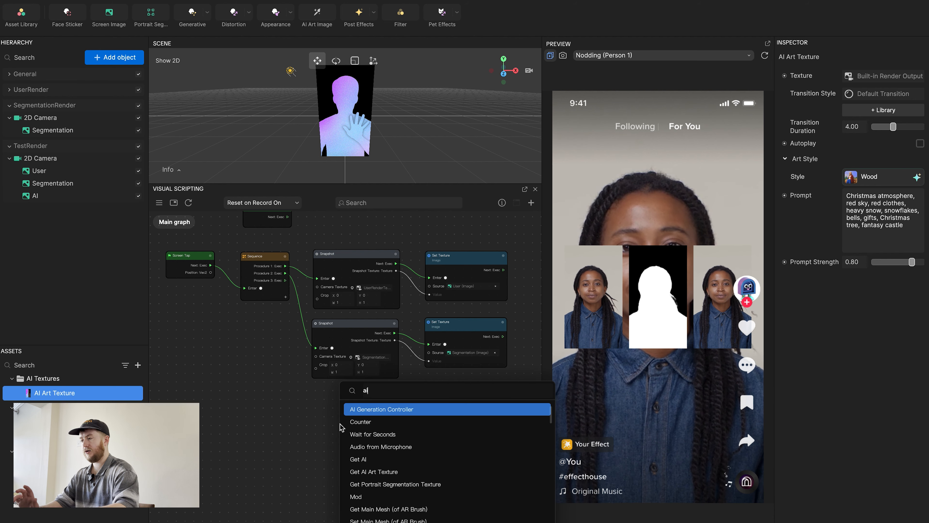
key(Return)
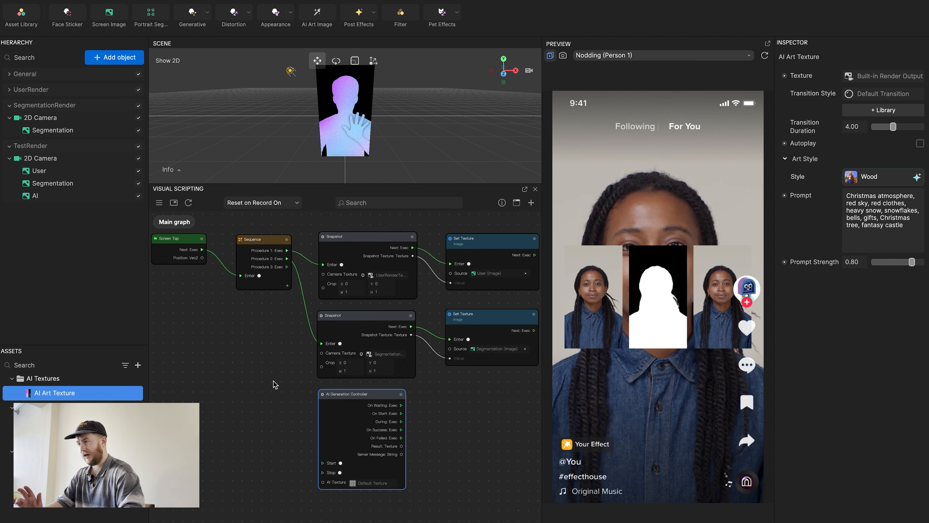
Connect the Sequence's Procedure 3 output to the AI Generation Controller's Start input and set its AI texture to AI Art Texture.
scroll(267, 386, up, 3)
drag(280, 253, 320, 477)
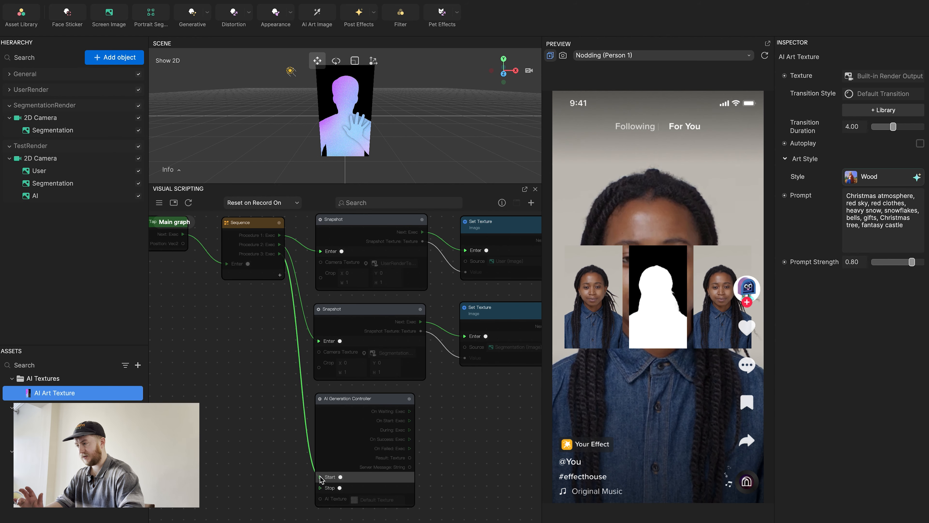
click(377, 499)
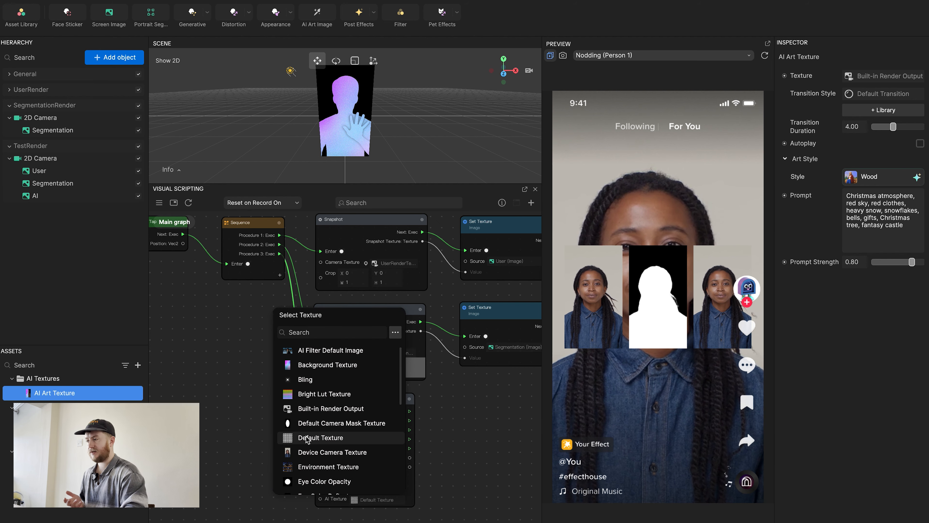
scroll(311, 440, down, 5)
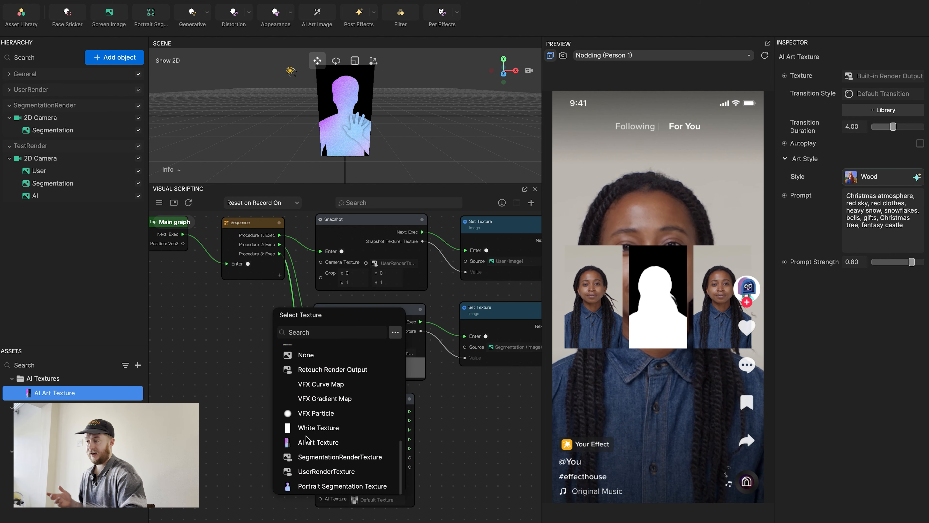
click(317, 443)
Add a Set Texture node for the AI image beside the AI Generation Controller and connect the controller's On Success and Result outputs to it.
middle_drag(417, 456, 313, 402)
scroll(306, 395, up, 5)
middle_drag(401, 430, 379, 374)
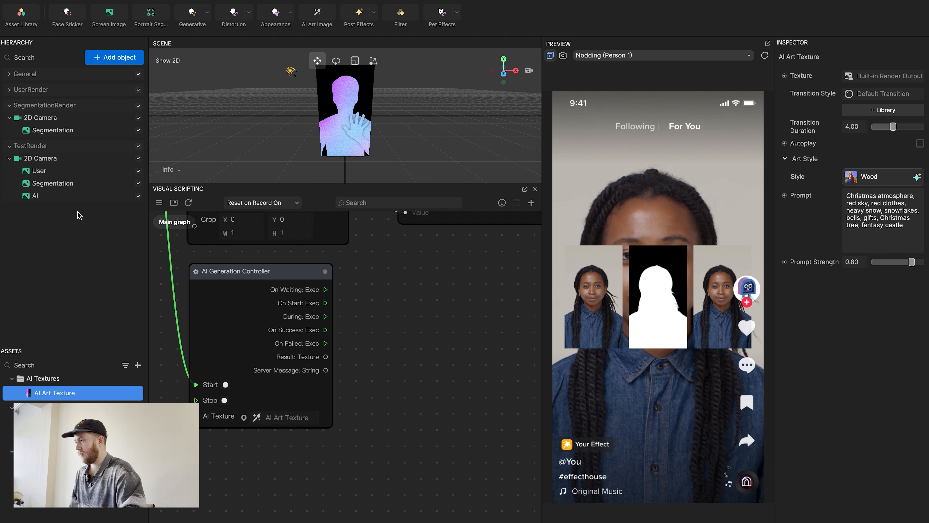
click(76, 201)
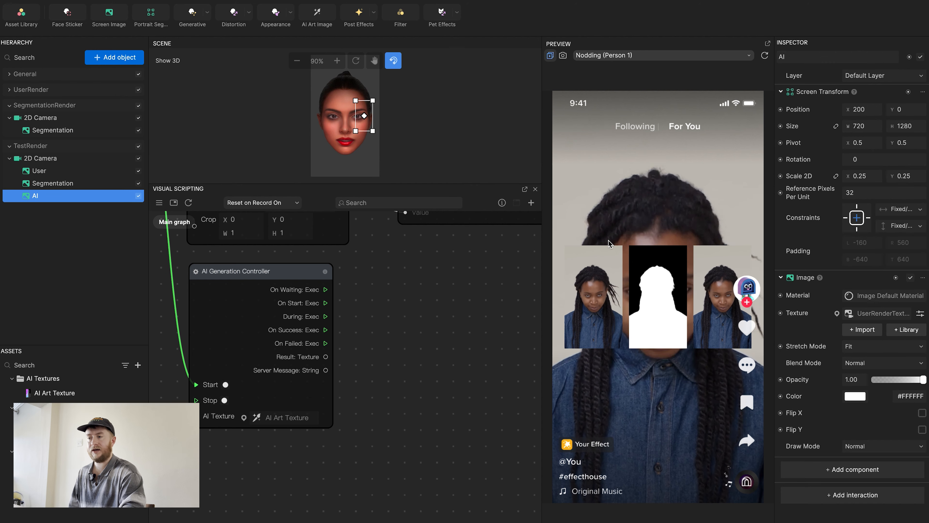
click(782, 314)
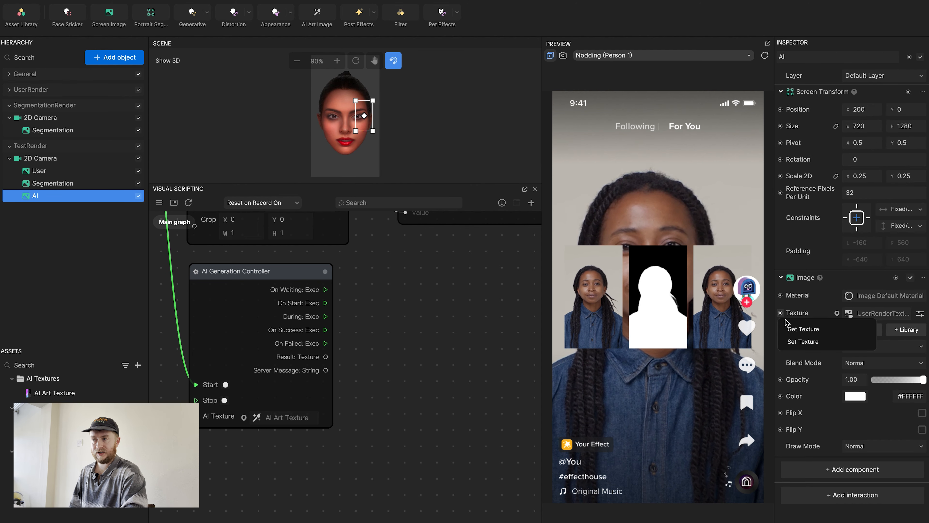
click(801, 340)
drag(421, 390, 473, 271)
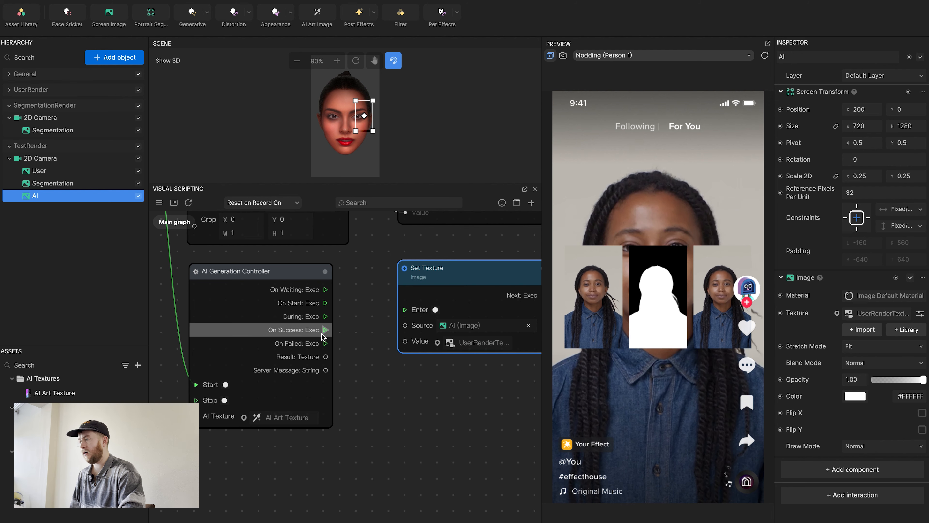
drag(325, 330, 405, 310)
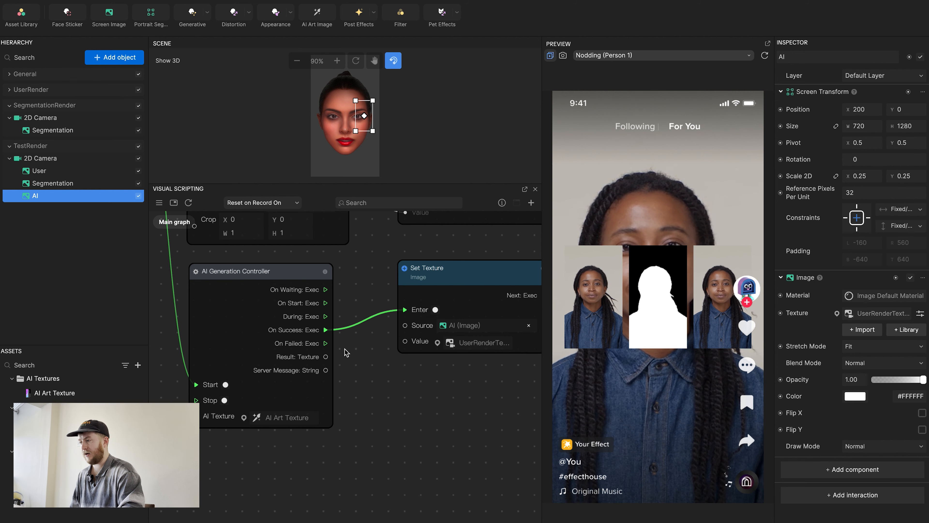
drag(326, 356, 405, 340)
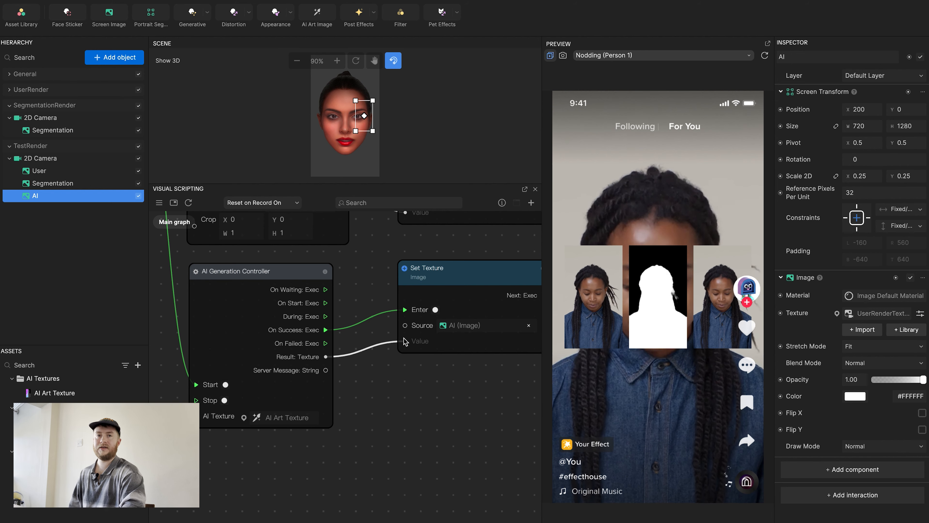
Duplicate the AI image in the TestRender group and rename the copy Loading.
scroll(464, 447, down, 3)
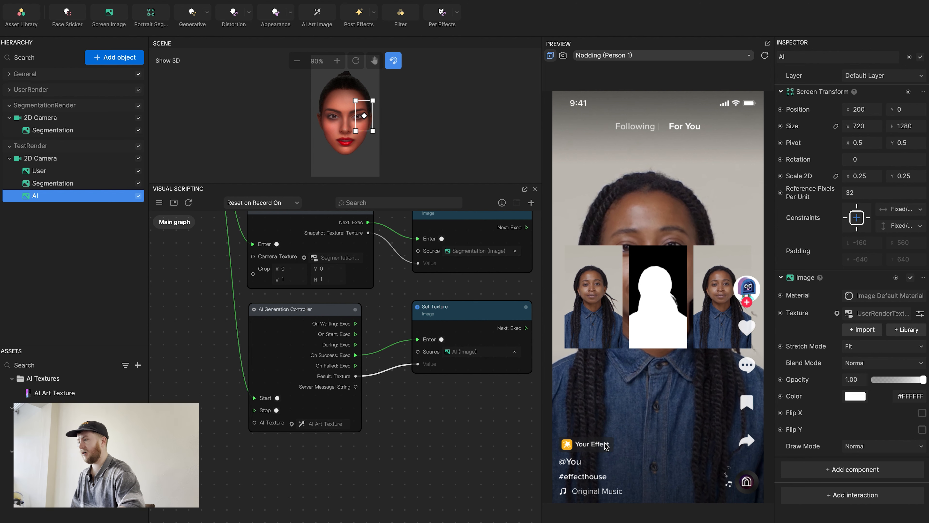
click(66, 183)
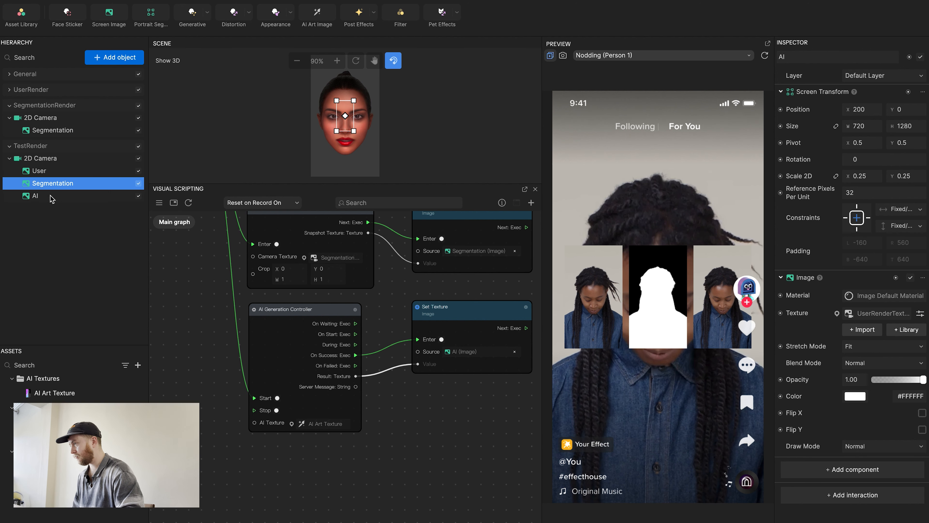
click(52, 198)
key(ctrl+d)
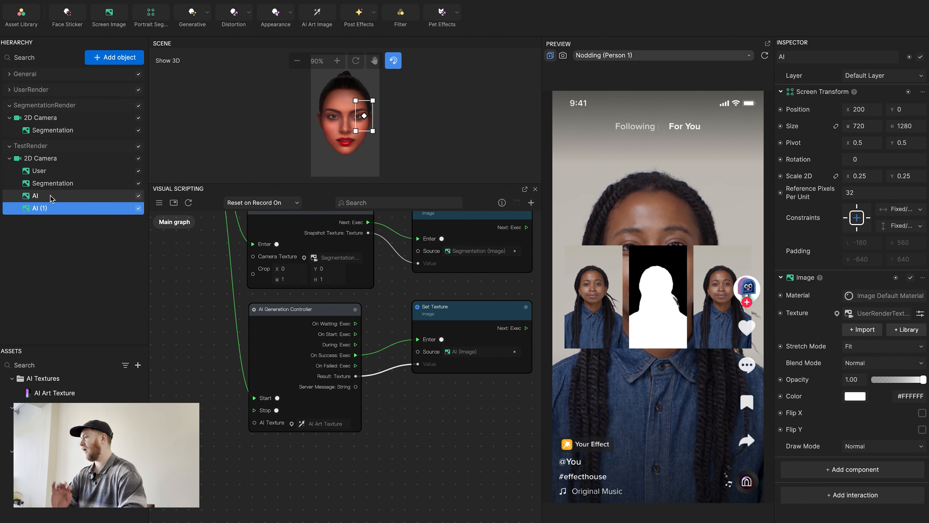
double_click(43, 212)
text(Loading)
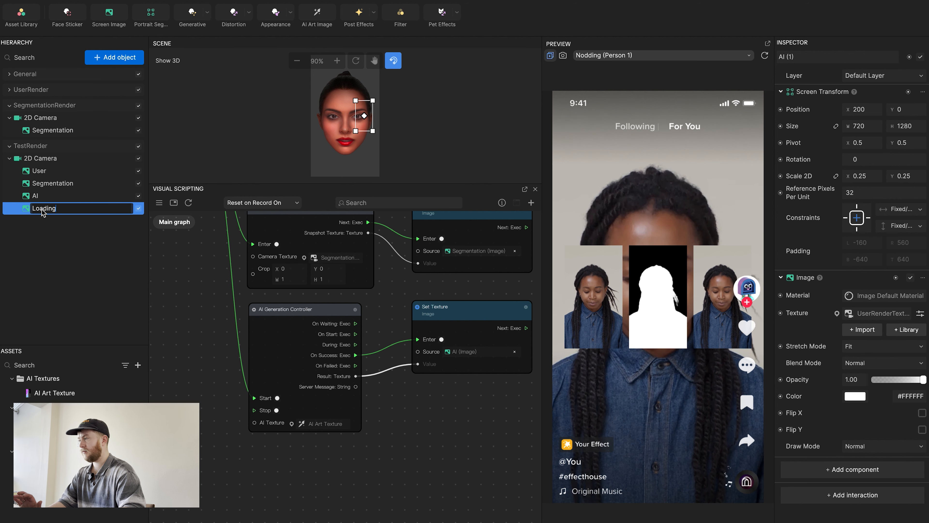
key(Return)
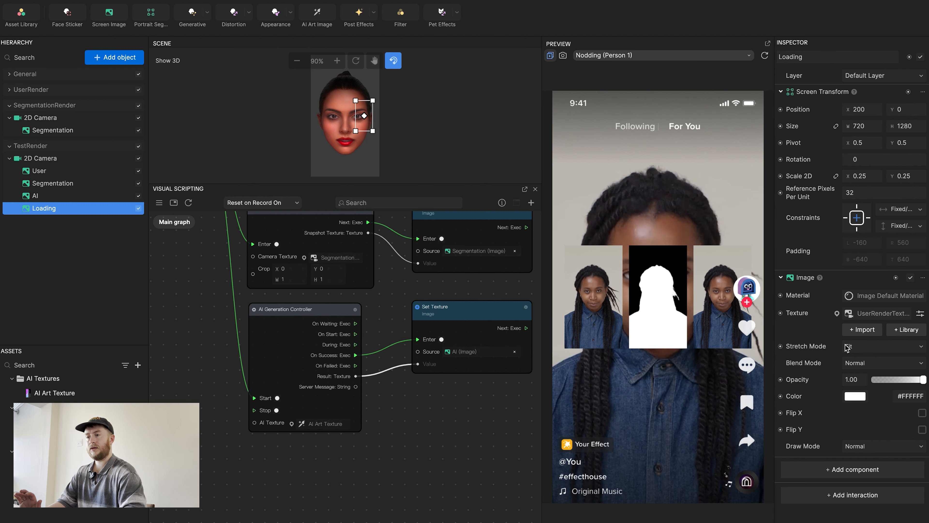
Set the Loading image's stretch mode to Stretch.
click(865, 351)
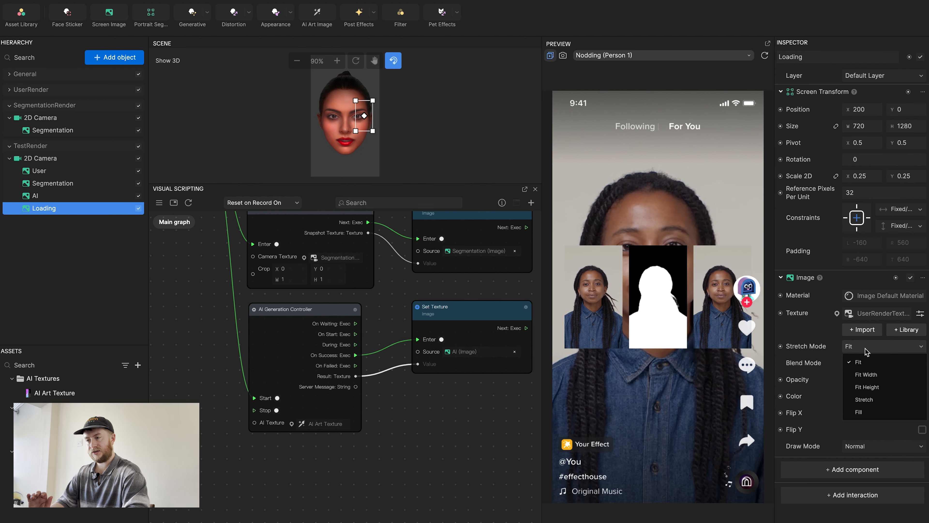
click(864, 399)
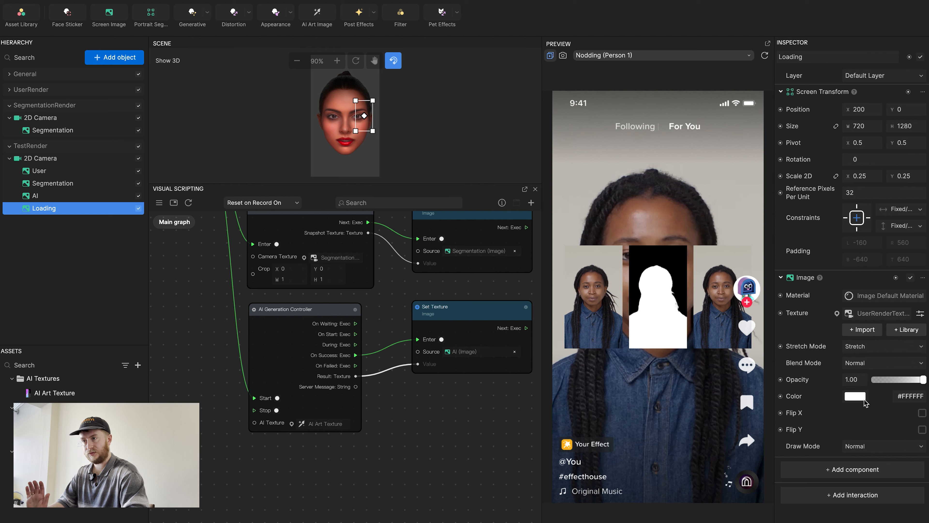
Set the Loading image's size to 200 by 200.
click(870, 128)
text(200)
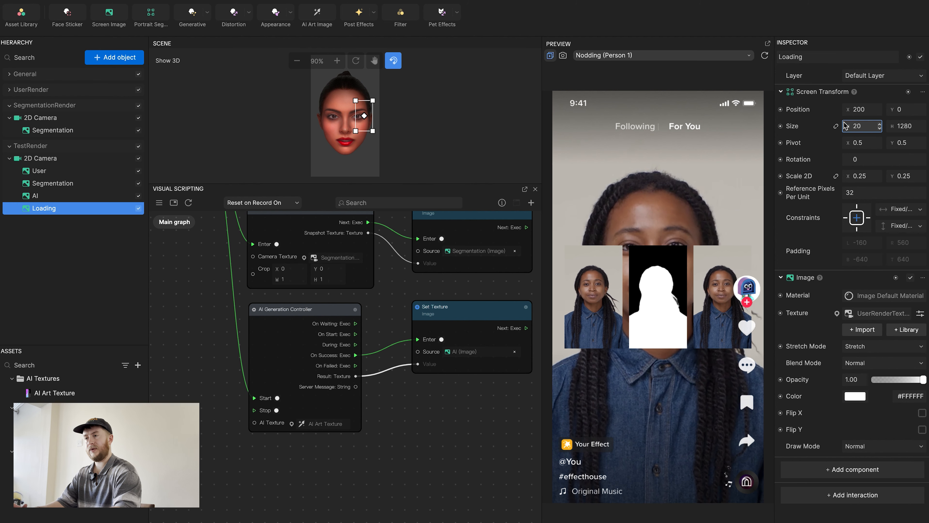
key(Tab)
text(200)
key(Return)
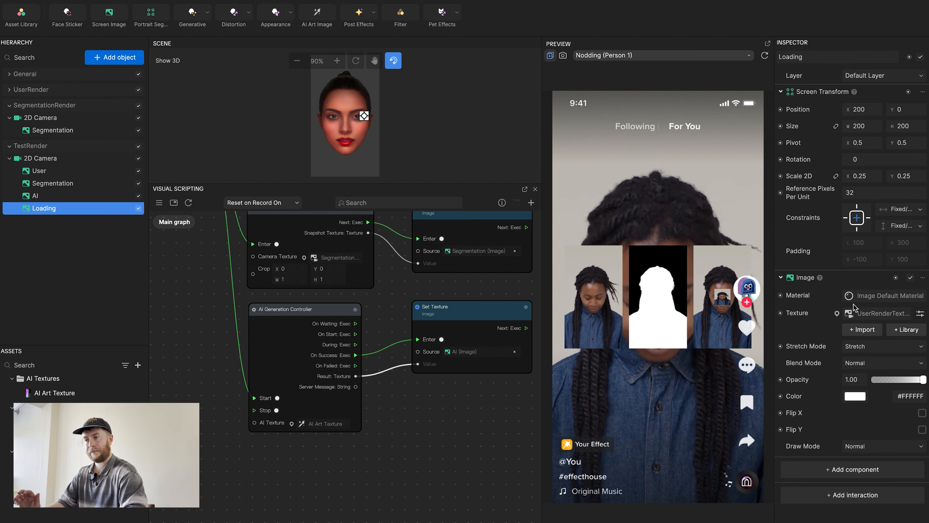
Change the Loading image's texture to White Texture.
click(857, 313)
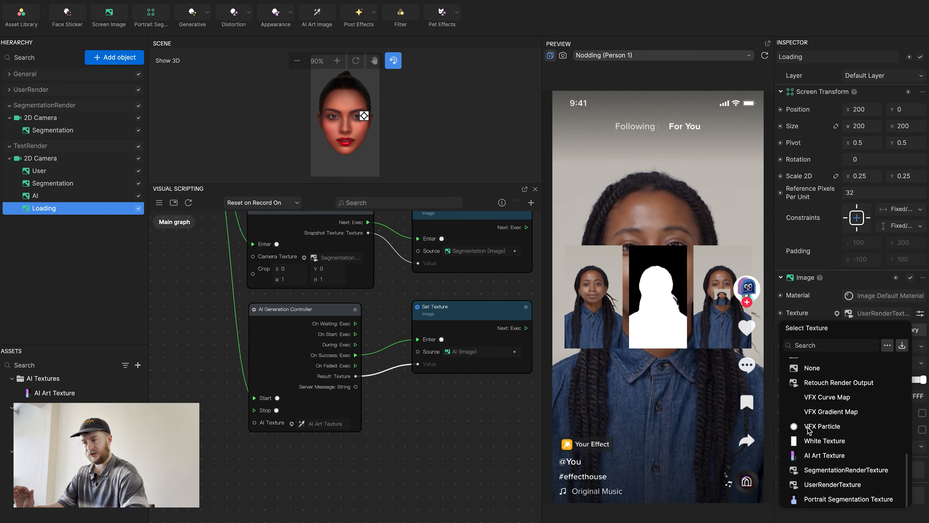
click(819, 441)
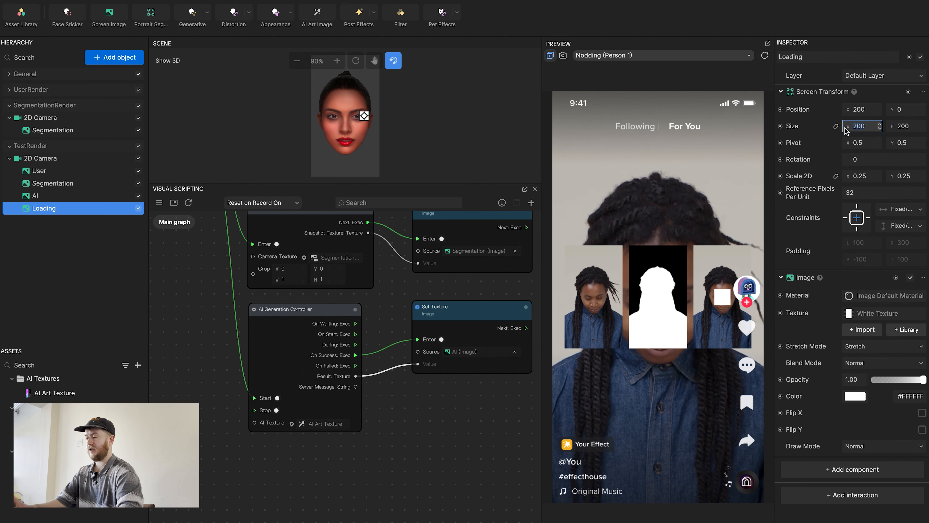
Set the Loading image's size to 100 by 100 and hide the Loading object in the hierarchy.
key(Tab)
key(BackSpace)
text(100)
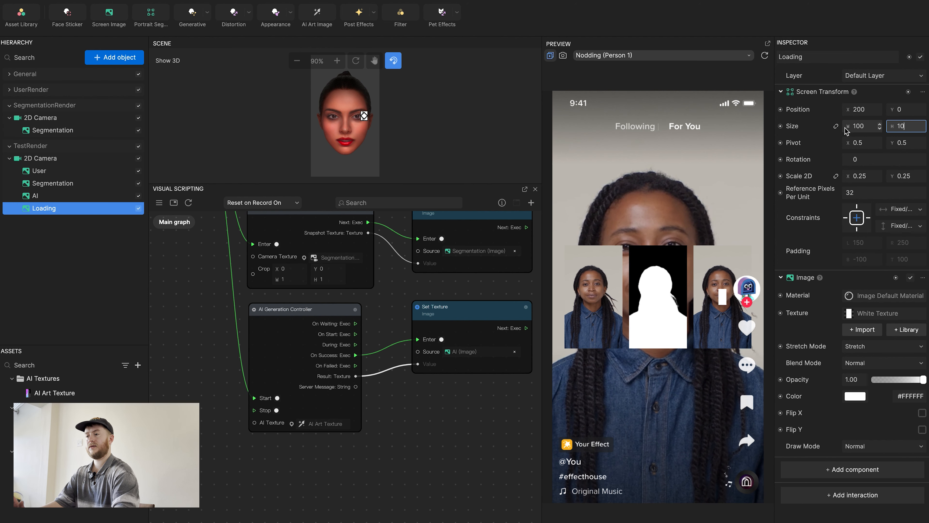
key(Return)
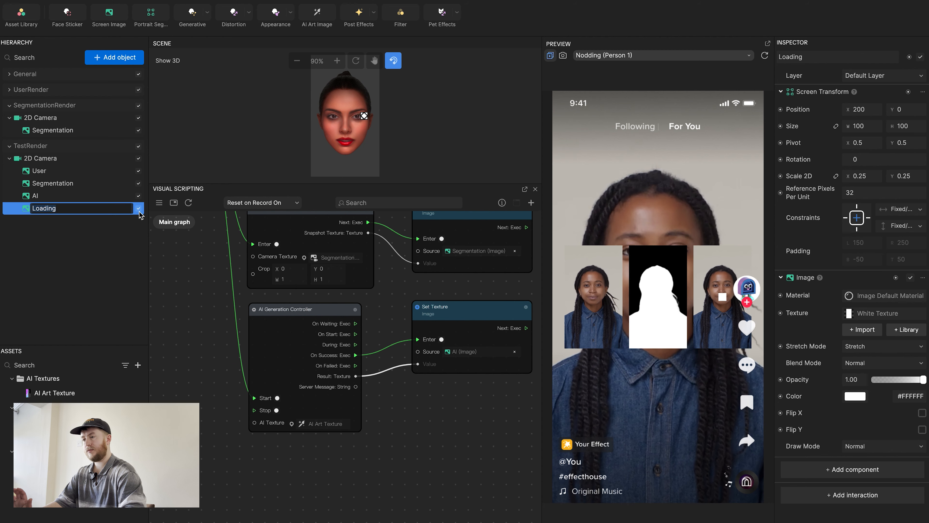
click(139, 208)
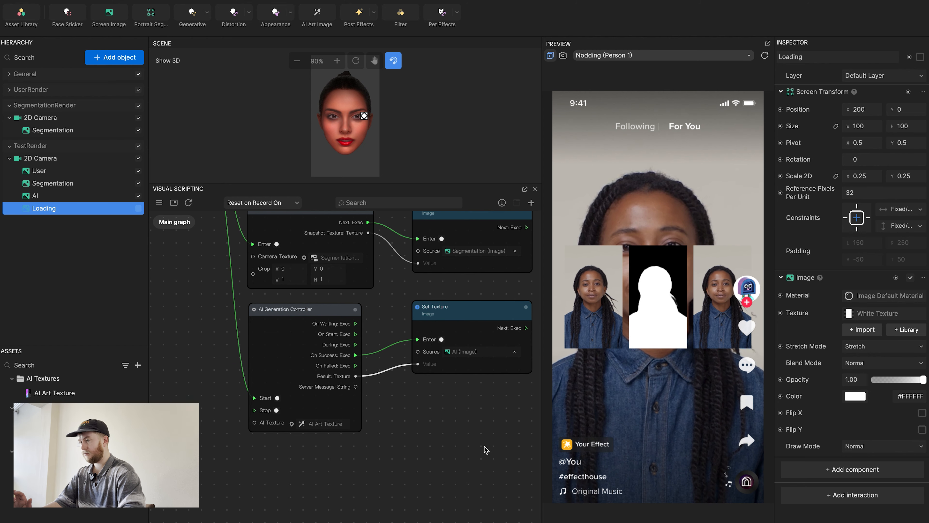
Add a fourth procedure output to the Sequence after Screen Tap and connect it to a new Set Visibility node.
scroll(484, 445, down, 4)
drag(456, 440, 493, 490)
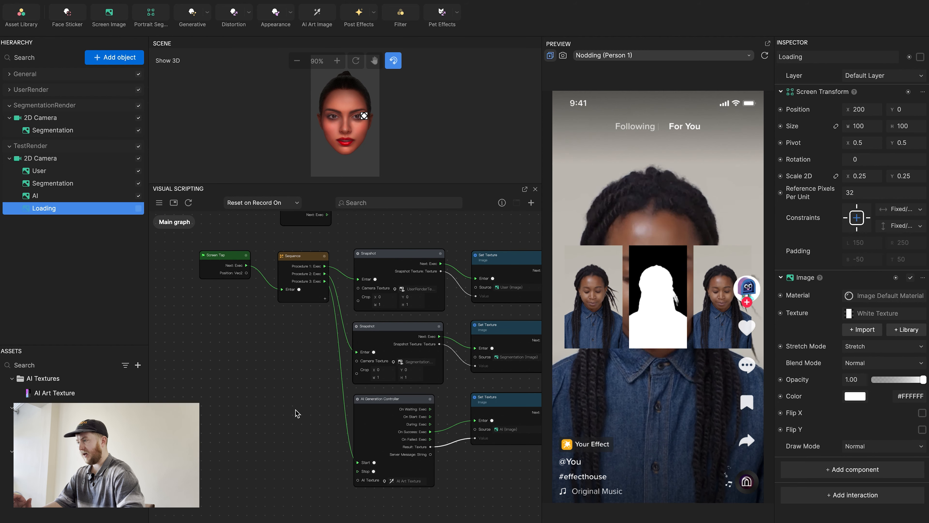
scroll(298, 413, up, 1)
click(325, 301)
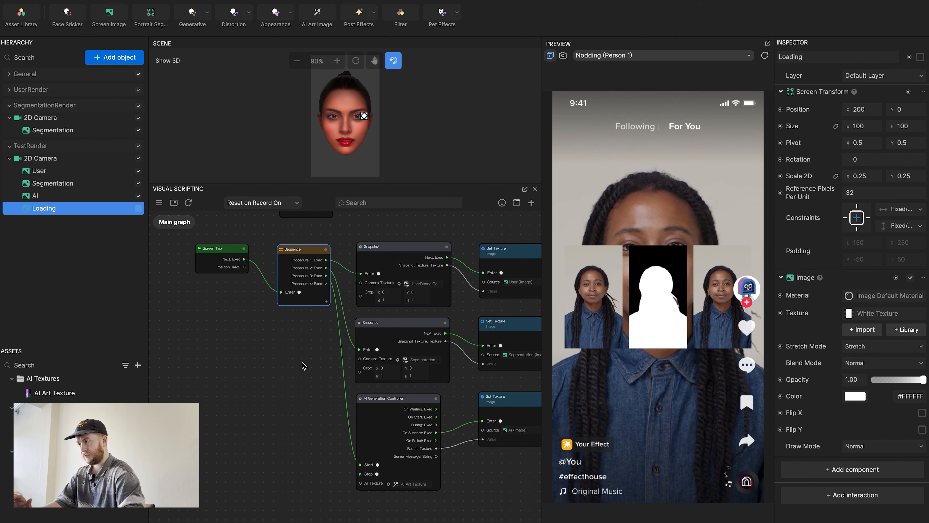
scroll(302, 361, down, 2)
middle_drag(302, 361, 253, 457)
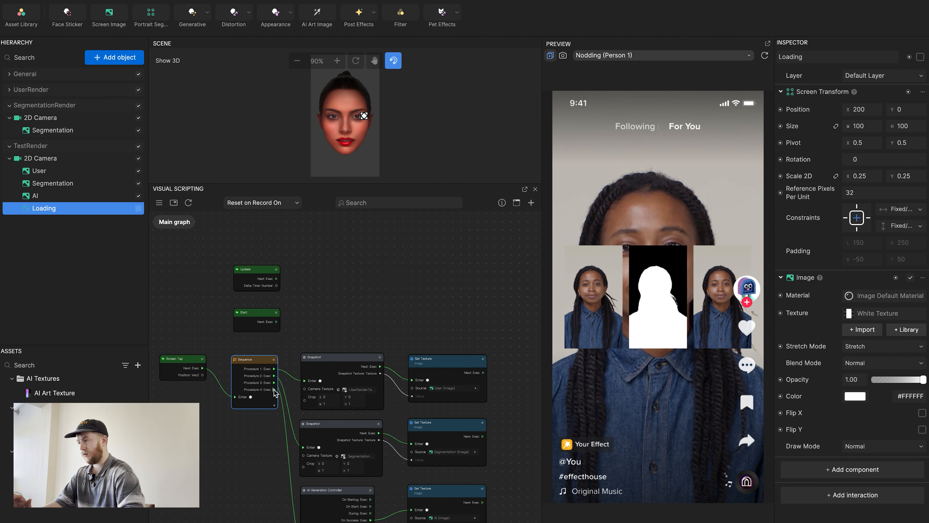
drag(274, 389, 317, 314)
text(se)
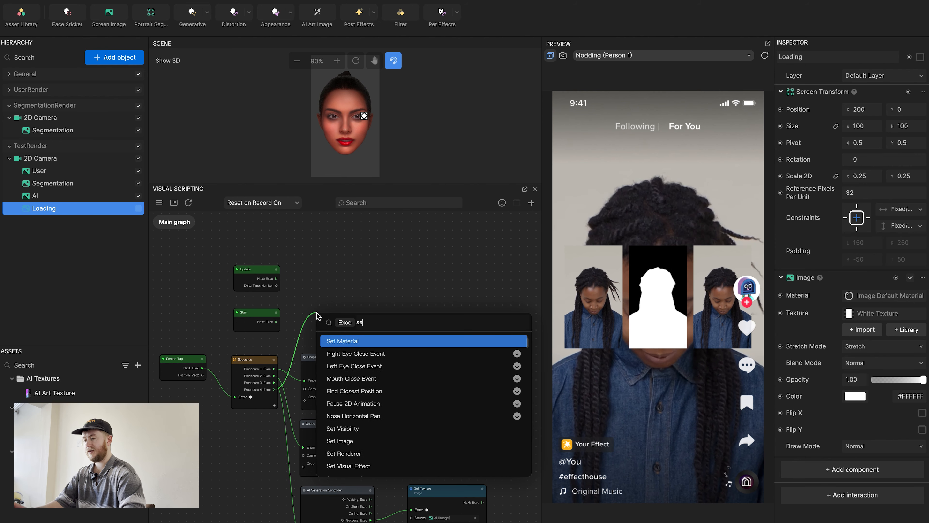
text(t)
click(342, 354)
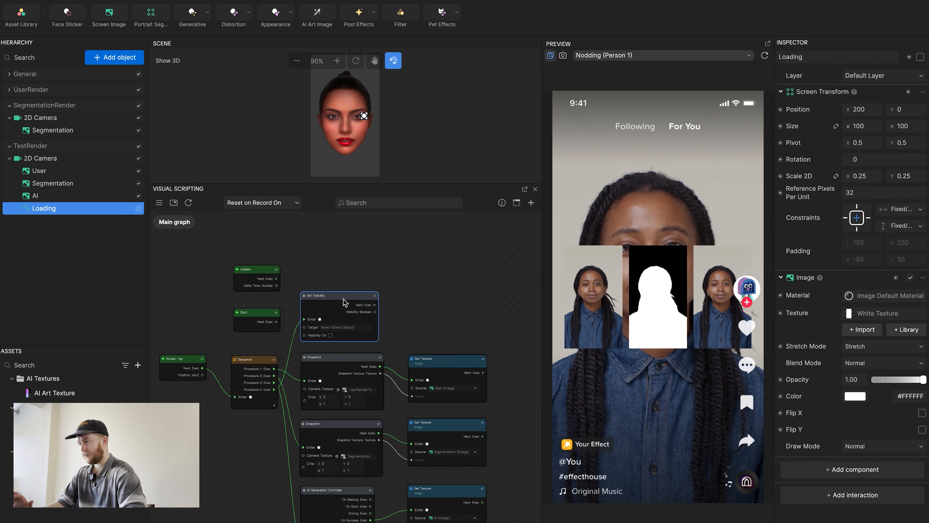
Set the Set Visibility node's target to the Loading object in TestRender and enable Visibility On.
click(344, 327)
scroll(456, 203, down, 3)
scroll(456, 203, down, 1)
click(460, 252)
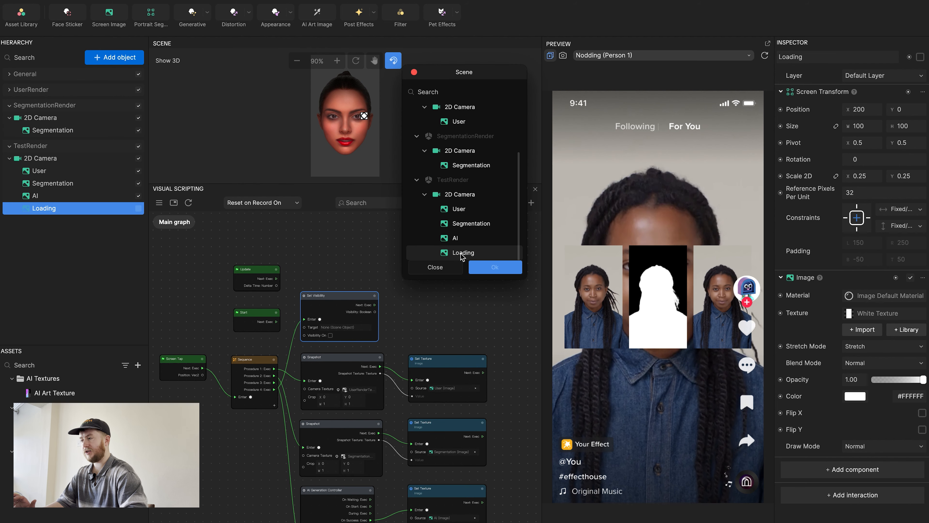
double_click(460, 252)
click(331, 335)
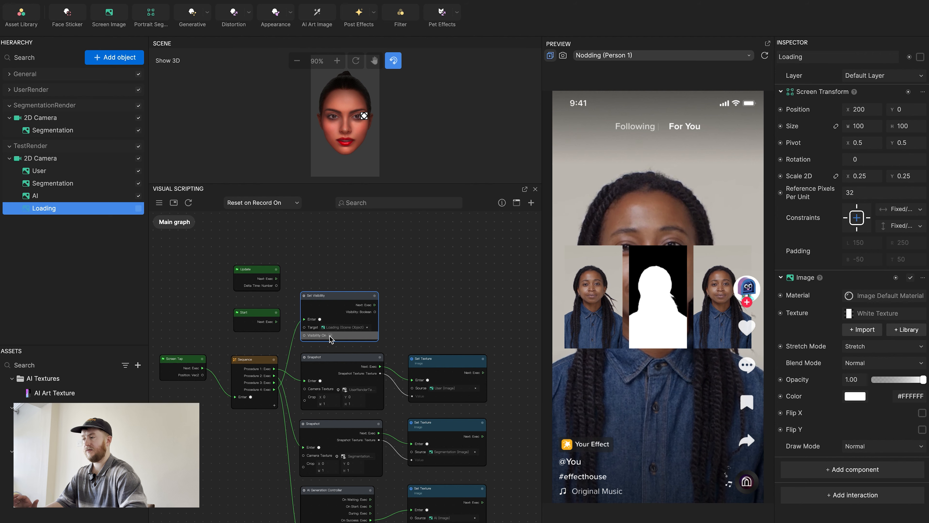
Add a fifth procedure output to the Sequence, connected to a new Transit by Time node placed above the Set Texture nodes.
click(275, 405)
drag(274, 397, 420, 289)
text(tr)
key(Return)
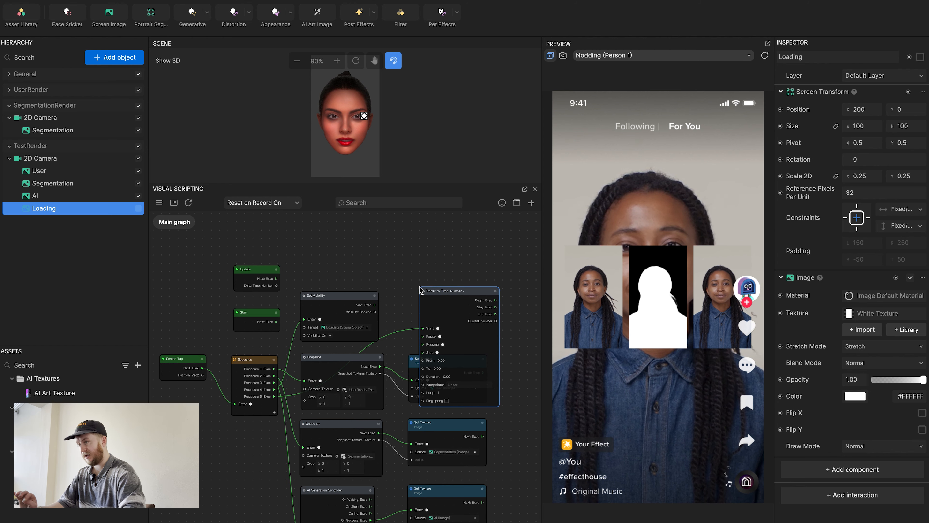
drag(480, 286, 463, 250)
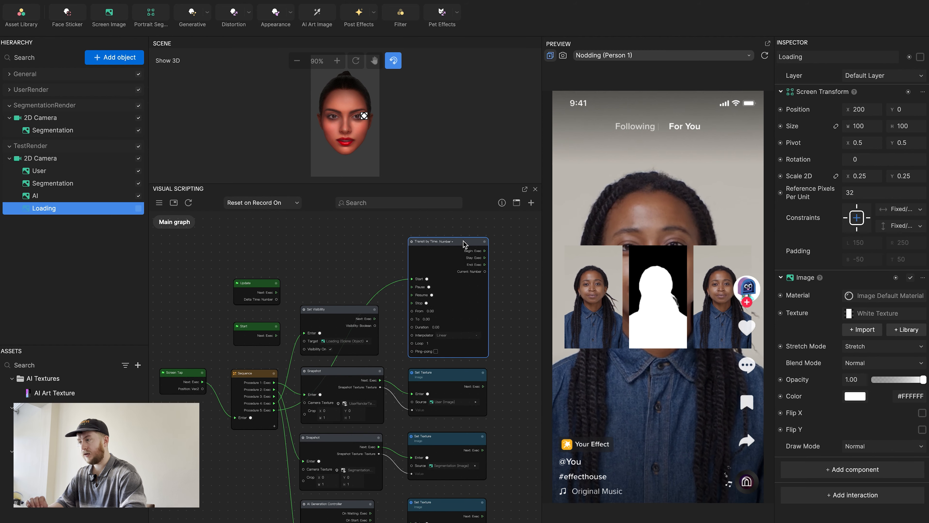
Set the Transit by Time node's To value to 360 and its Duration to 1.
scroll(449, 321, up, 3)
middle_drag(514, 316, 453, 385)
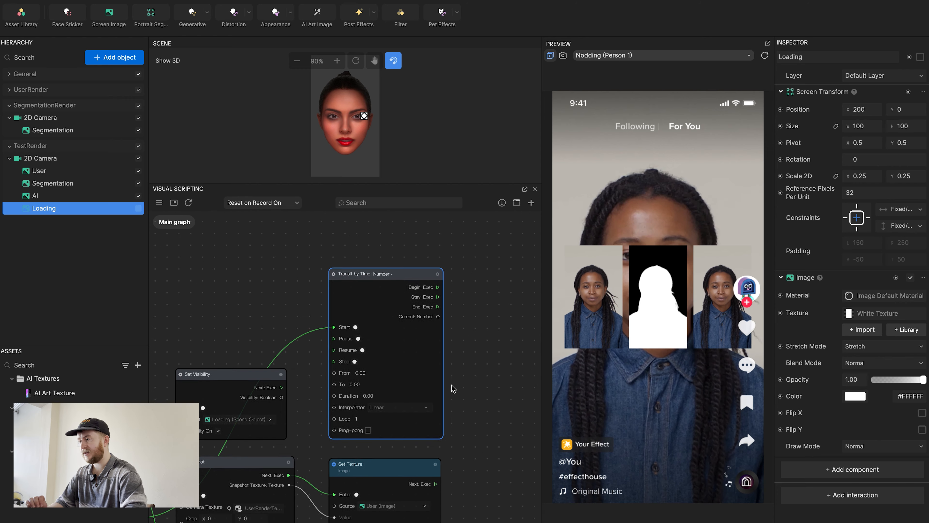
scroll(433, 345, up, 3)
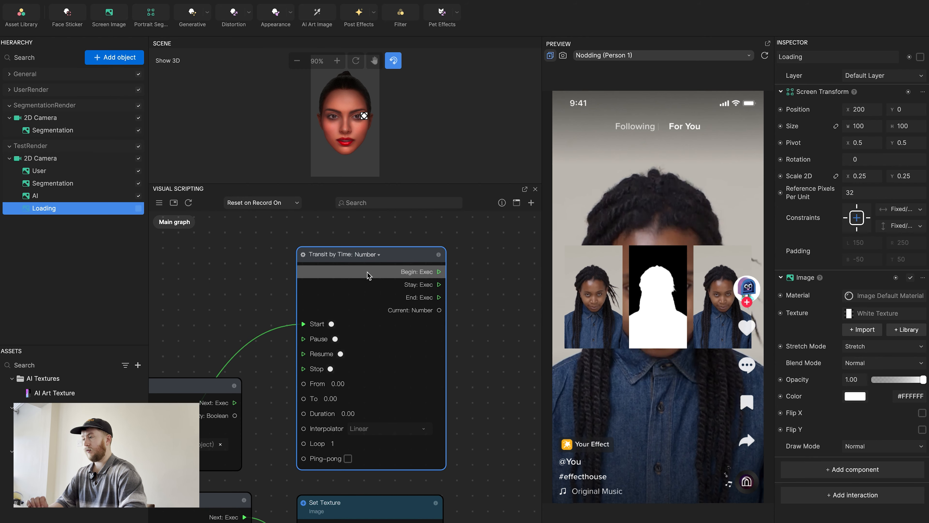
click(336, 399)
text(360)
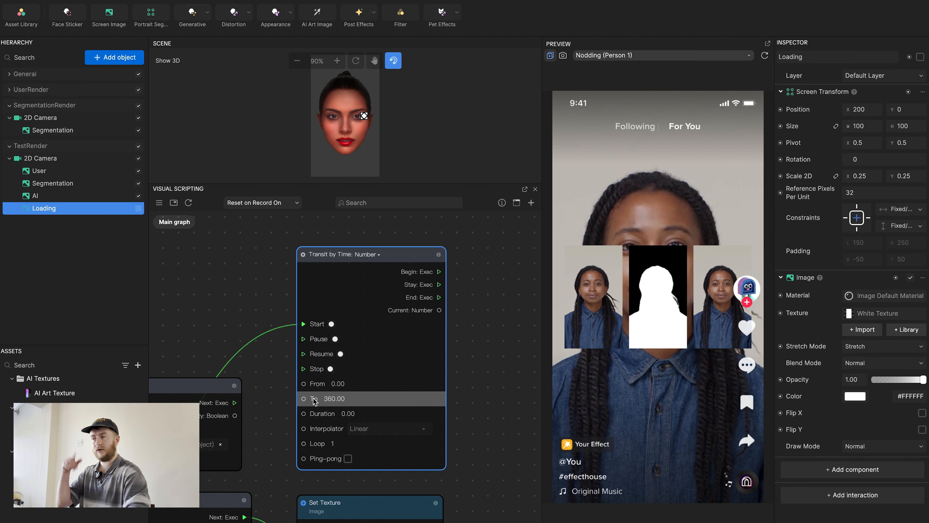
click(341, 414)
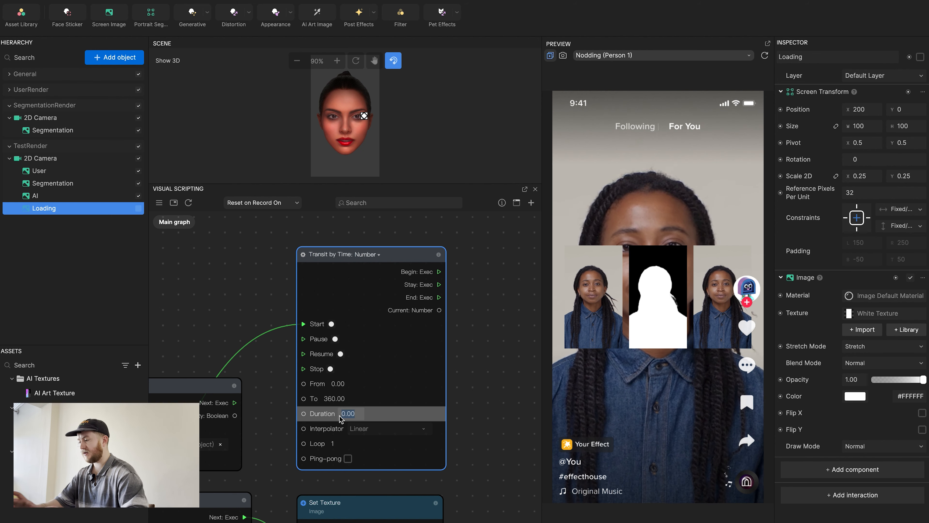
text(1)
Set the Transit by Time node's interpolator to Ease-in-out and its Loop value to 999.
click(373, 429)
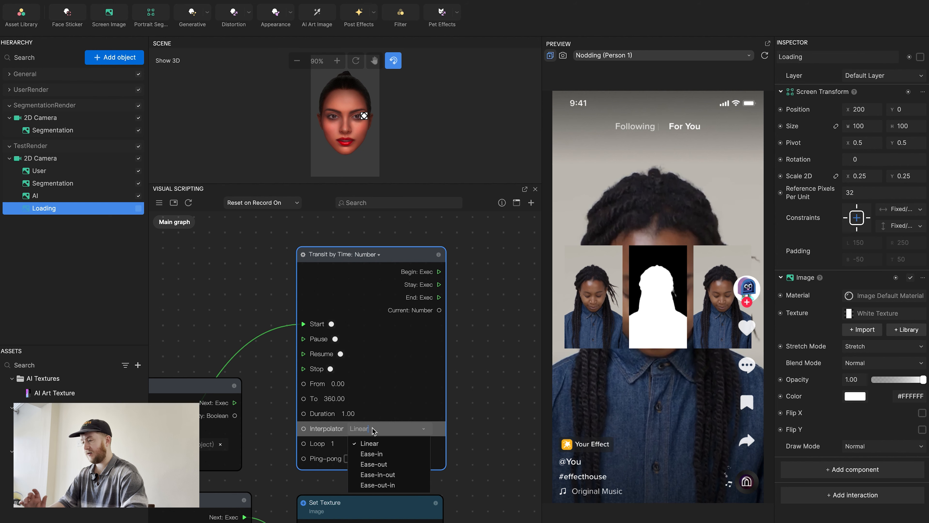
click(381, 475)
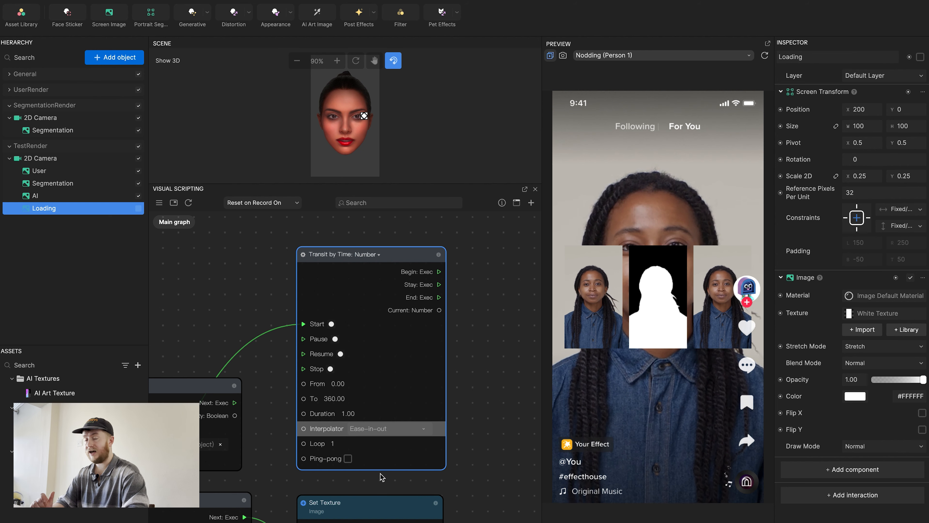
click(344, 442)
drag(333, 443, 328, 442)
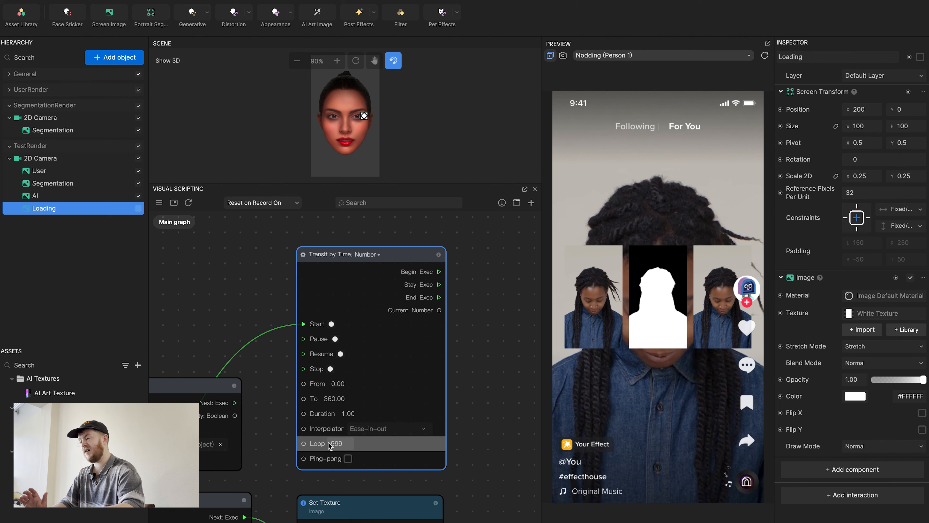
Add a Set Rotation node for the Loading image and connect Transit by Time's Stay and Current outputs to its Enter and Value inputs.
scroll(476, 367, down, 2)
middle_drag(470, 367, 340, 377)
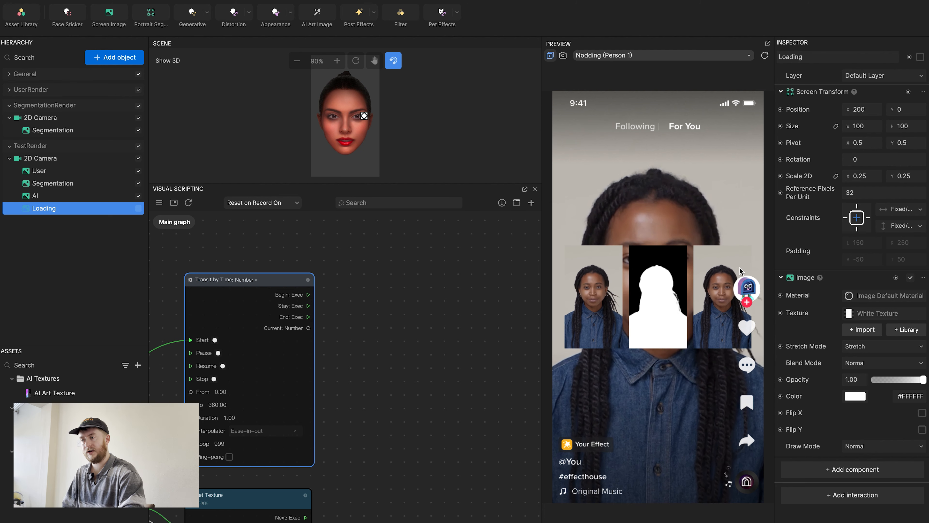
click(780, 158)
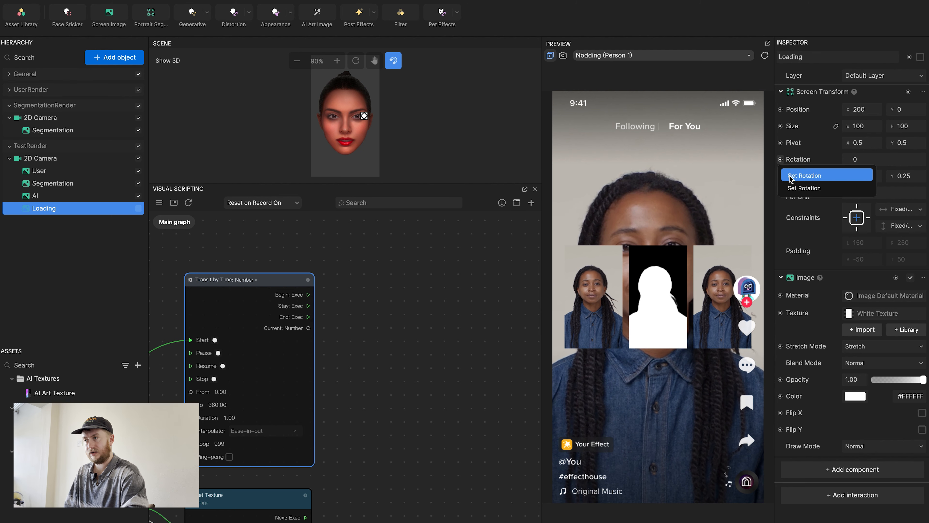
drag(800, 191, 389, 286)
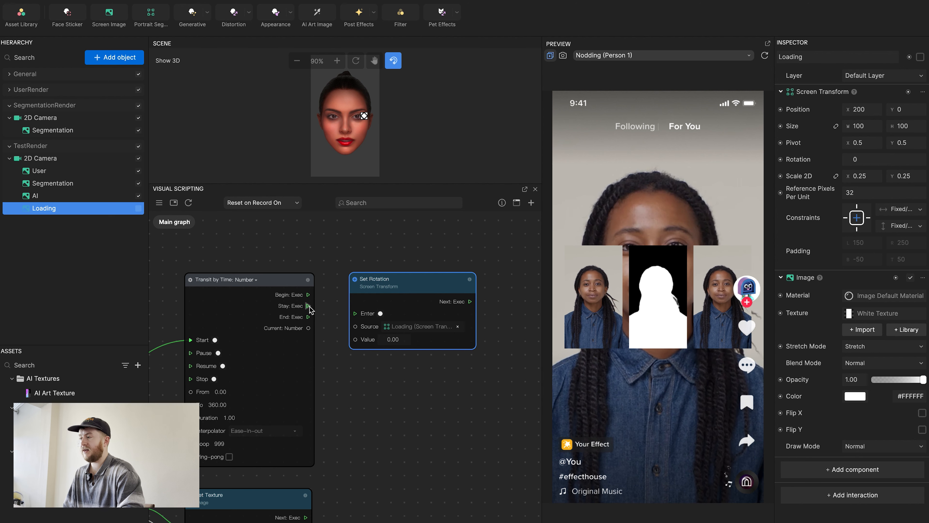
drag(308, 305, 354, 314)
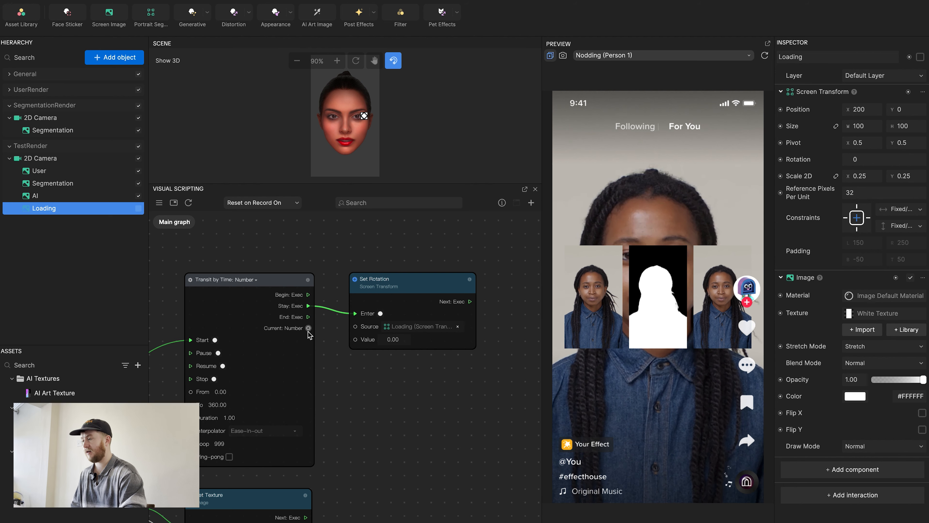
drag(309, 329, 355, 340)
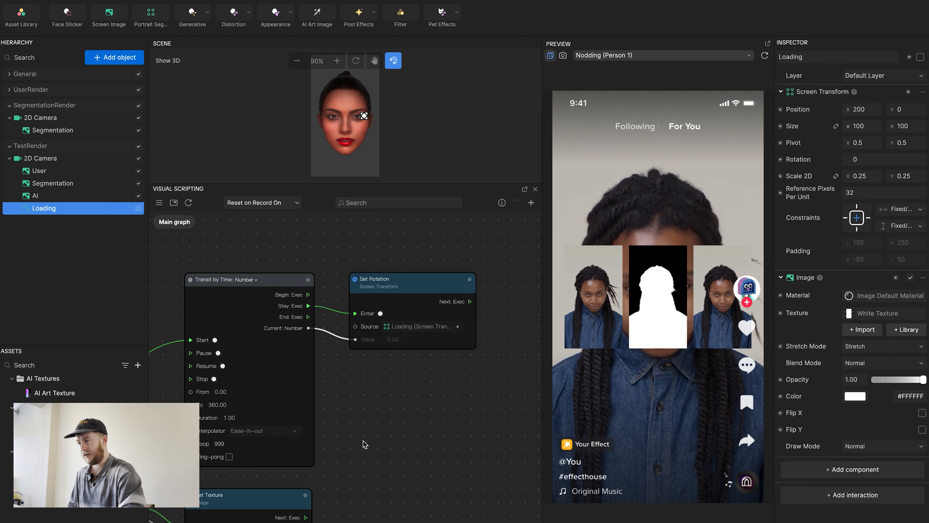
Move the AI image's Set Texture node farther from the AI Generation Controller to make room between them.
scroll(364, 444, down, 3)
middle_drag(370, 491, 393, 320)
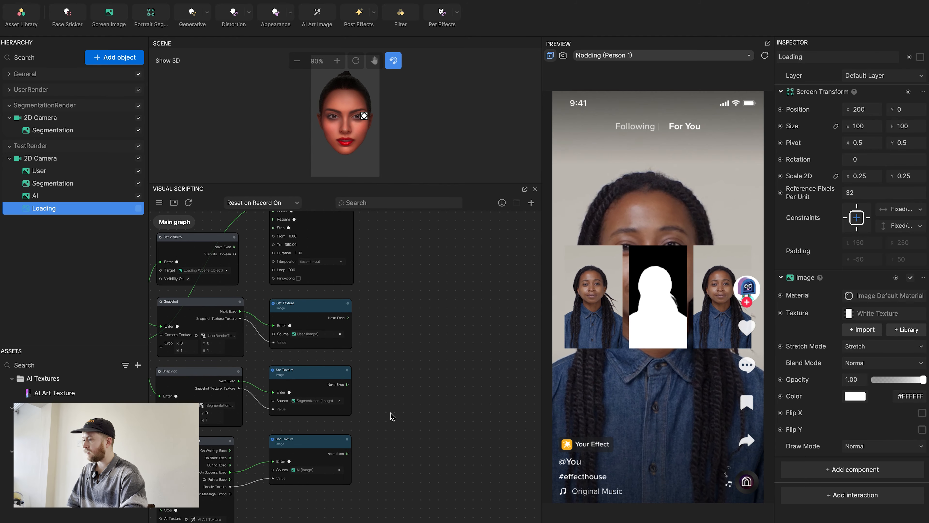
scroll(390, 413, up, 3)
scroll(390, 417, down, 3)
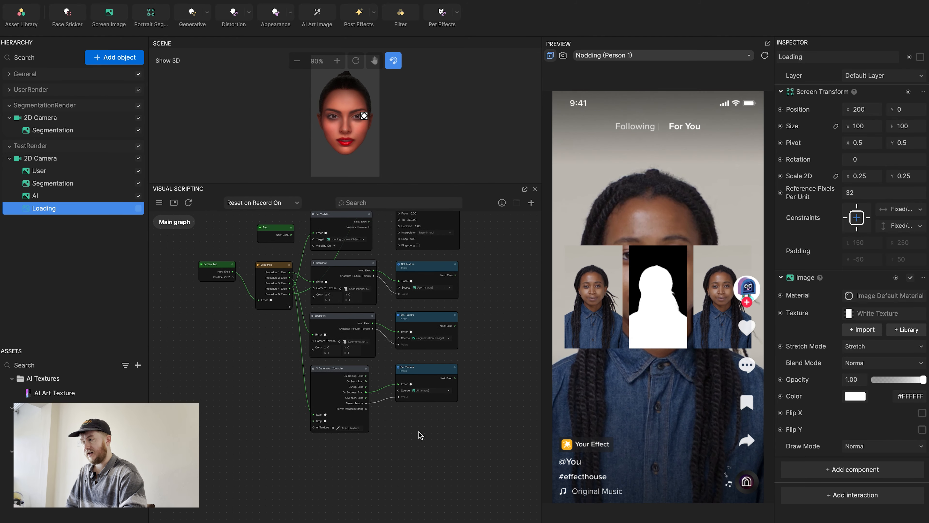
scroll(420, 434, up, 5)
middle_drag(421, 436, 304, 436)
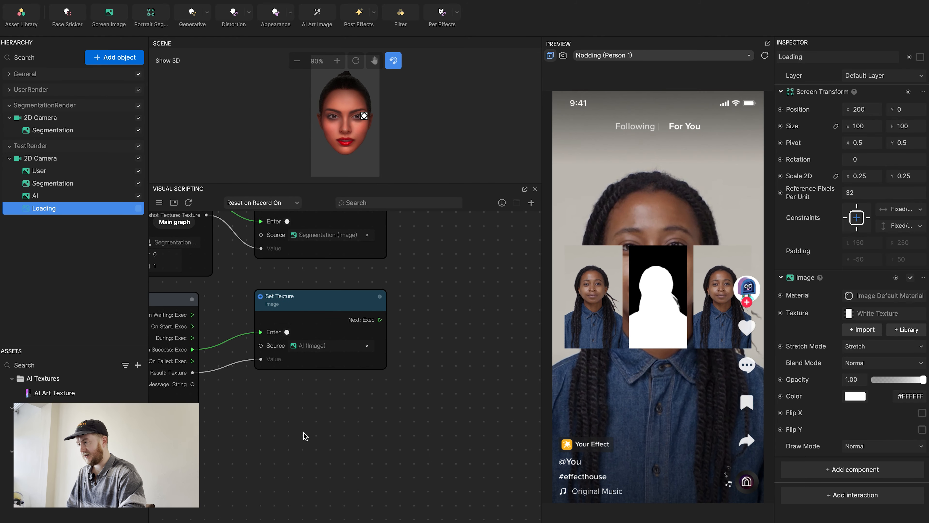
drag(316, 305, 476, 308)
middle_drag(311, 447, 352, 422)
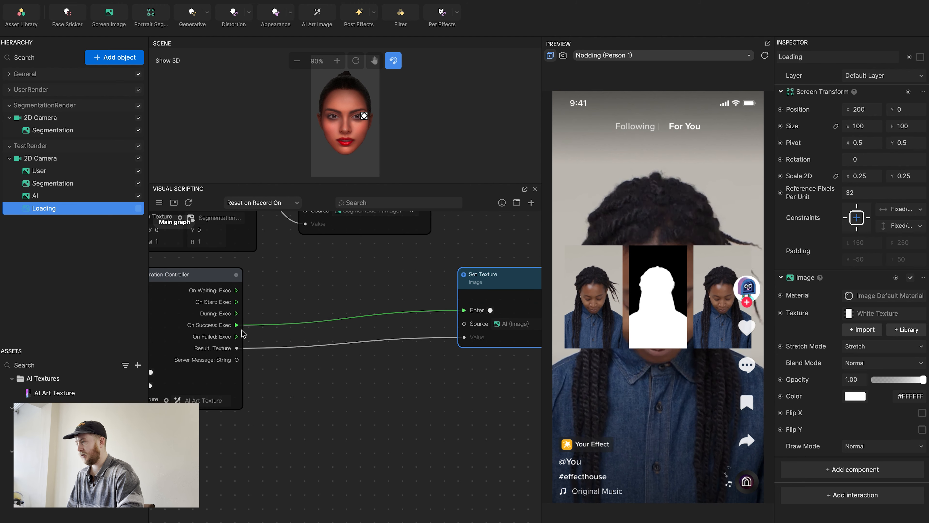
Insert a Sequence node between the AI Generation Controller's On Success output and the AI image's Set Texture node, and align it between them.
drag(236, 325, 300, 302)
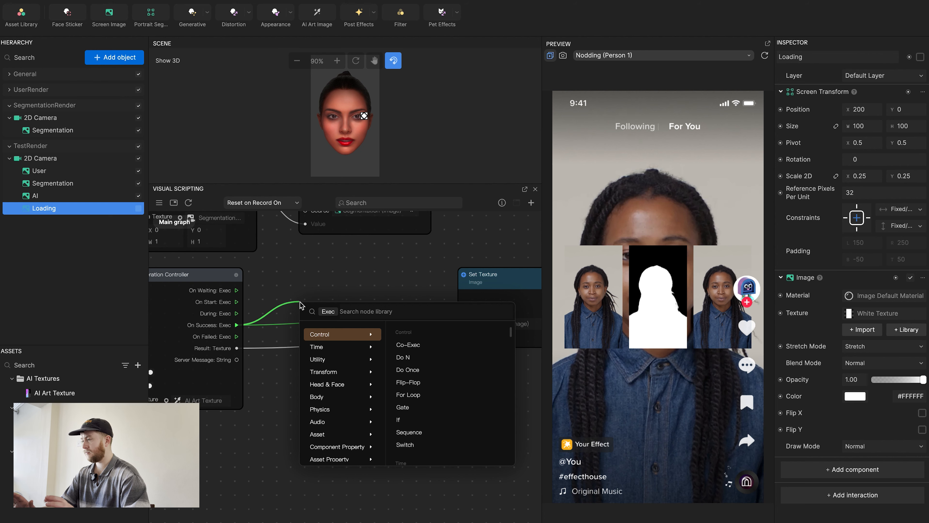
text(seq)
key(Return)
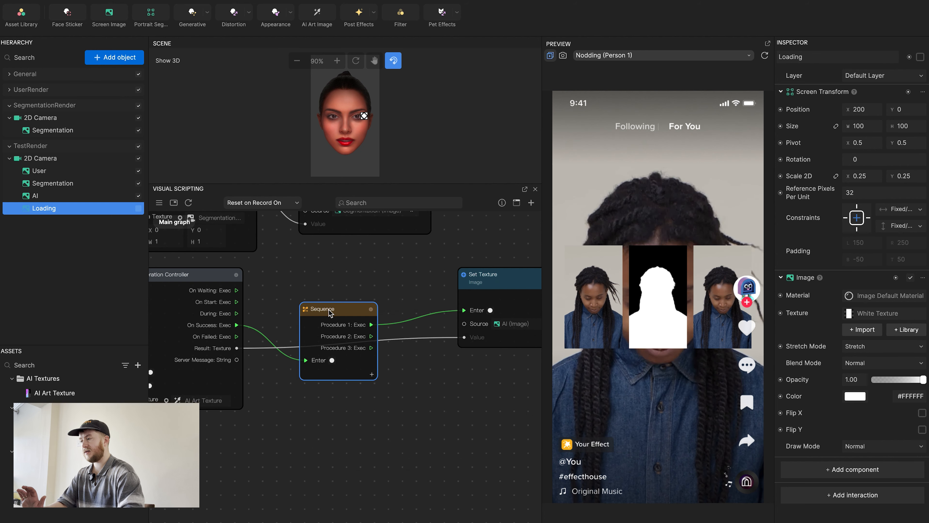
drag(328, 310, 325, 276)
scroll(391, 393, down, 1)
middle_drag(384, 394, 310, 393)
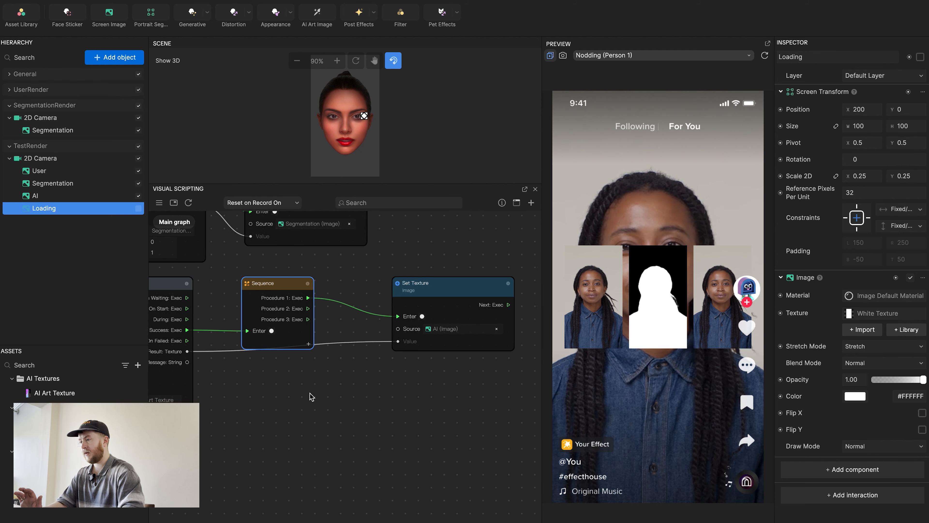
Add a Set Visibility node from the Sequence's Procedure 2 output and place it beneath the AI image's Set Texture node, moved closer to the Sequence.
drag(424, 283, 385, 279)
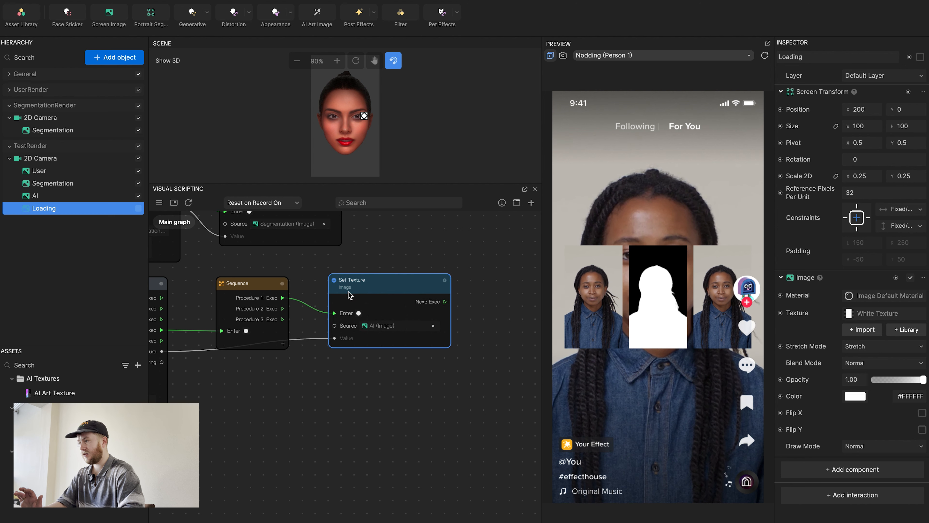
drag(283, 309, 342, 395)
text(set)
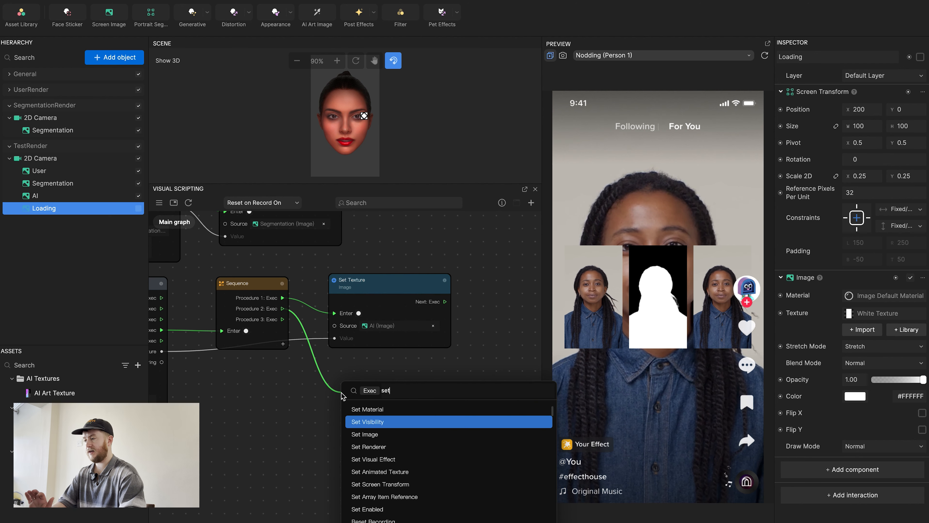
click(381, 422)
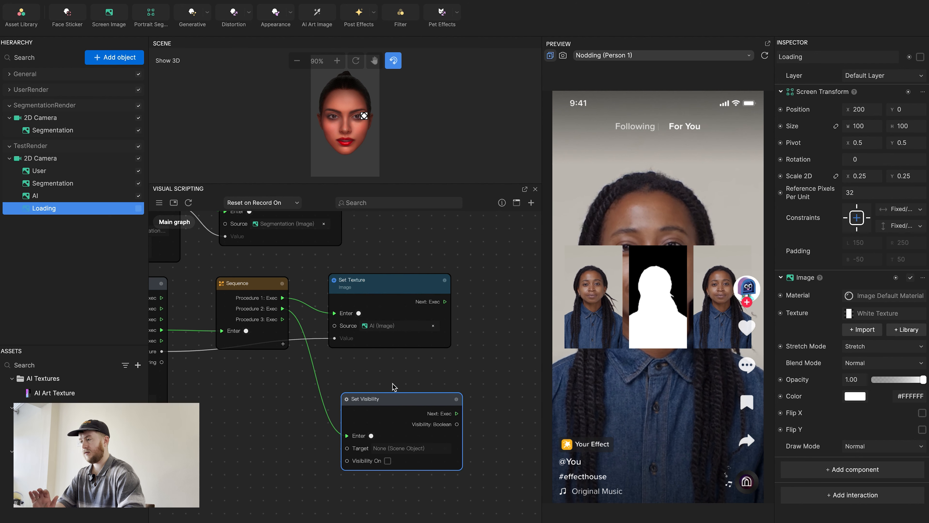
drag(395, 398, 381, 366)
Set the target of the new Set Visibility node to the Loading object in TestRender.
click(402, 416)
scroll(468, 215, down, 3)
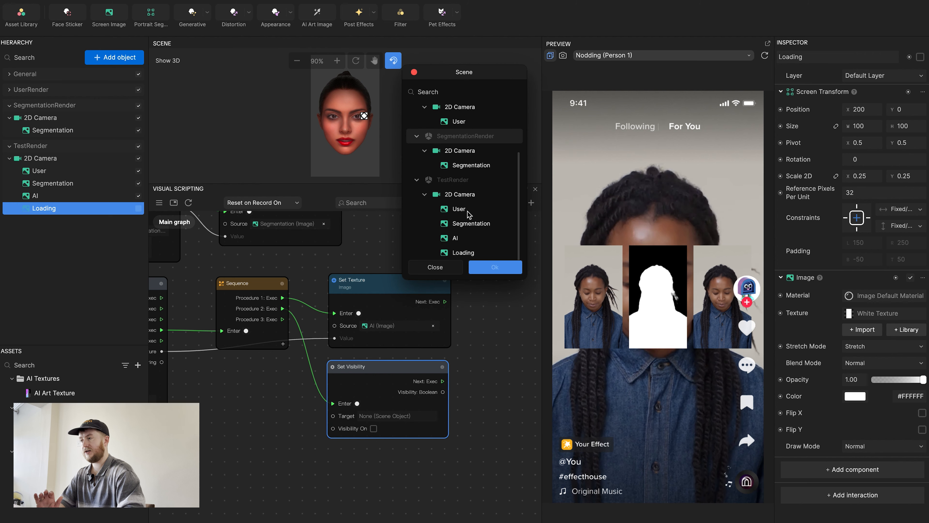
click(463, 252)
click(491, 268)
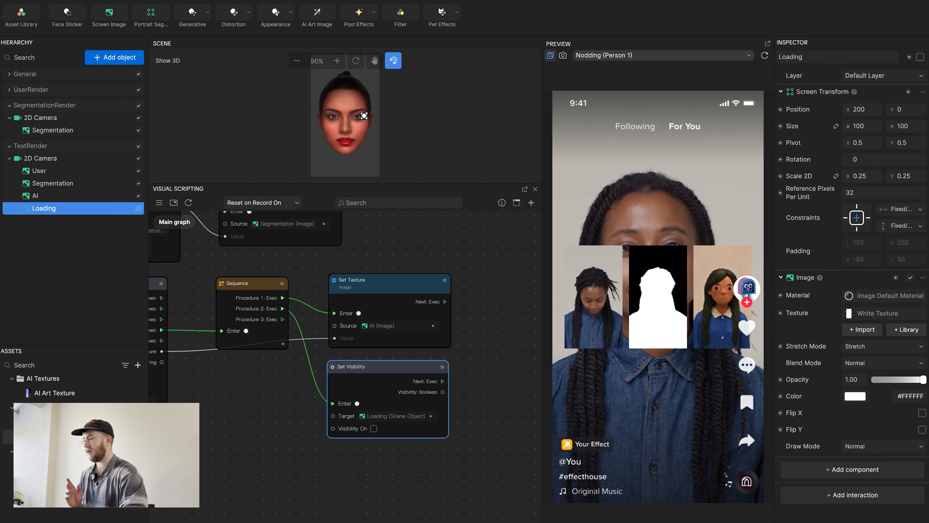
Set the AI Art Texture's input texture to UserRenderTexture.
click(59, 394)
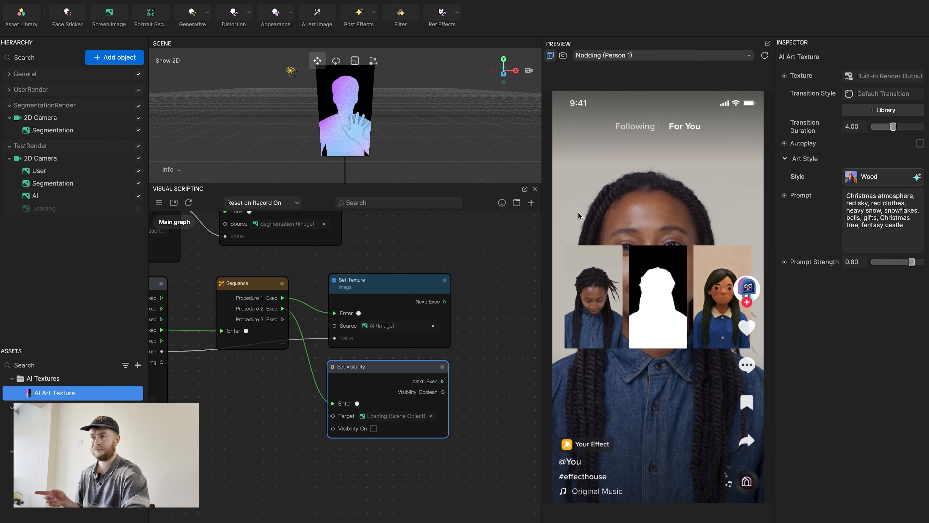
click(884, 81)
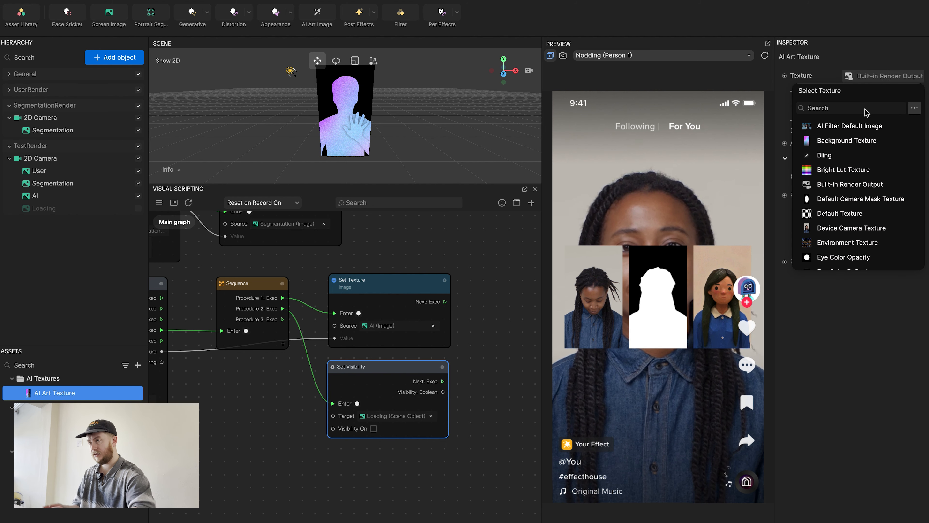
scroll(836, 224, down, 8)
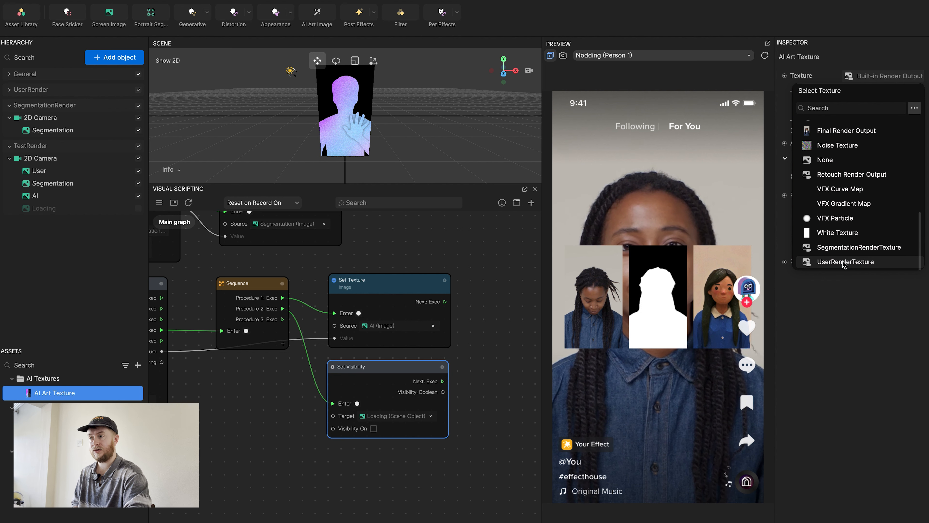
click(845, 262)
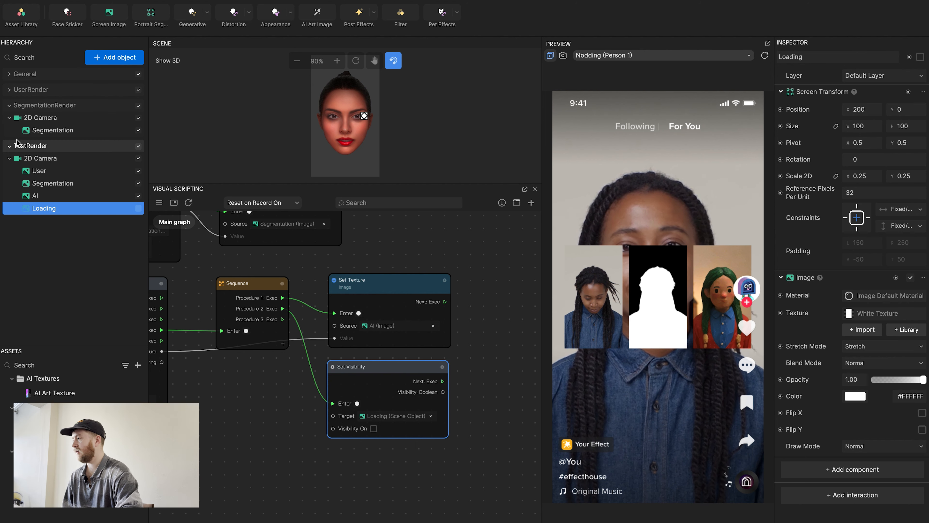
Duplicate the TestRender group and collapse the other groups in the hierarchy.
click(9, 146)
click(10, 106)
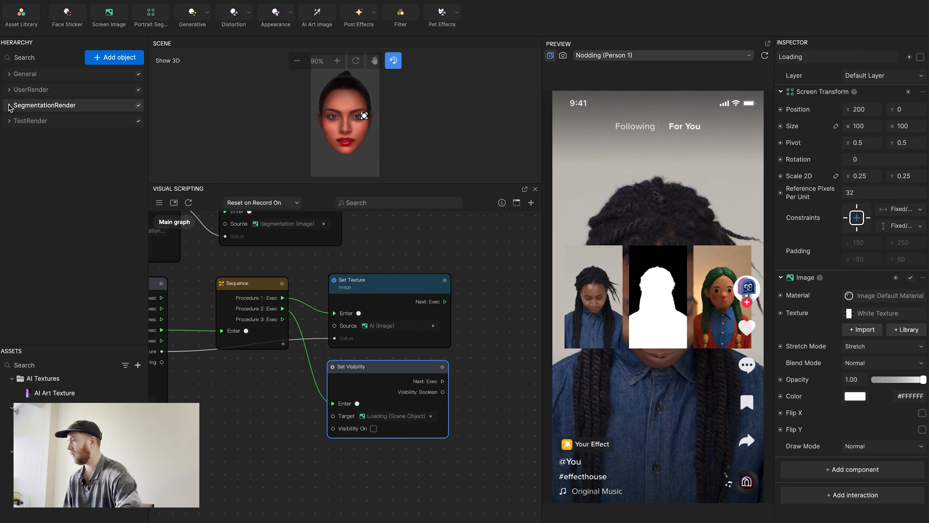
click(50, 165)
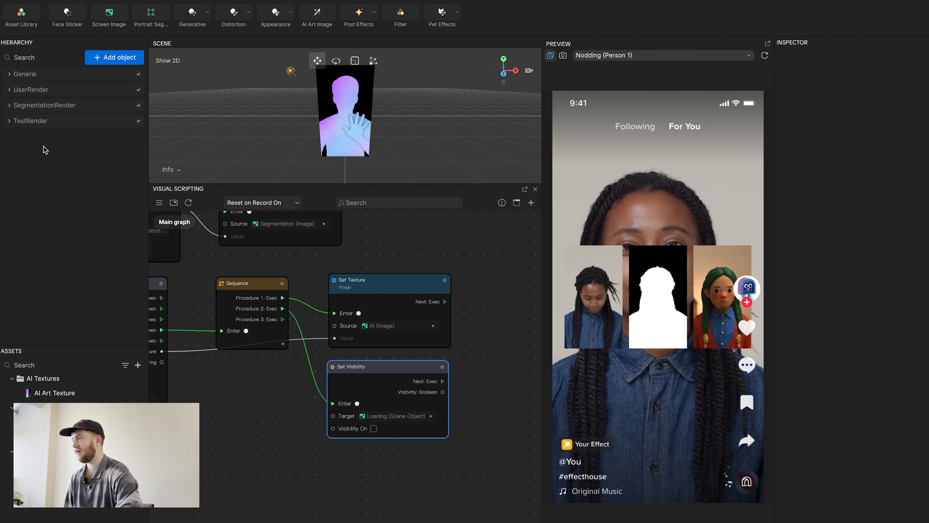
click(63, 123)
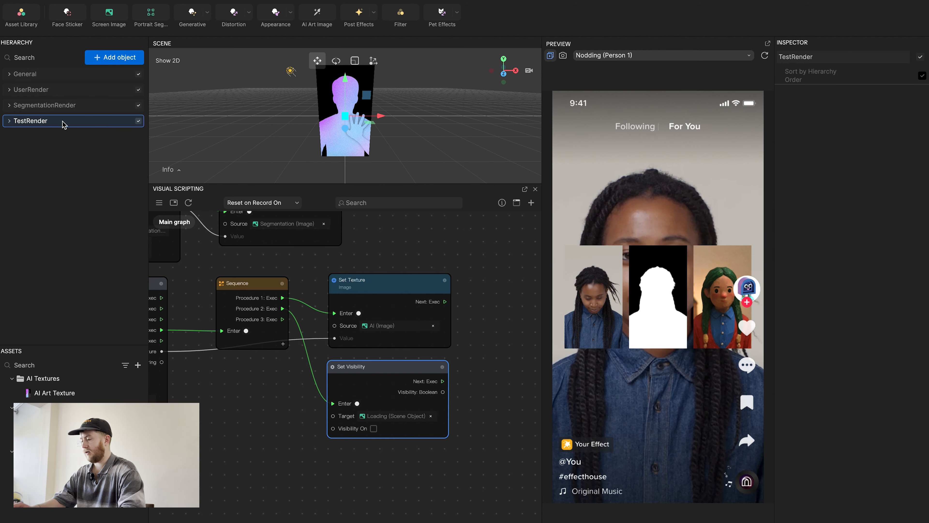
key(super+d)
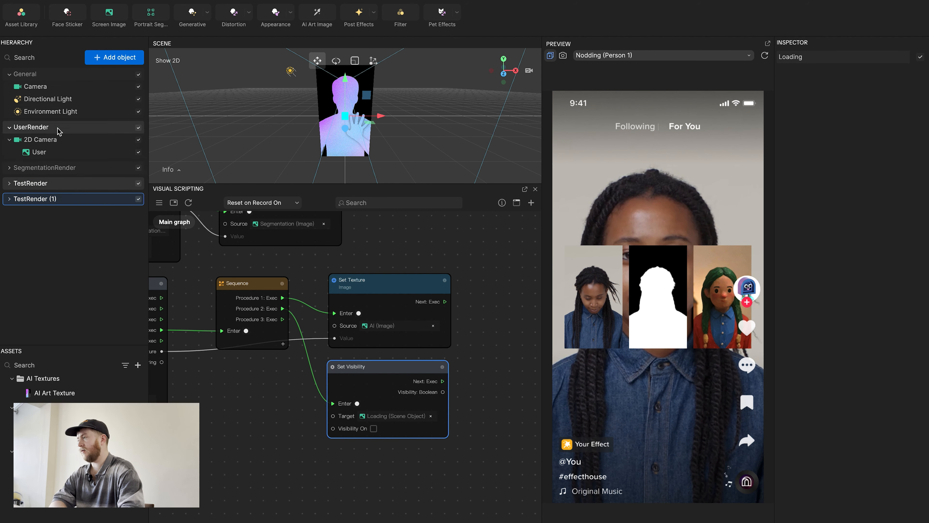
click(10, 75)
click(10, 90)
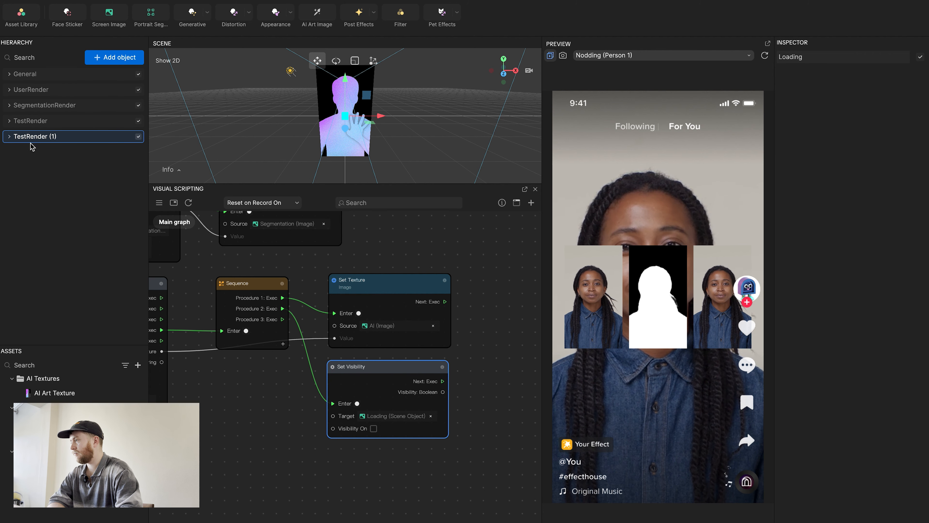
Rename the duplicated TestRender group as FinalUserRender.
click(39, 142)
click(43, 141)
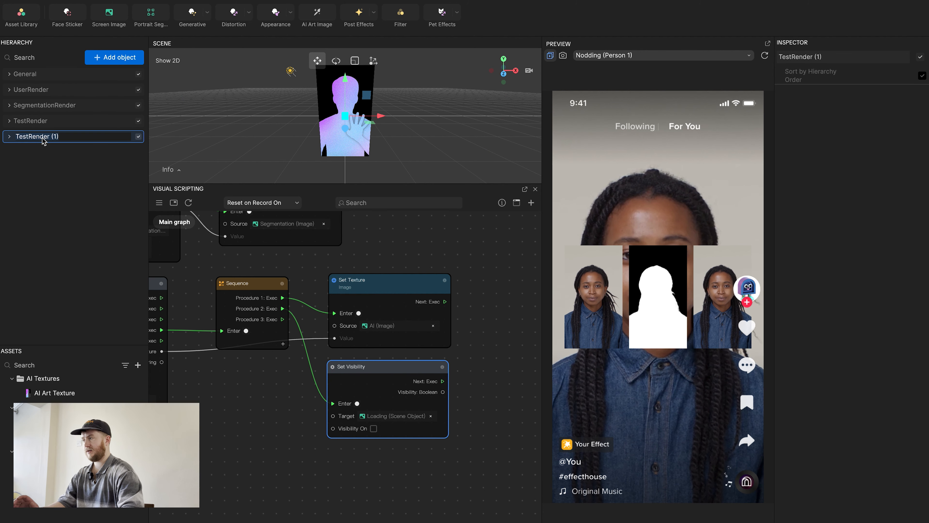
text(FinalU)
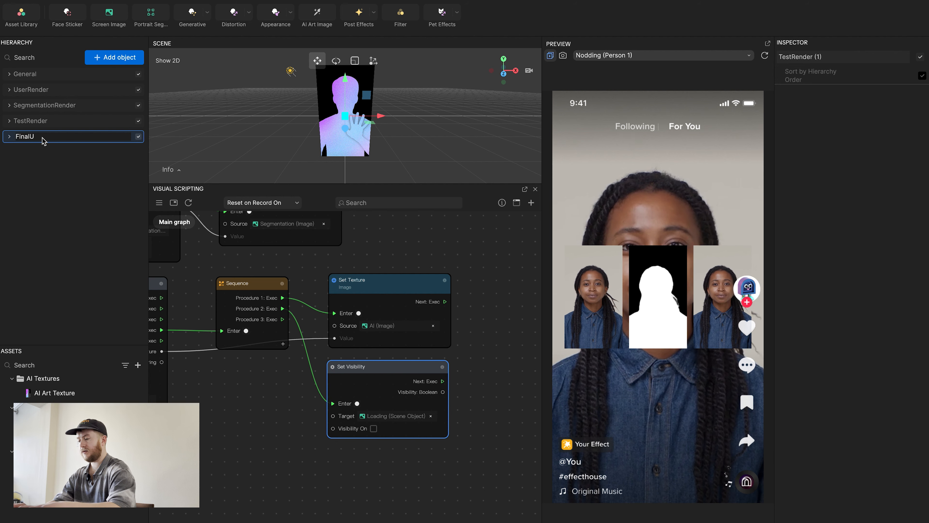
text(serRender)
key(Return)
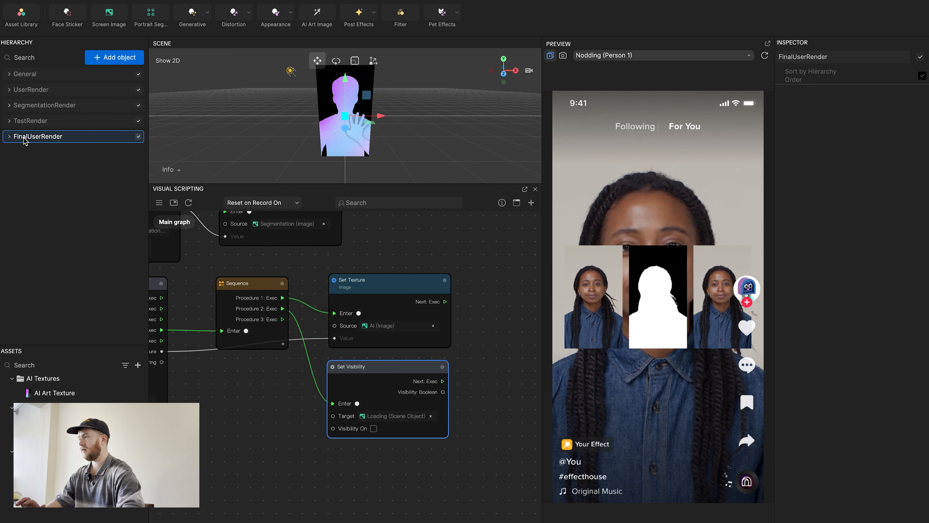
Delete the Segmentation, AI and Loading images from the FinalUserRender group.
click(9, 137)
click(51, 174)
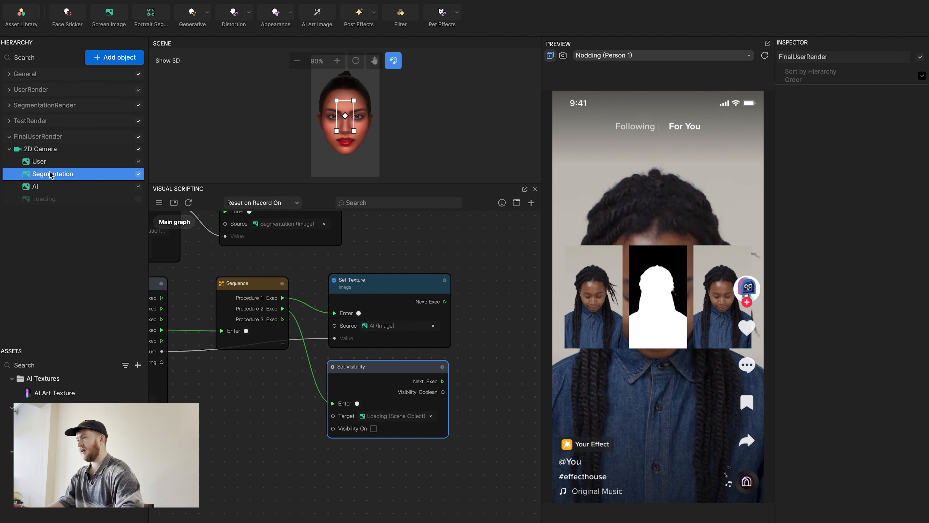
shift+click(45, 200)
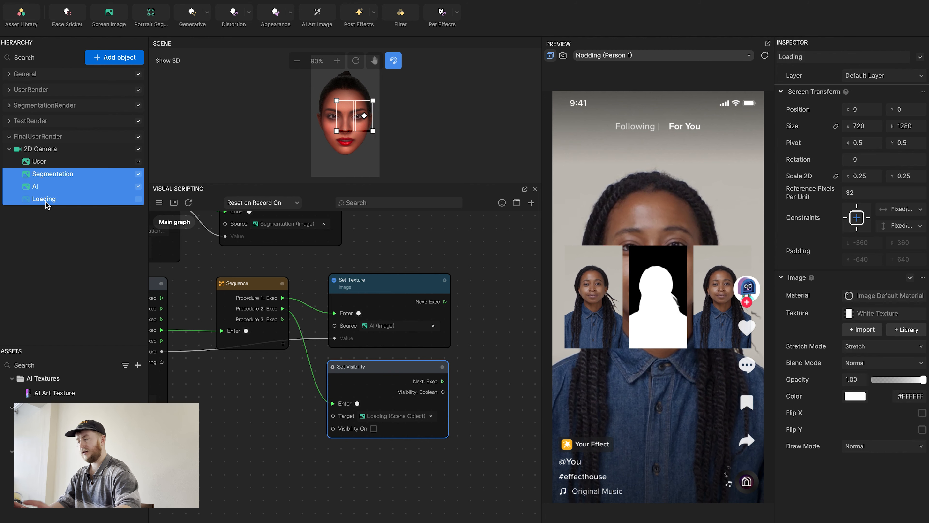
key(Delete)
Set the X position of FinalUserRender's User image to 0.
click(44, 163)
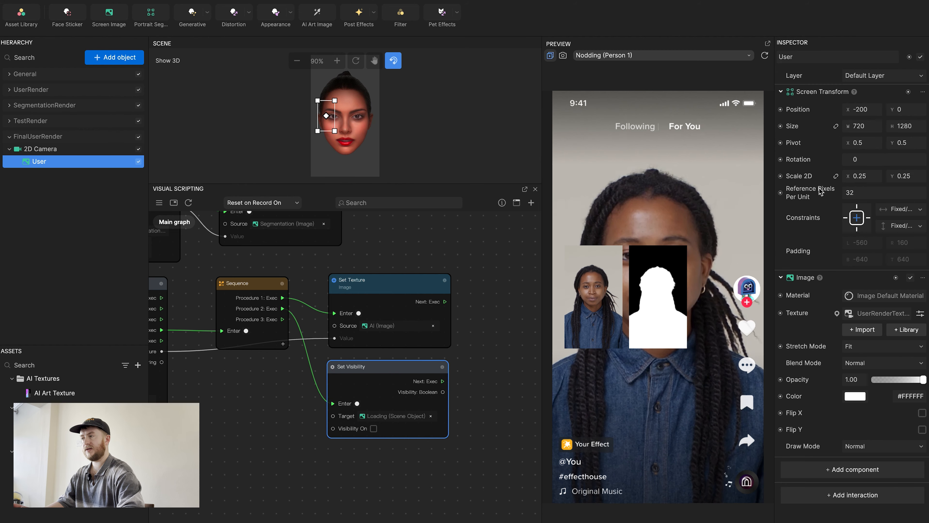
click(838, 111)
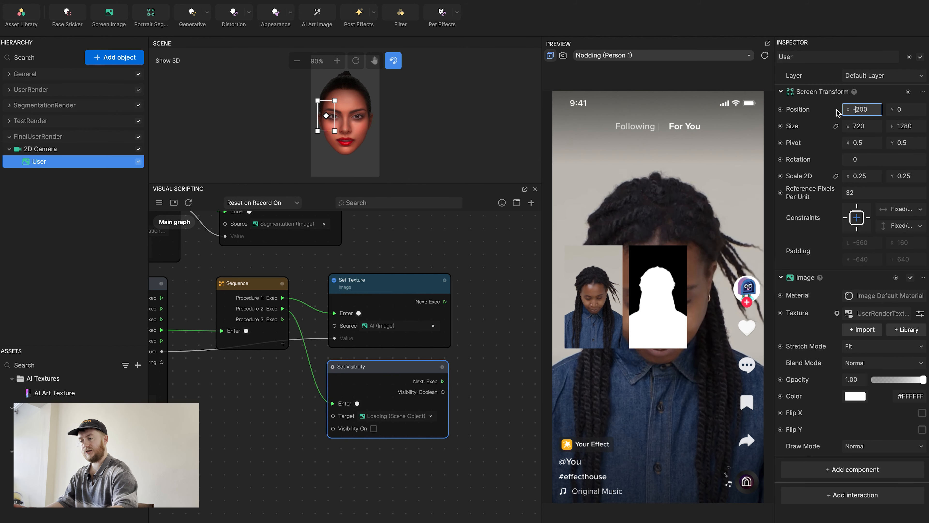
key(ctrl+a)
text(0)
key(Tab)
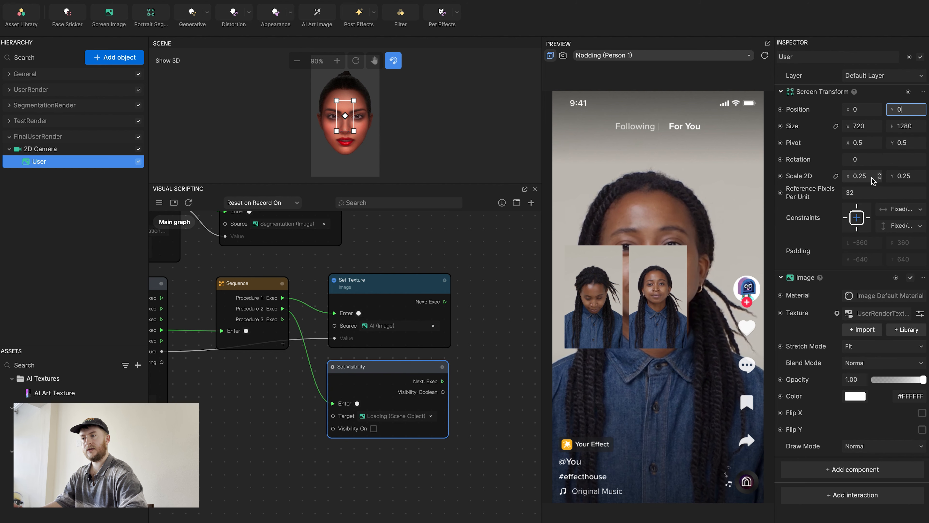
Set the 2D scale of FinalUserRender's User image to 1 in both X and Y.
click(840, 176)
key(ctrl+a)
text(1)
key(Tab)
key(BackSpace)
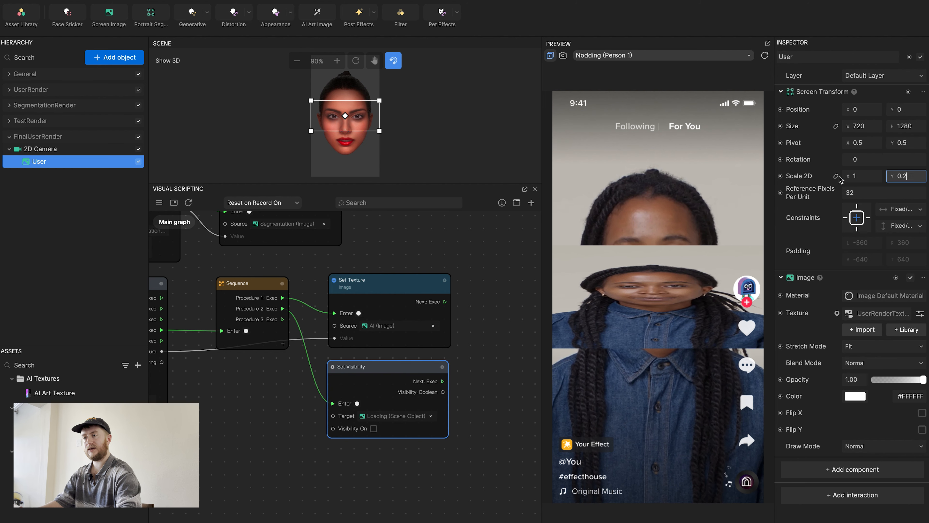
text(1)
key(Return)
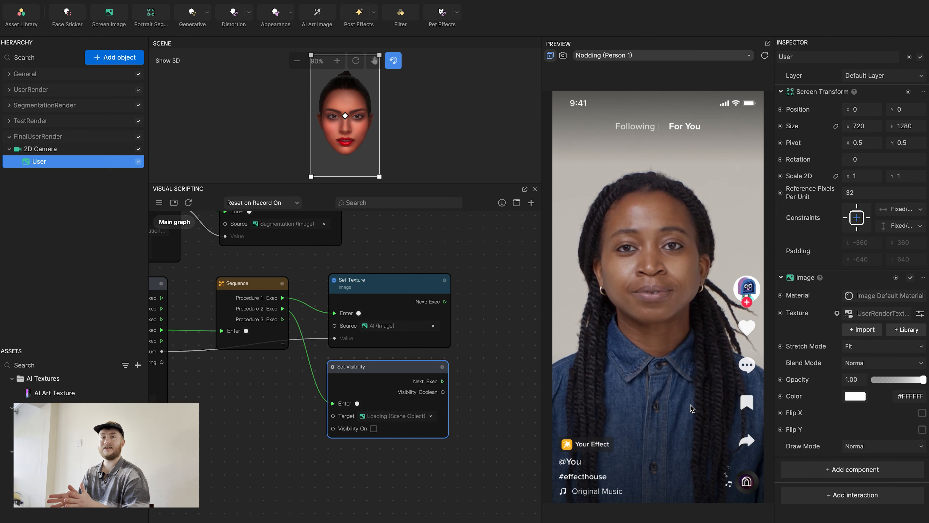
Add a Set Texture node for FinalUserRender's User image, chained after the existing User Set Texture, and connect the user Snapshot Texture to its Value.
scroll(261, 461, down, 2)
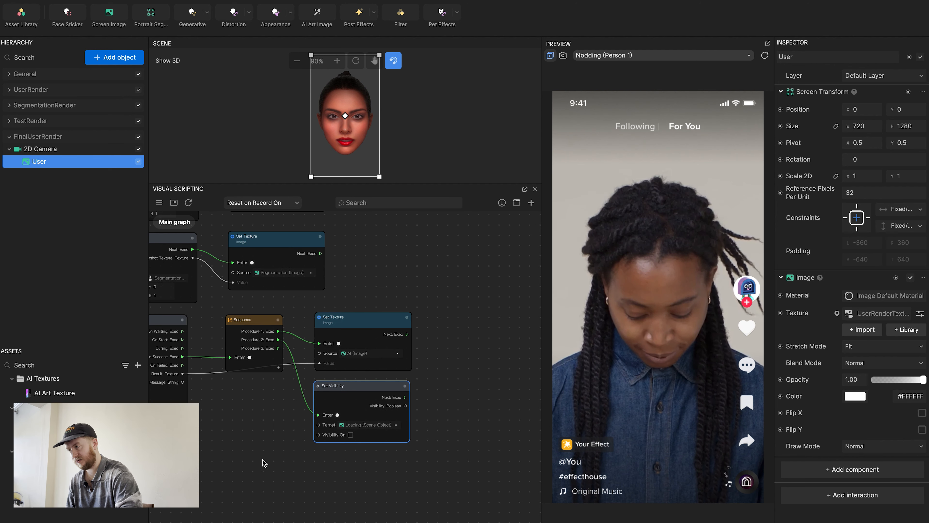
middle_drag(255, 454, 380, 517)
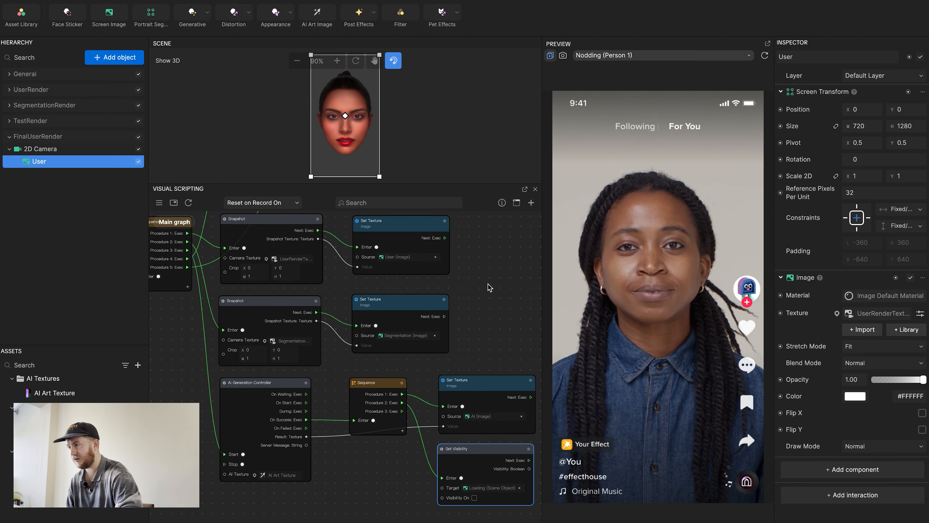
middle_drag(488, 285, 468, 399)
scroll(405, 375, up, 2)
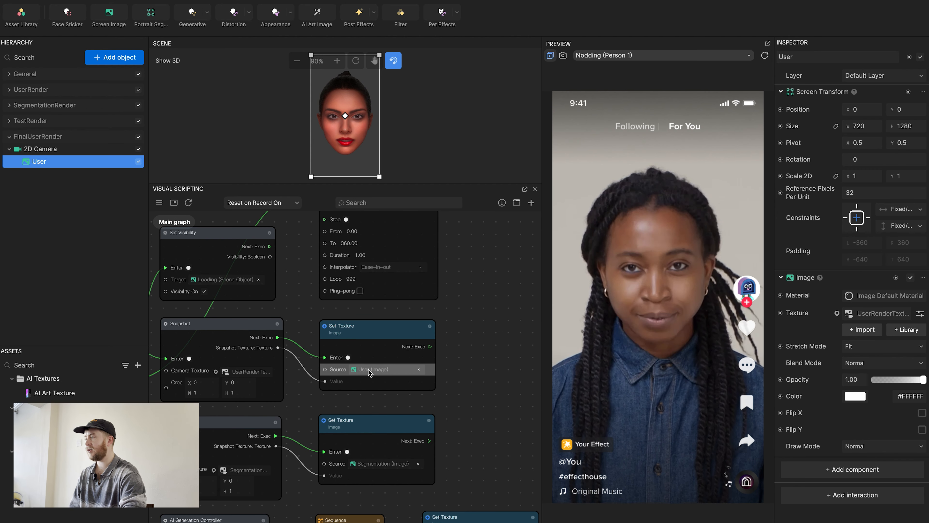
click(780, 313)
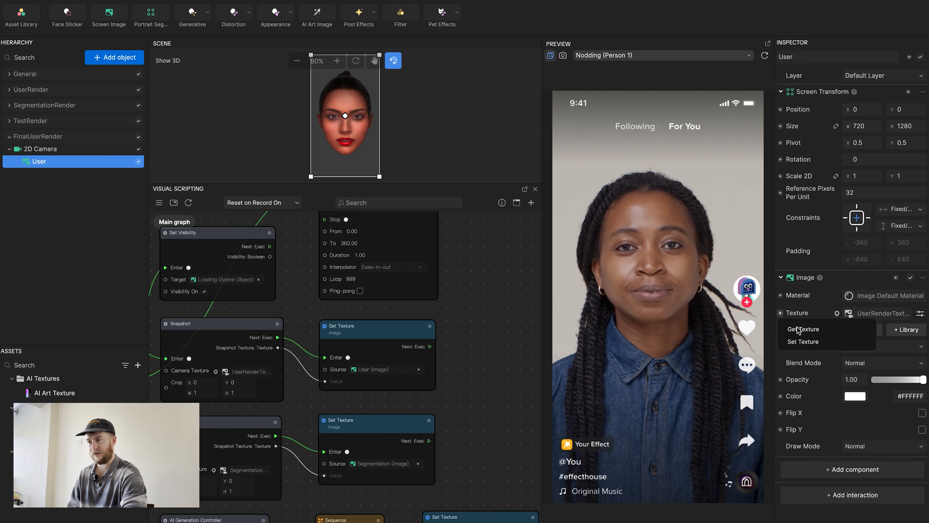
drag(803, 342, 487, 324)
drag(430, 346, 462, 357)
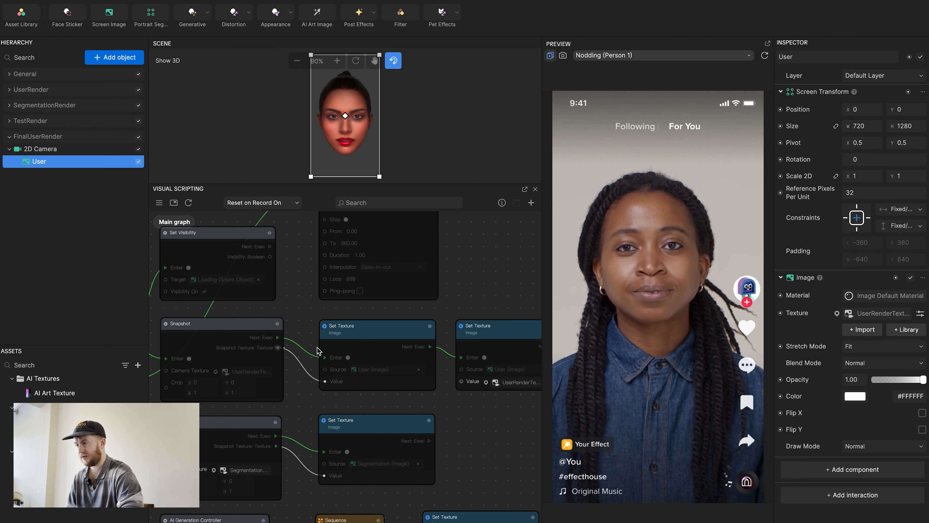
drag(278, 347, 461, 381)
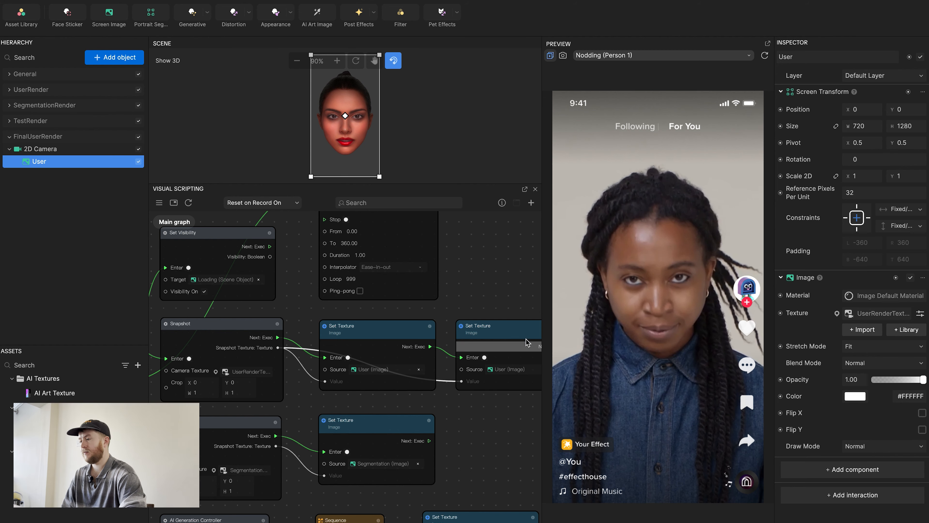
Duplicate the FinalUserRender group.
click(42, 216)
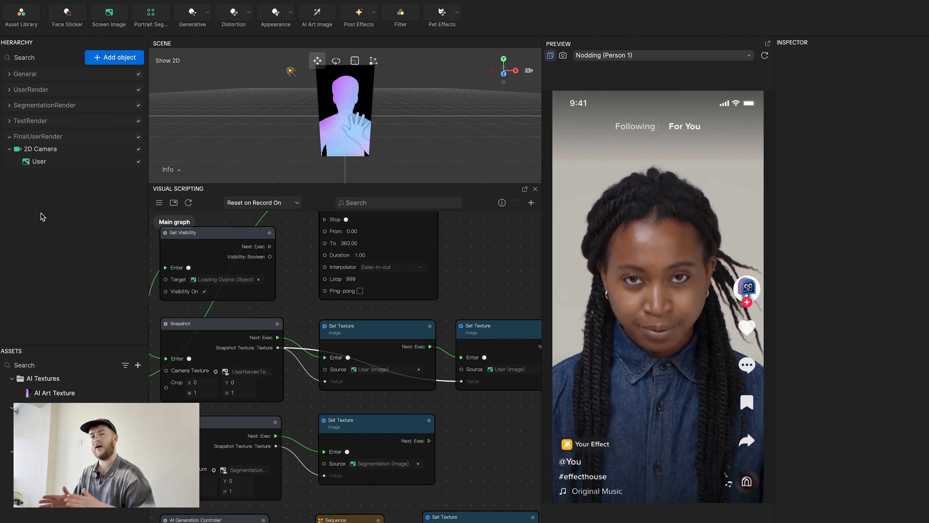
click(56, 141)
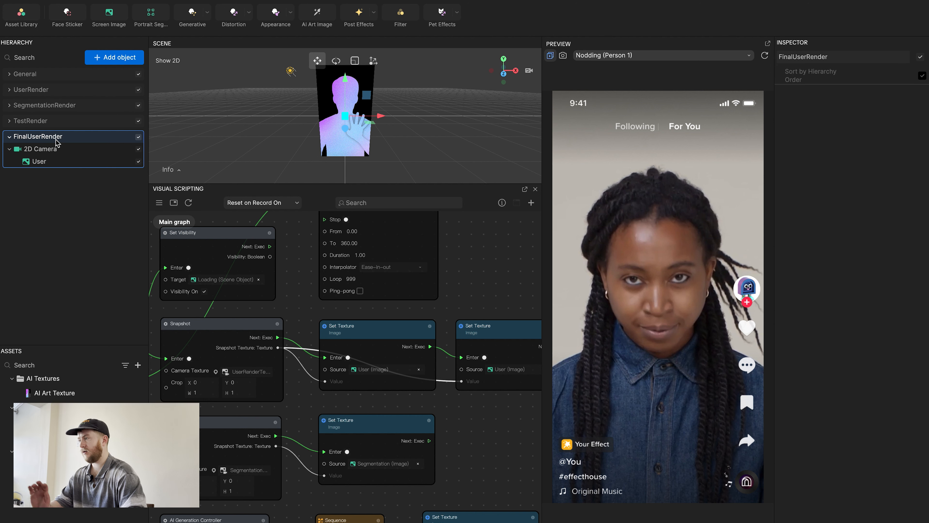
key(ctrl+d)
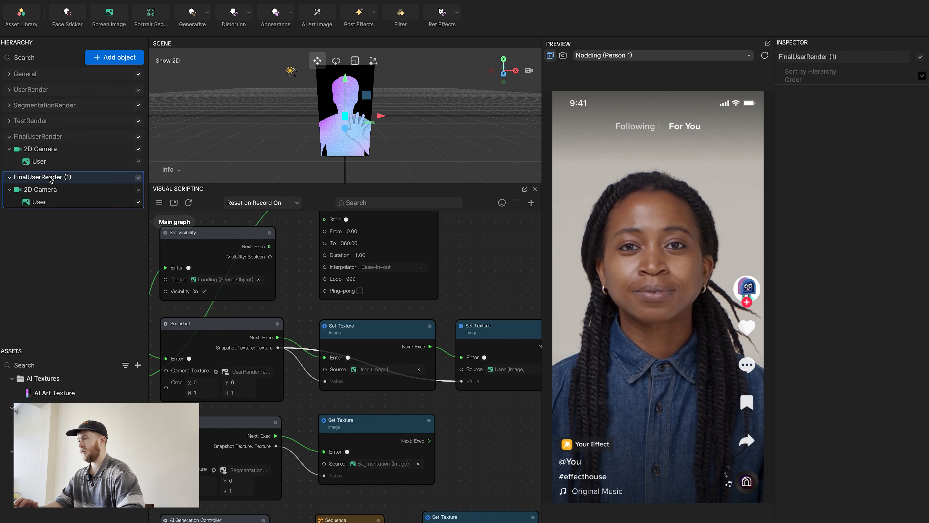
Rename the duplicated FinalUserRender group as FinalAIRender.
double_click(50, 179)
key(BackSpace)
key(BackSpace)
key(BackSpace)
key(BackSpace)
key(BackSpace)
key(BackSpace)
key(BackSpace)
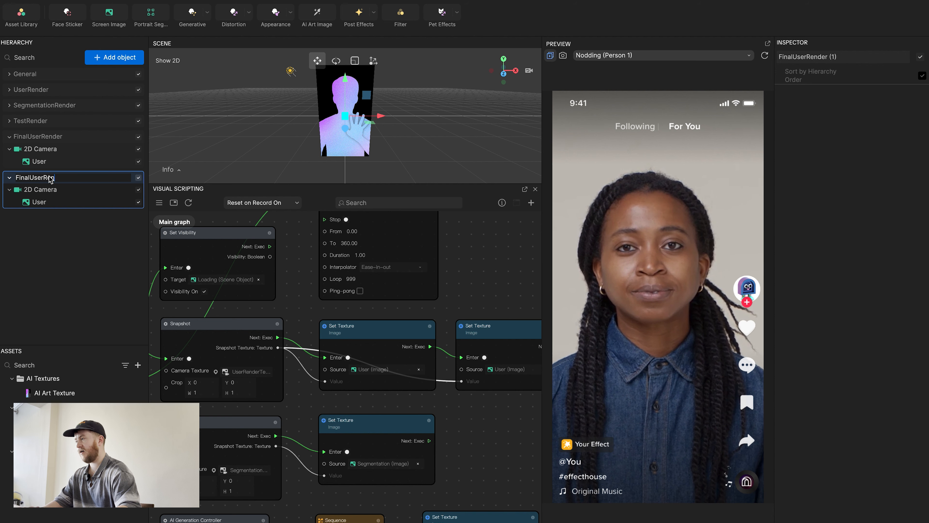
key(BackSpace)
key(BackSpace)
key(BackSpace)
key(BackSpace)
key(BackSpace)
key(BackSpace)
key(BackSpace)
text(A)
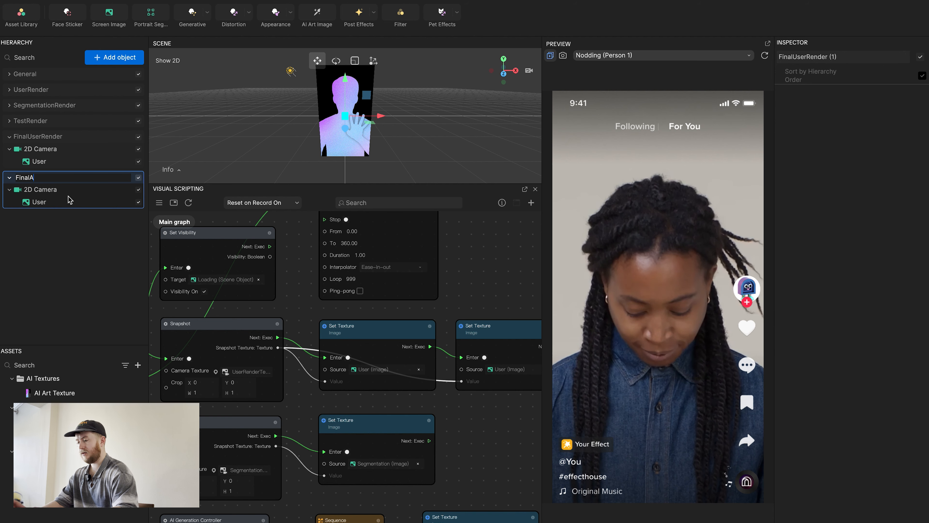
text(IRender)
key(Return)
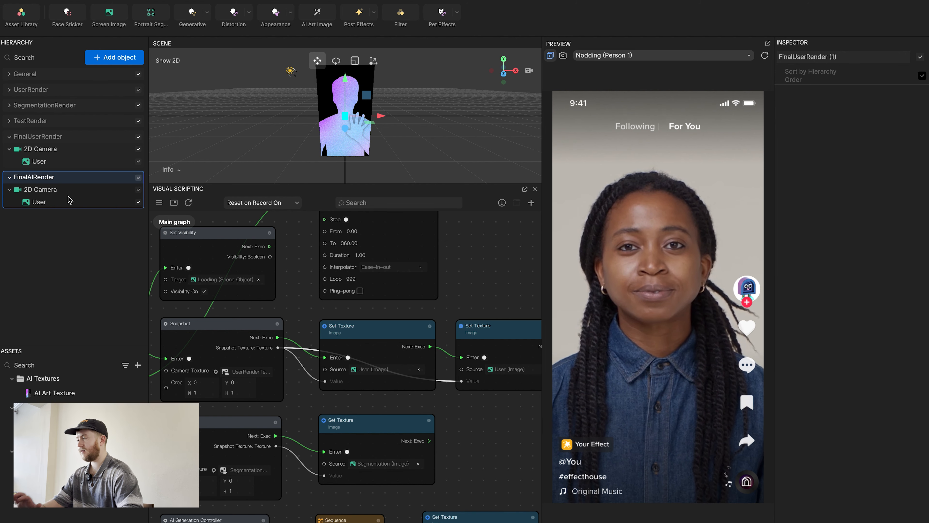
Turn off the visibility of FinalAIRender's User image and rename the image AI.
click(139, 203)
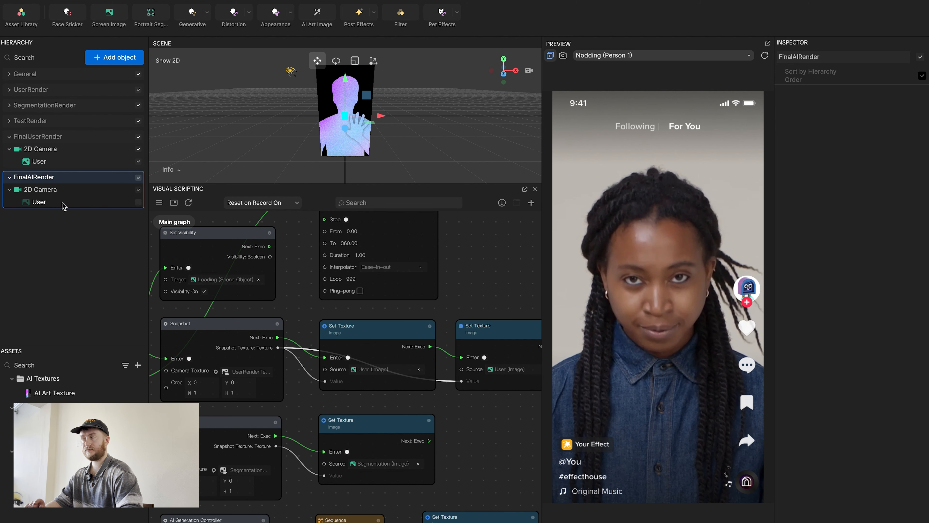
click(42, 203)
click(44, 203)
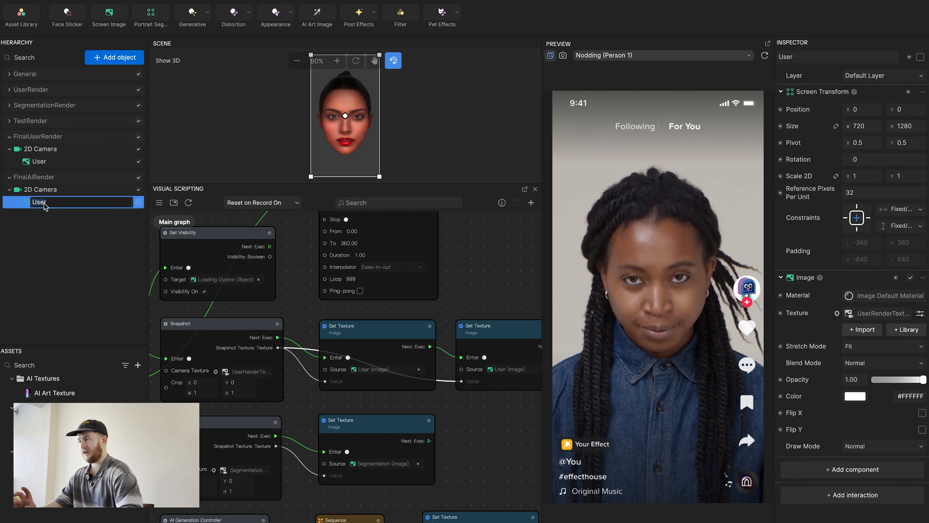
key(Return)
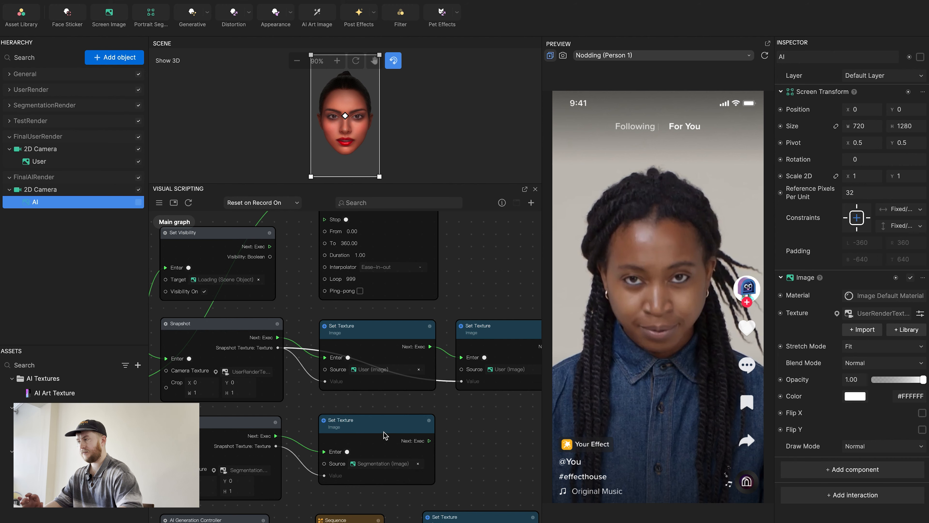
Add a Set Texture node for FinalAIRender's AI image, chained after the existing AI Set Texture, and connect the AI controller's Result Texture to its Value.
scroll(409, 437, down, 3)
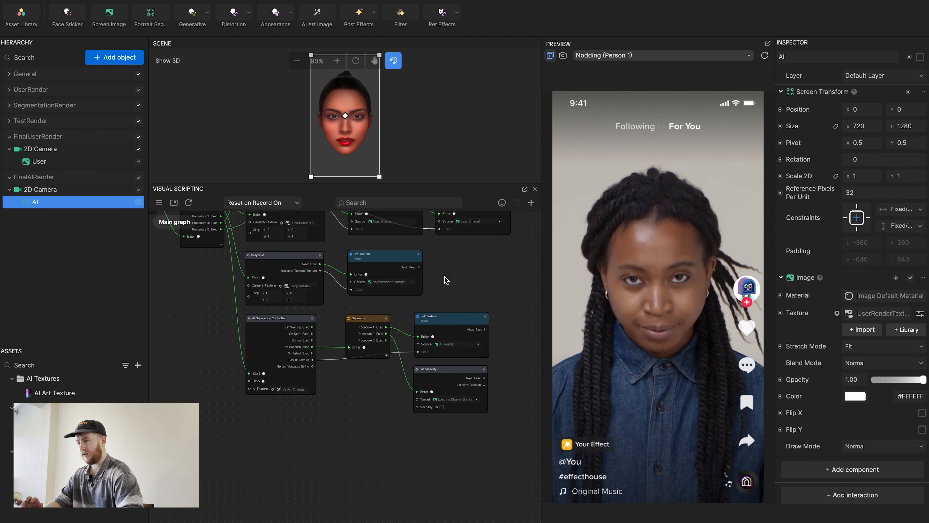
scroll(475, 279, up, 3)
middle_drag(476, 280, 355, 271)
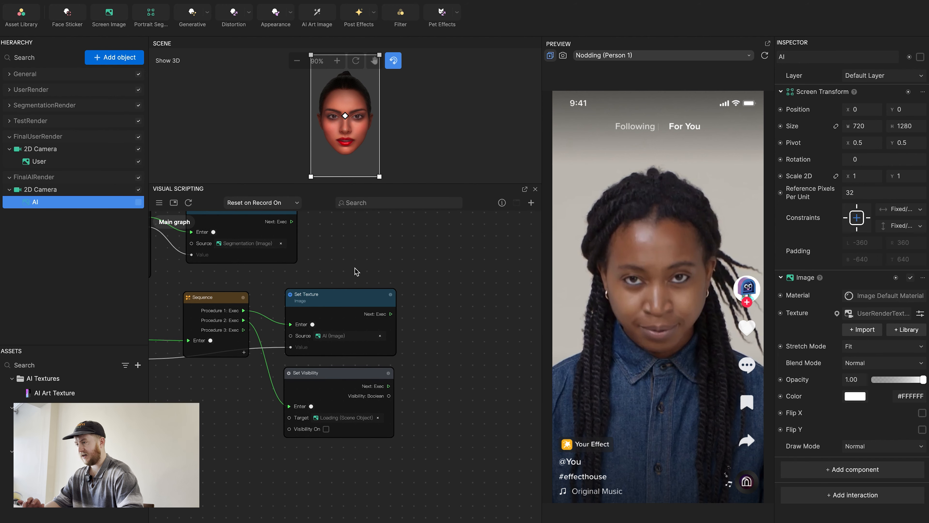
click(782, 312)
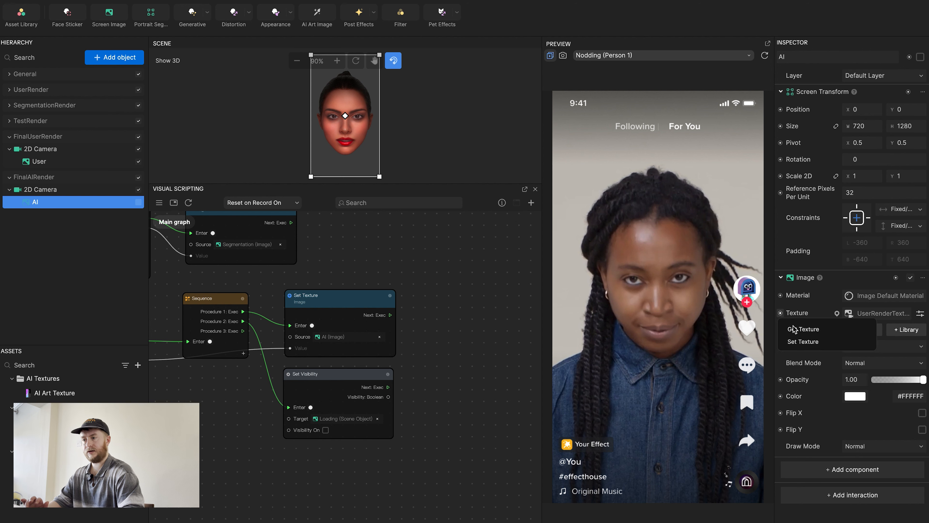
click(802, 342)
drag(397, 395, 464, 305)
drag(390, 315, 418, 325)
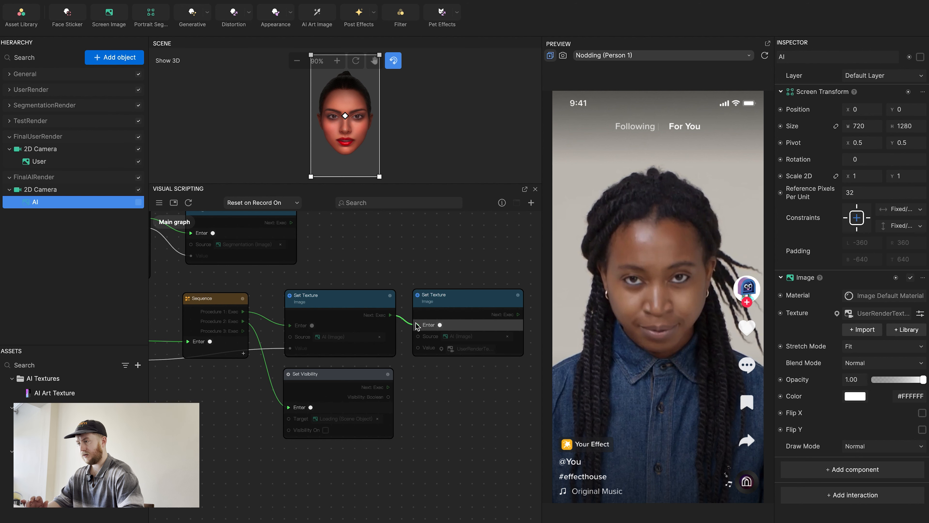
middle_drag(203, 456, 244, 456)
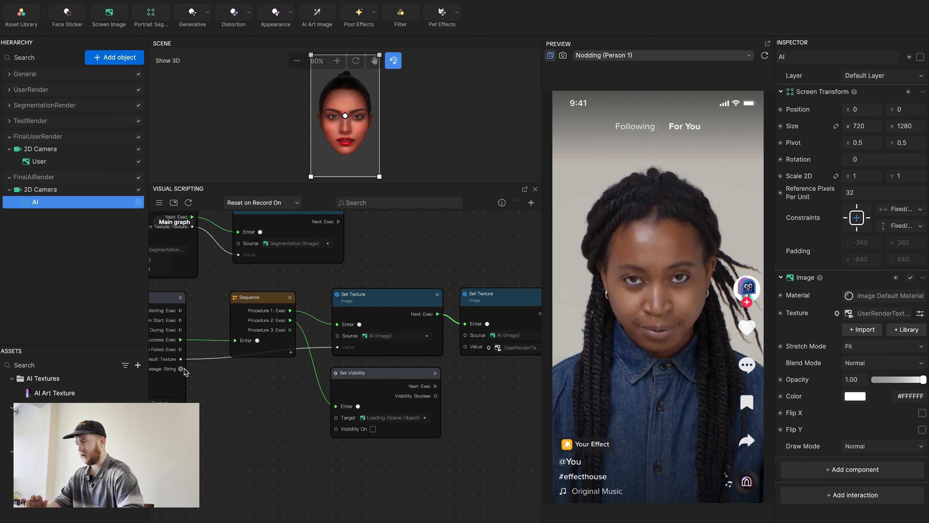
drag(180, 359, 467, 348)
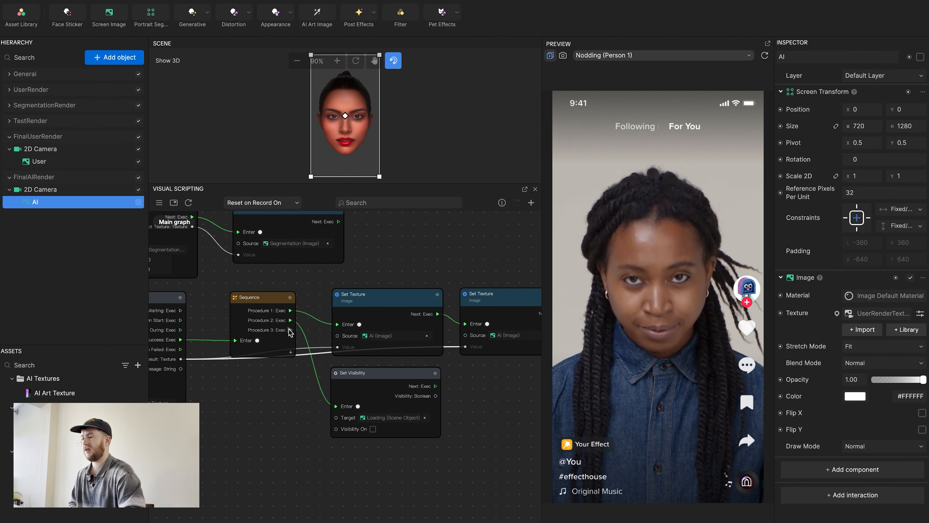
Add a Set Visibility node on the Sequence's Procedure 3, targeting FinalAIRender's AI image with Visibility On enabled.
drag(290, 330, 342, 474)
text(set)
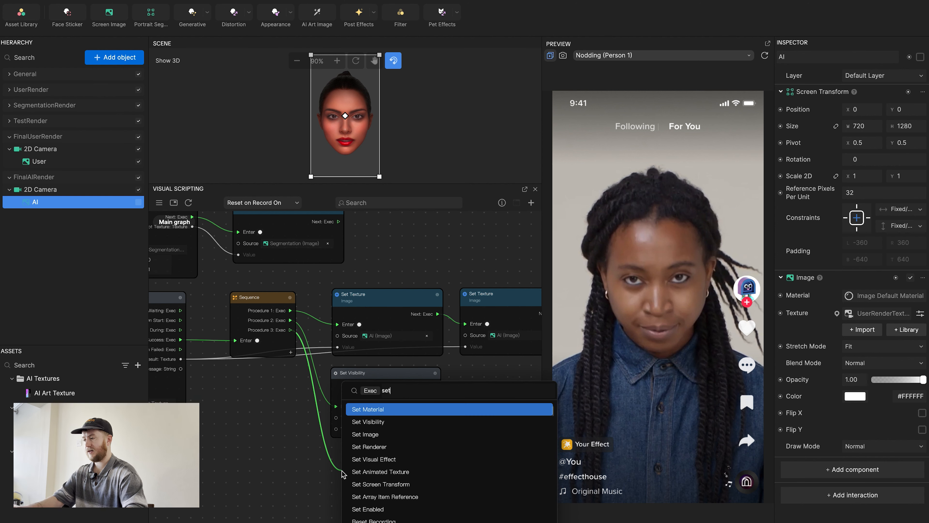
key(Down)
key(Return)
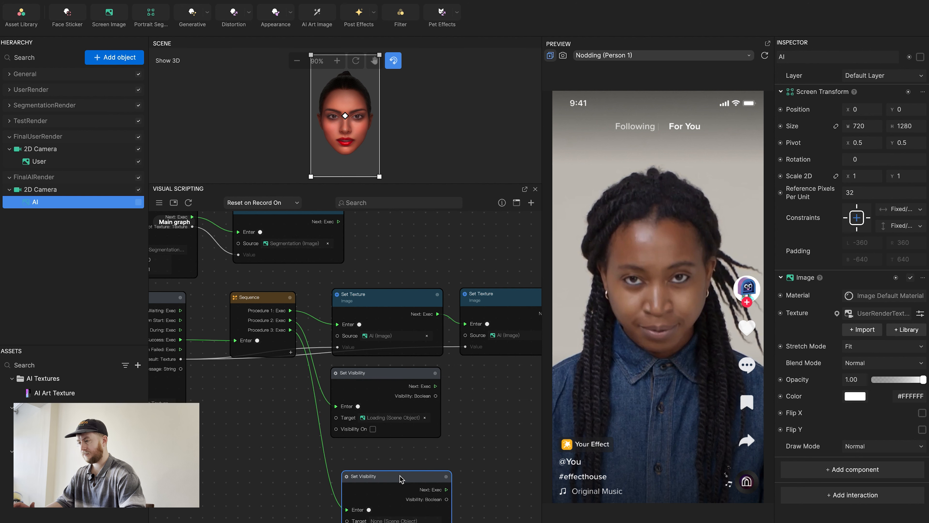
drag(400, 479, 388, 455)
click(388, 496)
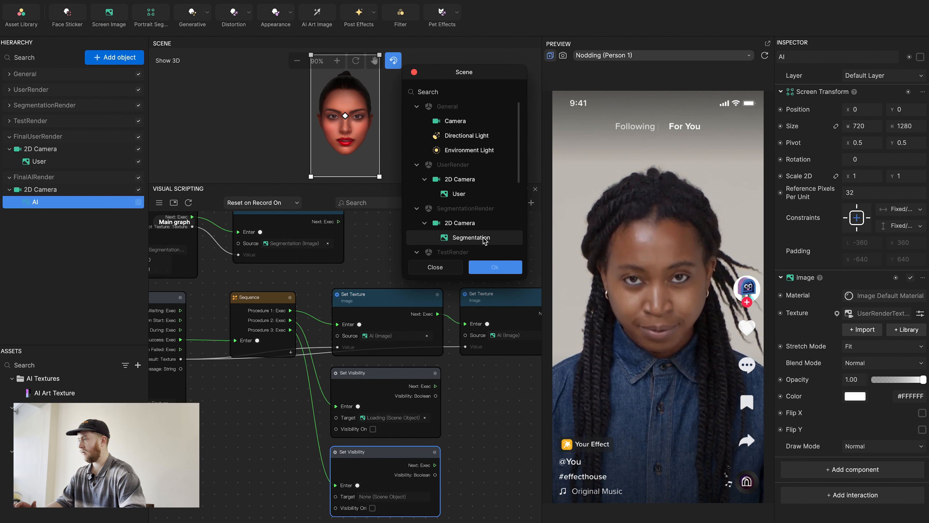
scroll(468, 212, down, 3)
double_click(455, 252)
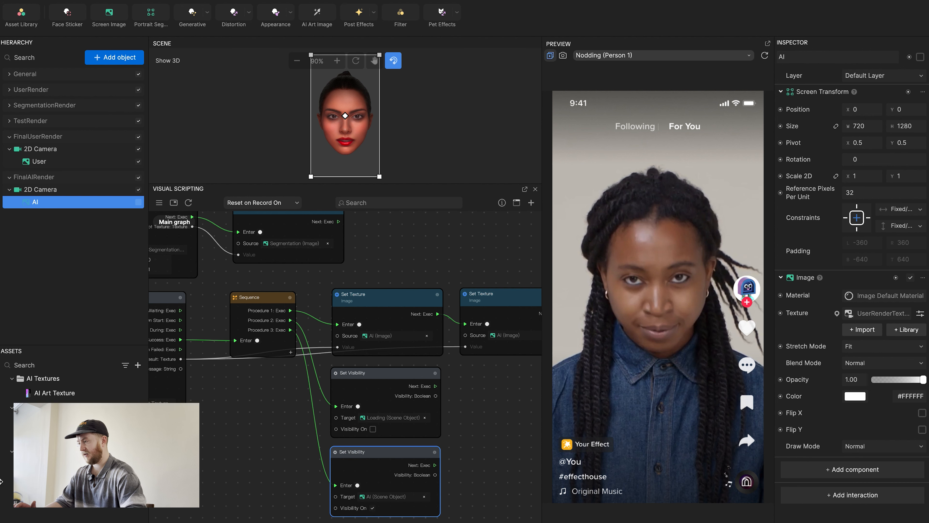
Set the AI Art Texture's transition duration to 0 and reset the preview.
click(57, 394)
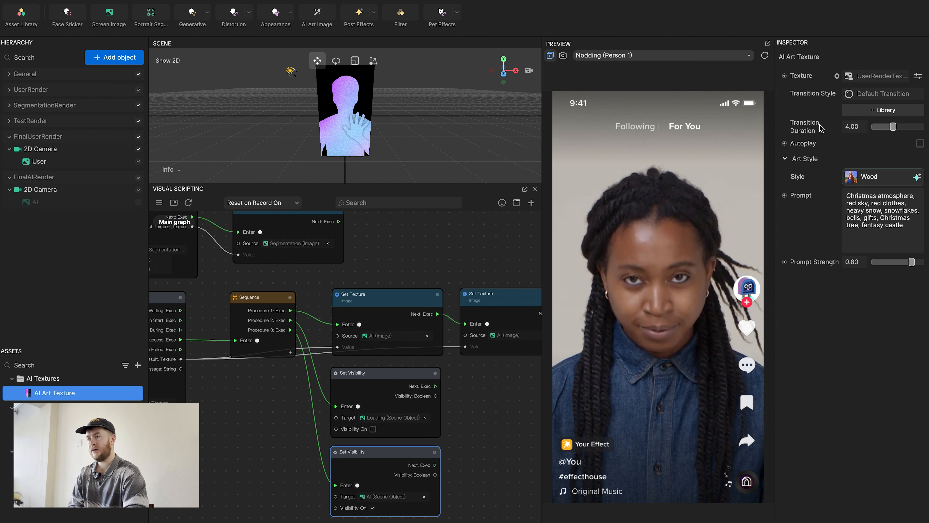
drag(892, 131, 857, 127)
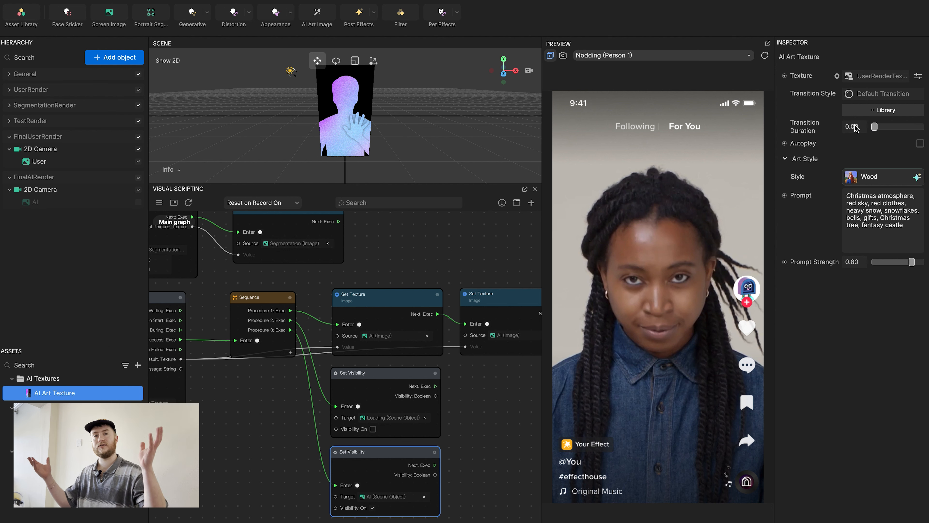
click(764, 56)
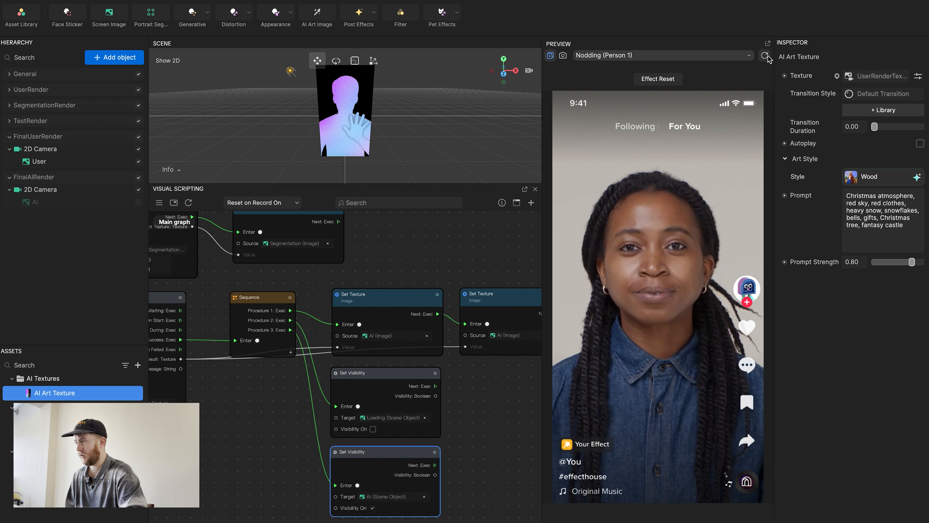
Move the Loading image from TestRender into FinalAIRender's 2D Camera, below AI, and set its X position to 0.
scroll(483, 407, down, 2)
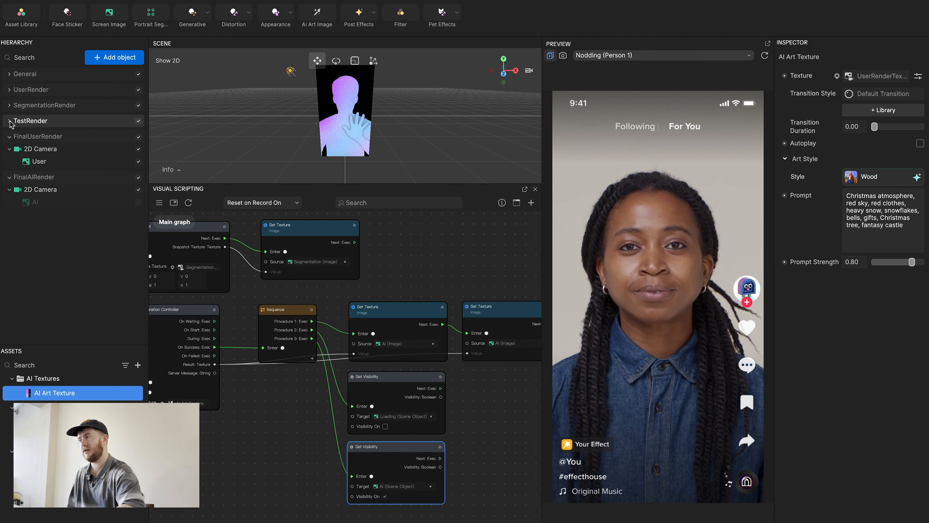
click(10, 121)
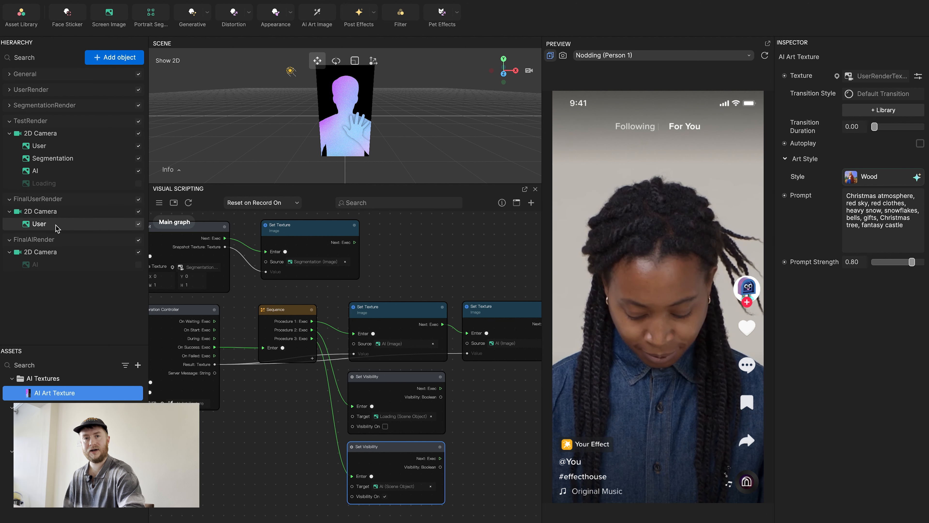
drag(41, 183, 45, 273)
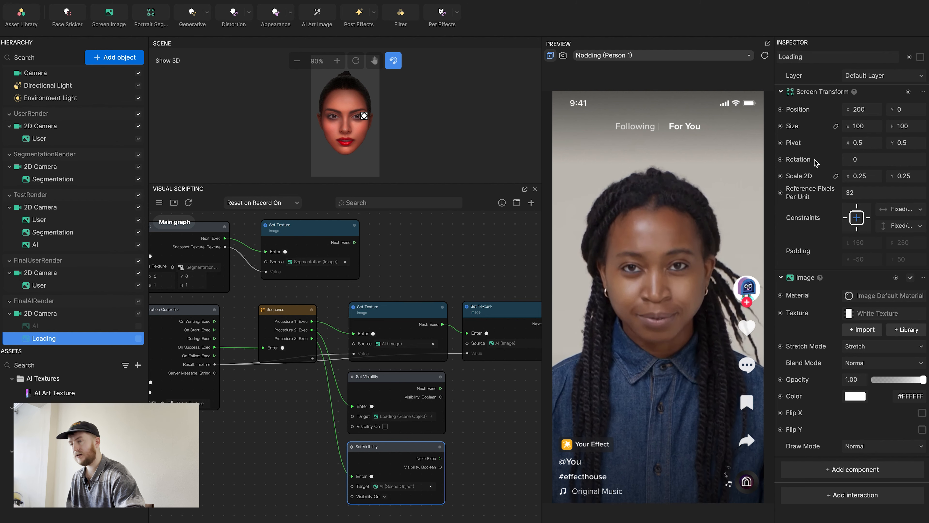
click(850, 109)
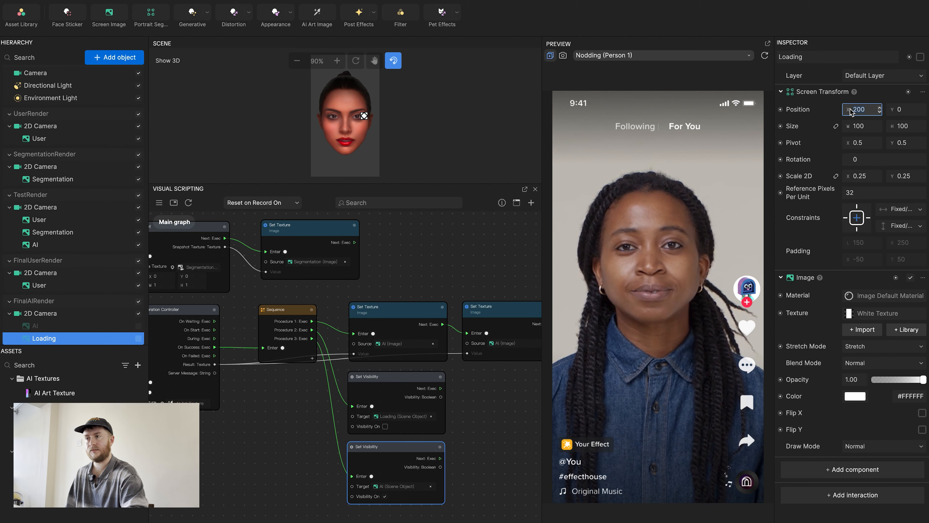
text(0)
key(Return)
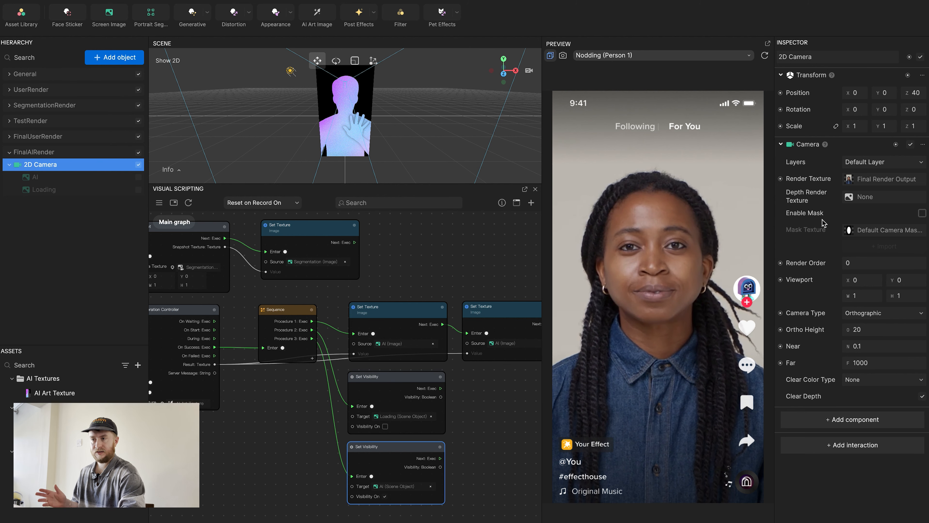
Enable the mask on FinalAIRender's 2D Camera with SegmentationRenderTexture as the mask texture.
click(921, 213)
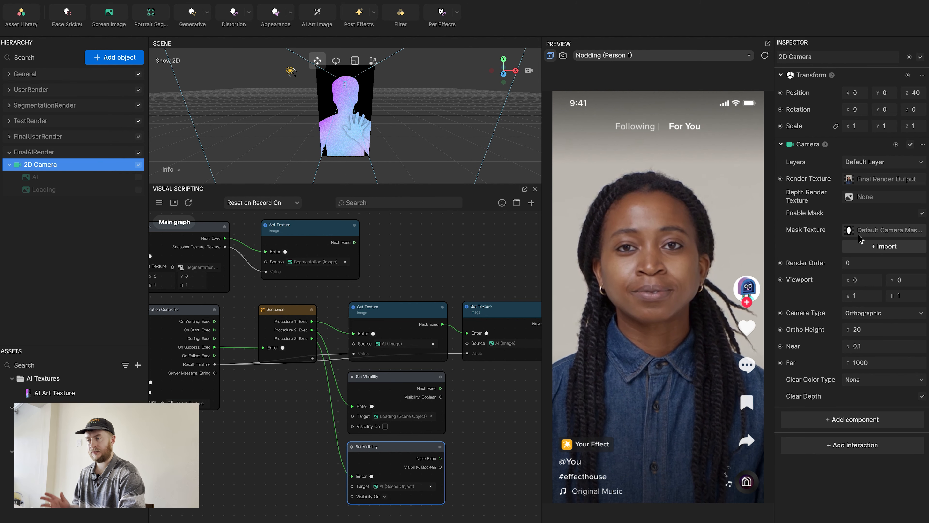
click(870, 230)
scroll(856, 384, down, 5)
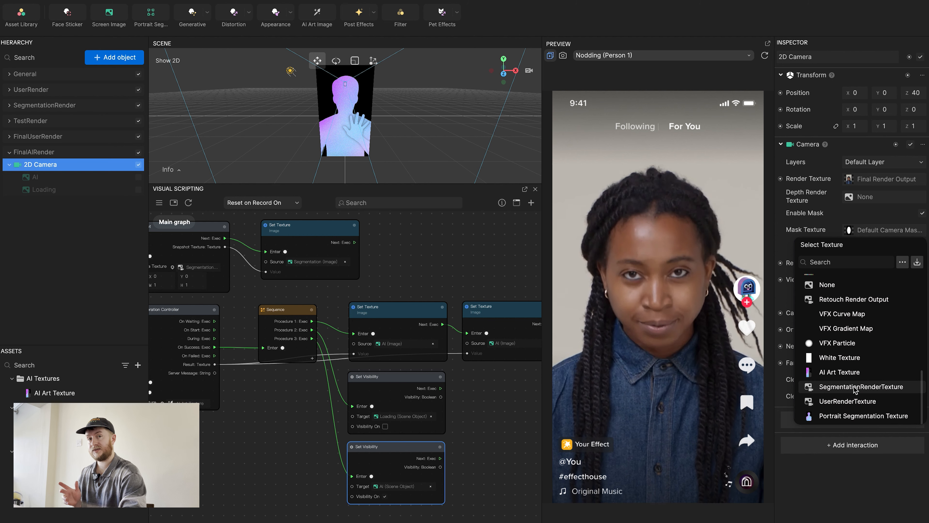
click(854, 387)
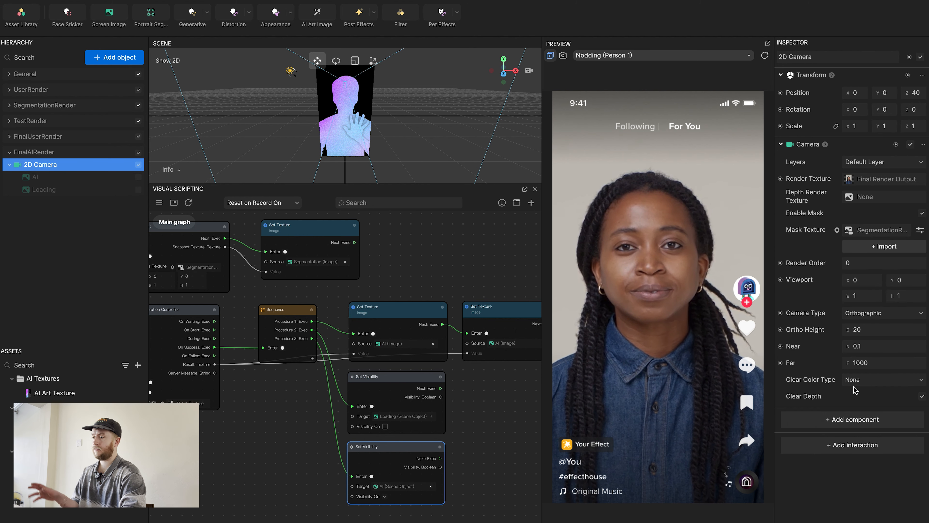
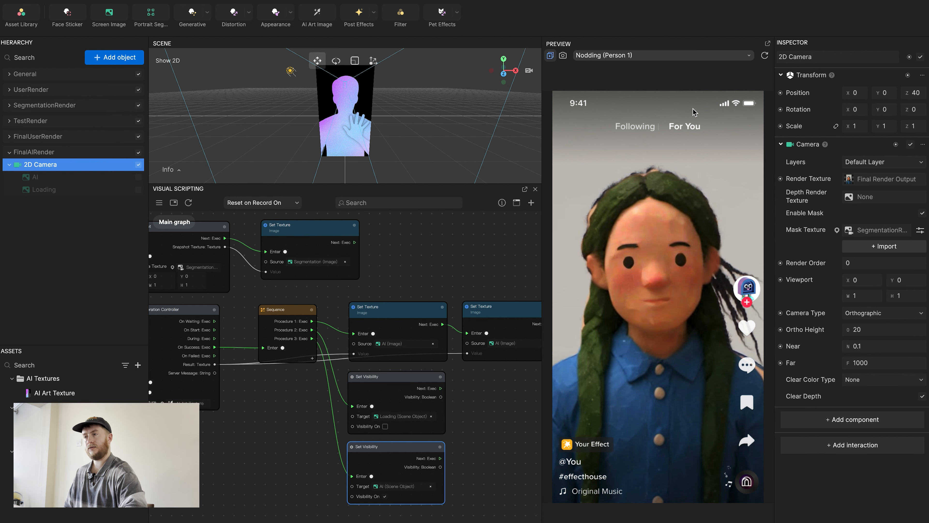
click(765, 56)
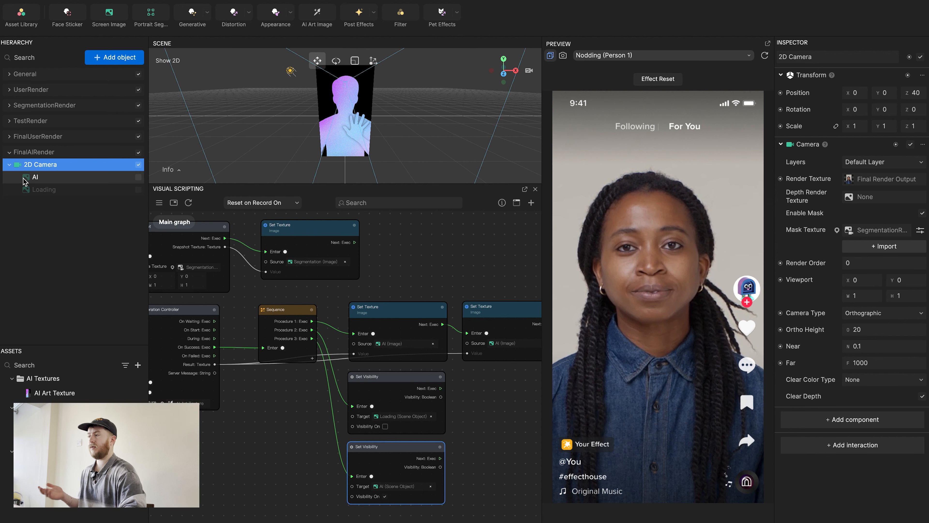
Duplicate the SegmentationRender group and rename the copy as SegmentationRenderFreeze.
click(9, 152)
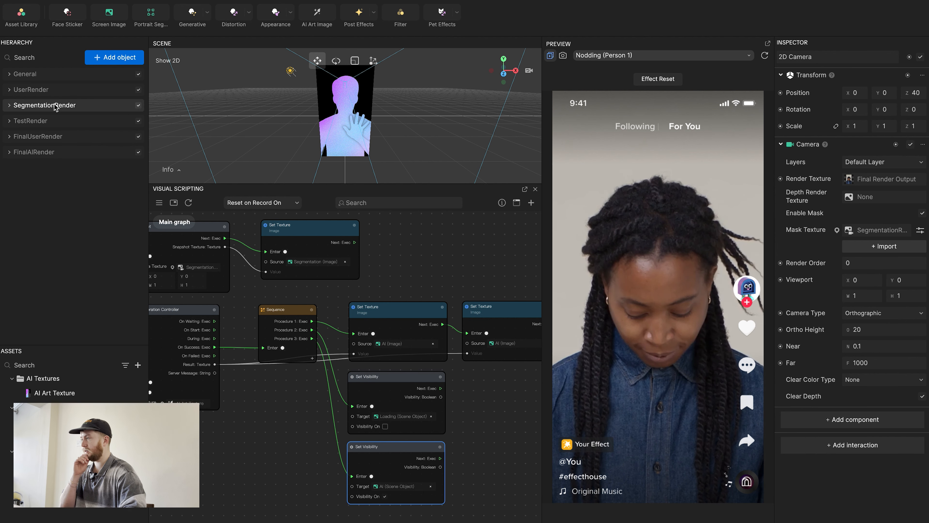
click(55, 106)
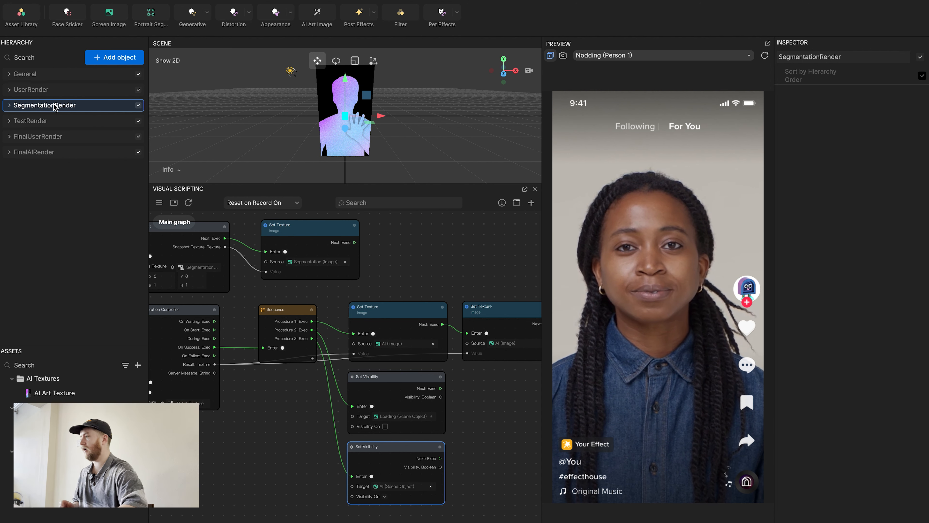
key(ctrl+d)
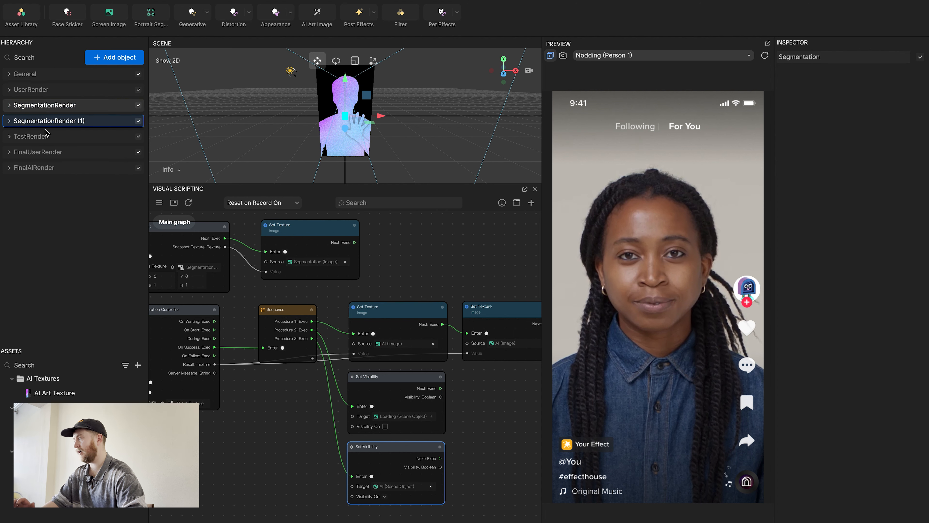
click(51, 125)
double_click(51, 121)
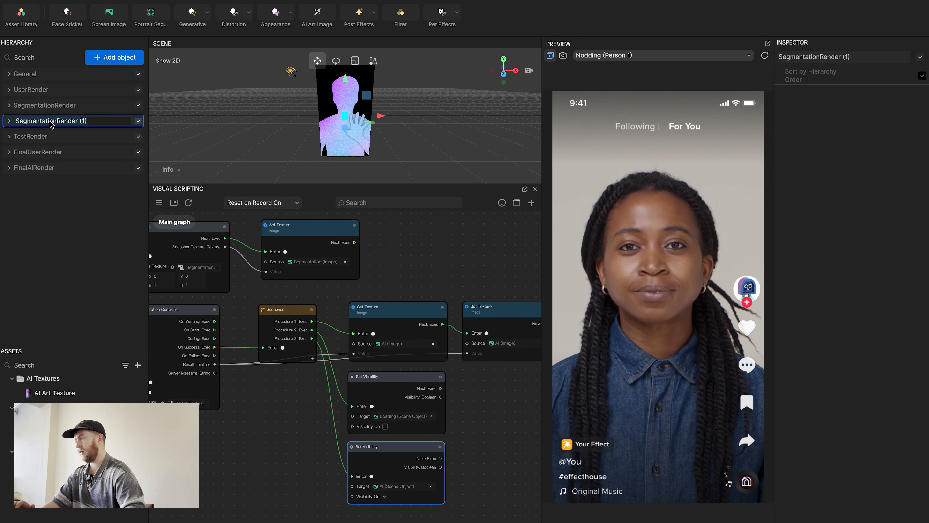
key(BackSpace)
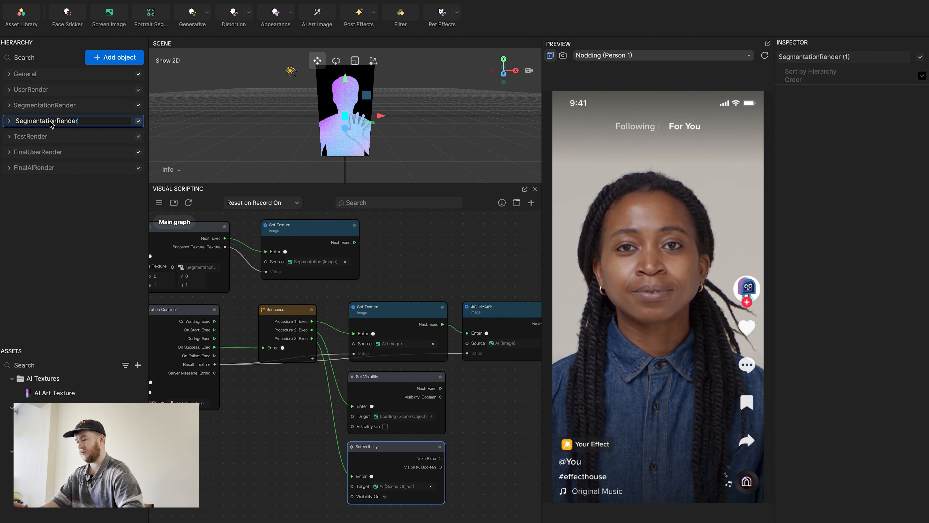
text(Freeze)
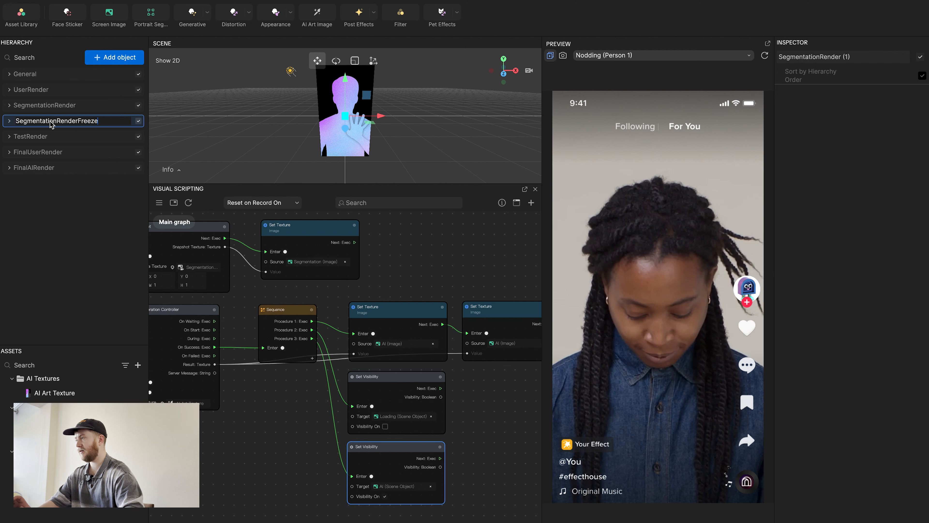
key(Return)
Rename the Segmentation image inside SegmentationRenderFreeze as SegmentationFreeze and set its texture to SegmentationRenderTexture.
click(10, 121)
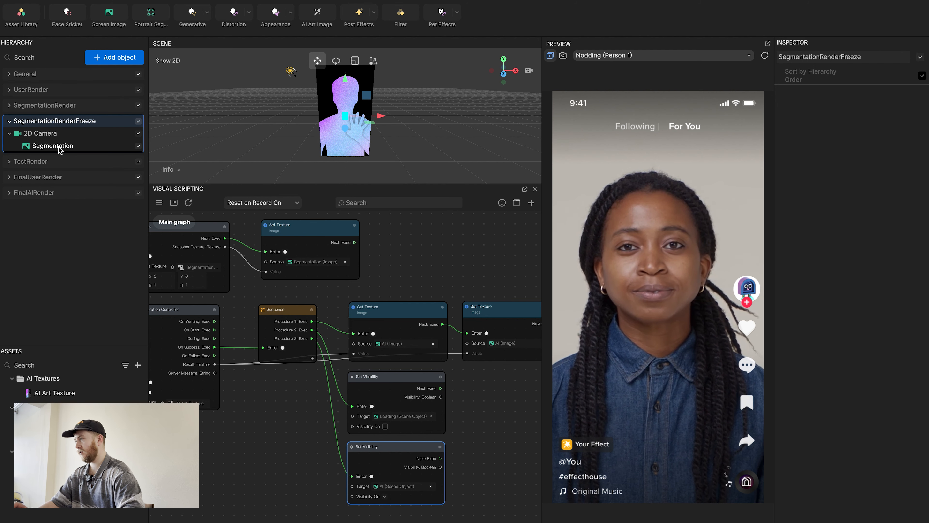
click(66, 146)
click(67, 146)
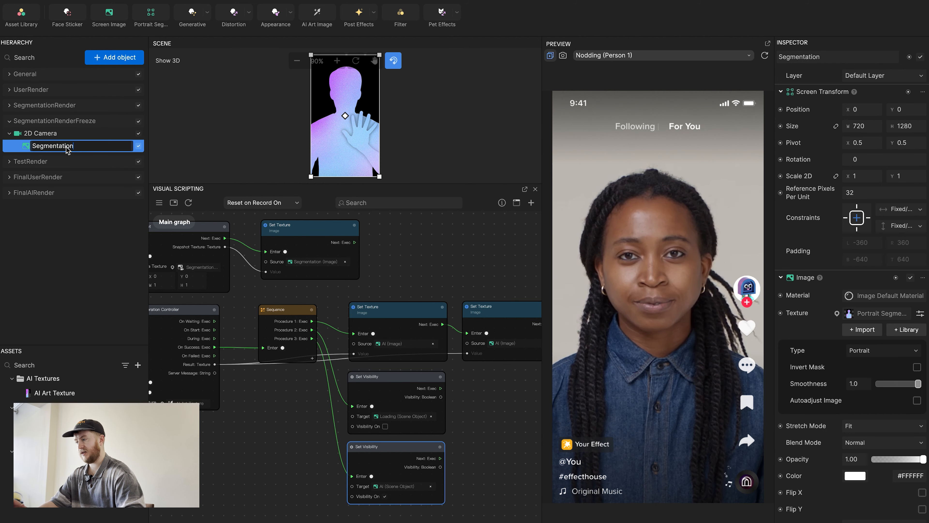
text(Freeze)
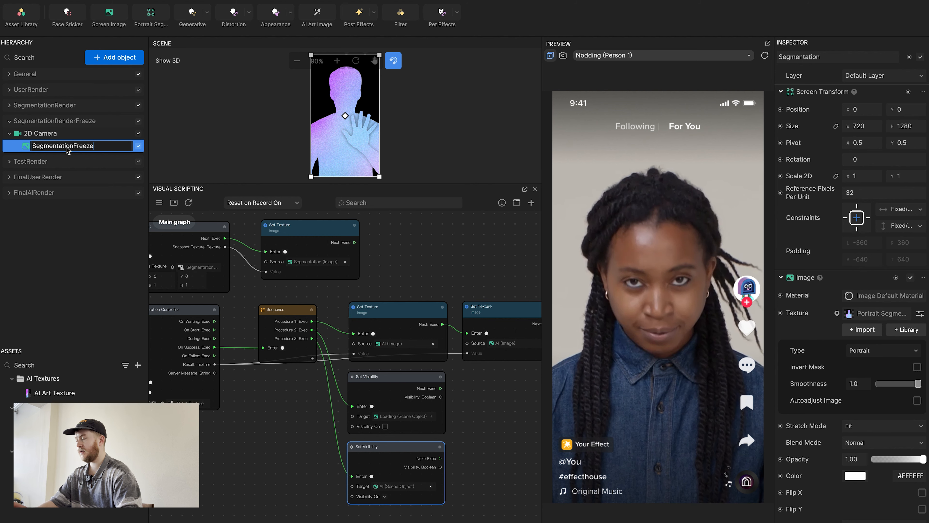
key(Return)
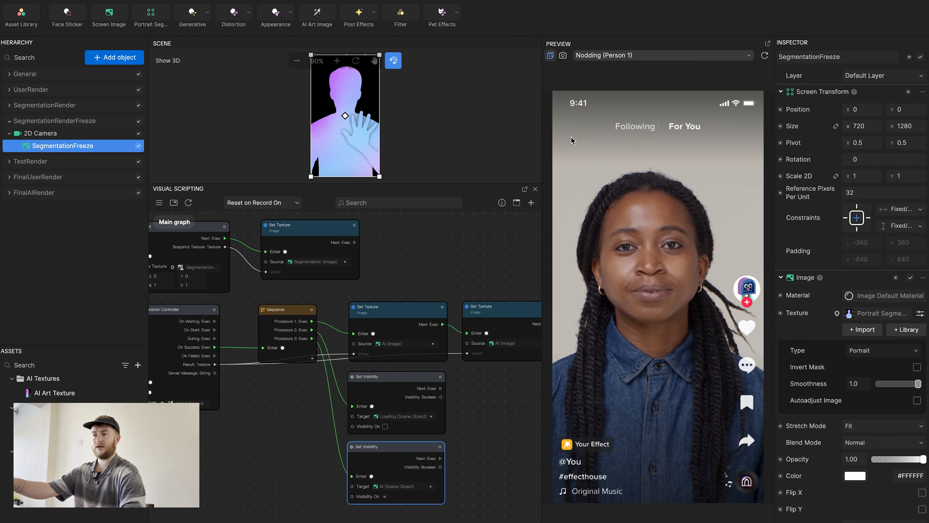
click(878, 313)
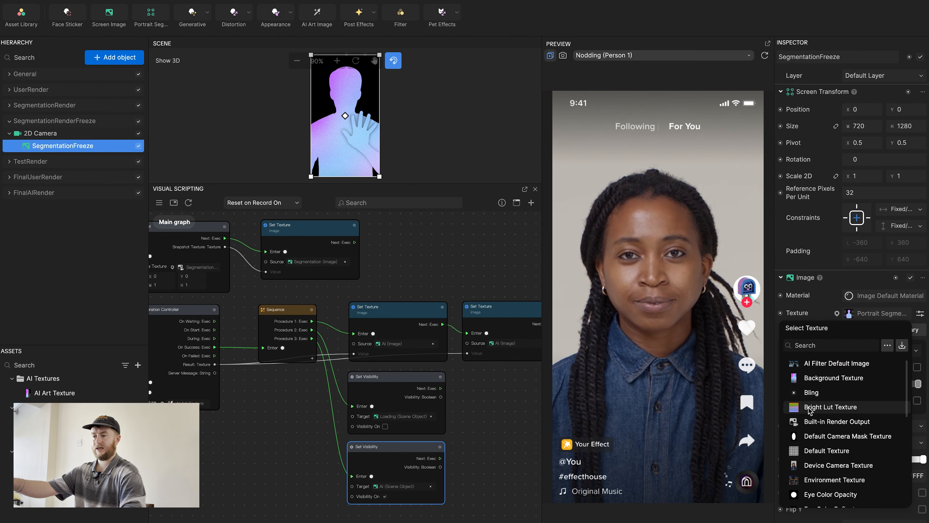
scroll(809, 410, down, 1)
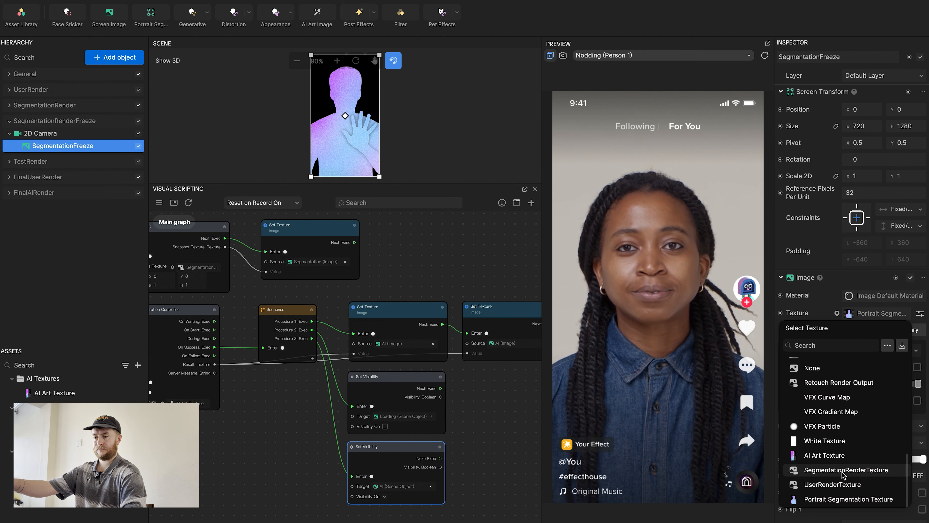
click(842, 471)
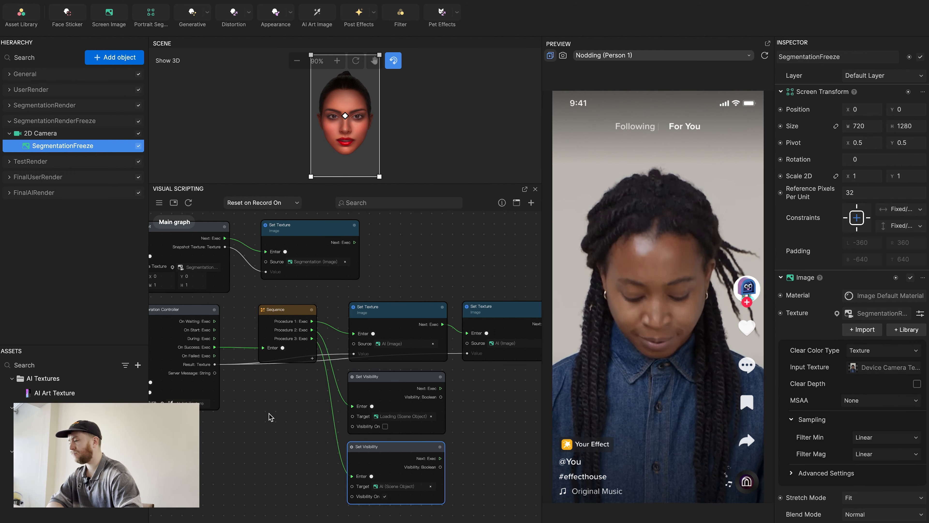
Add a Set Texture node for the SegmentationFreeze image and place it beside the Segmentation image's Set Texture node.
scroll(282, 430, up, 2)
scroll(282, 430, down, 5)
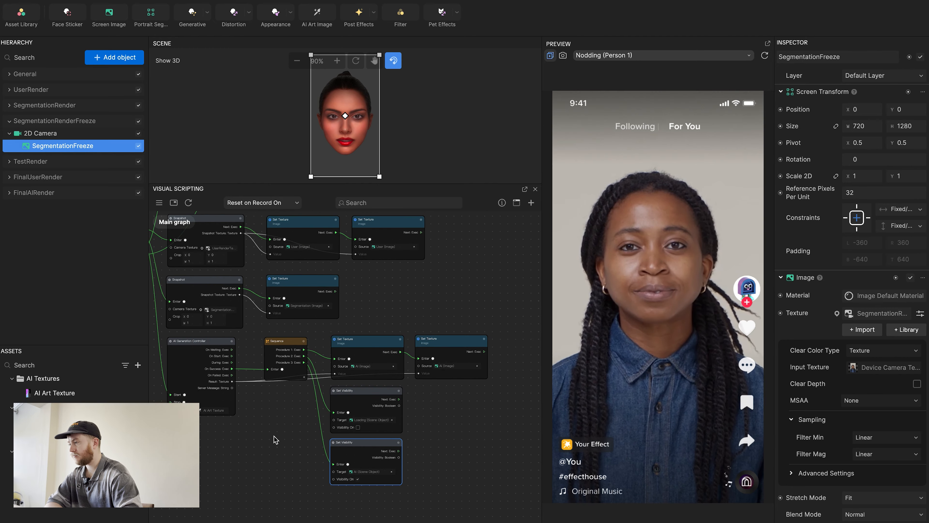
middle_drag(275, 436, 335, 516)
scroll(428, 368, up, 4)
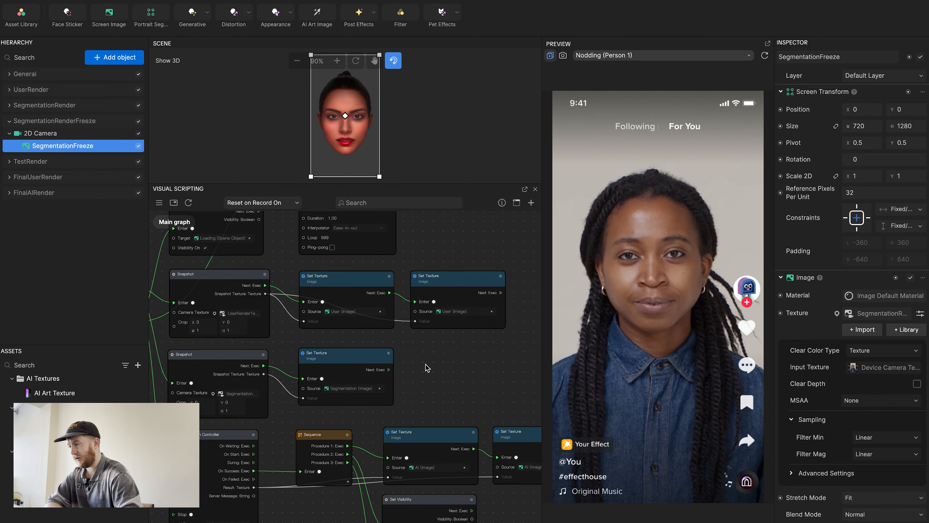
scroll(440, 380, up, 2)
middle_drag(433, 377, 400, 335)
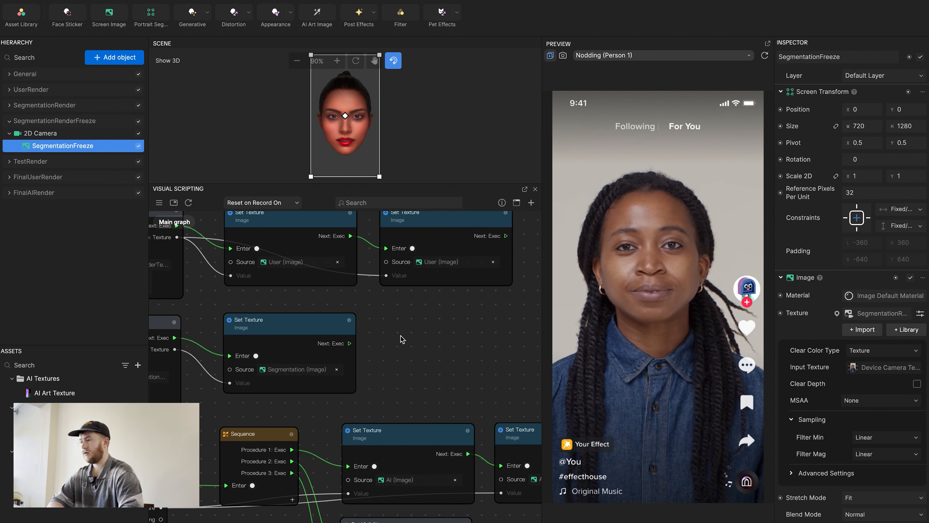
click(781, 313)
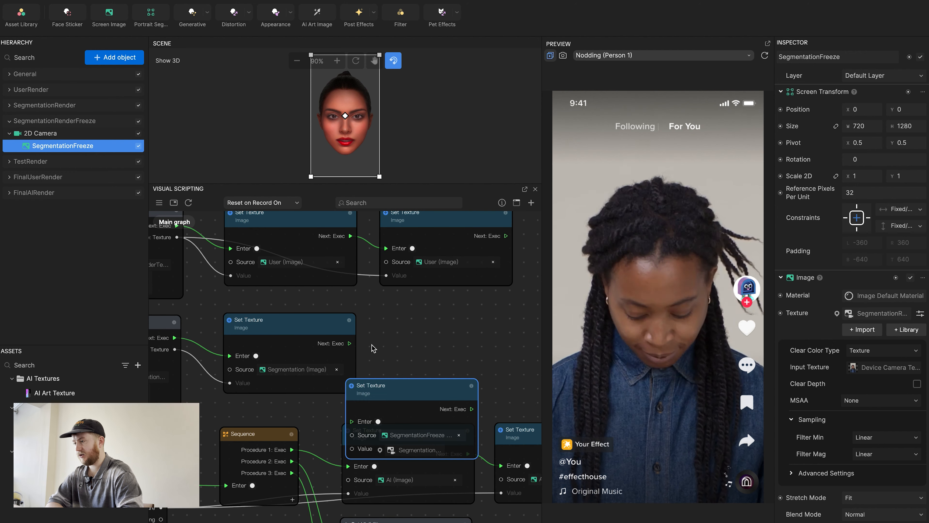
drag(395, 392, 431, 331)
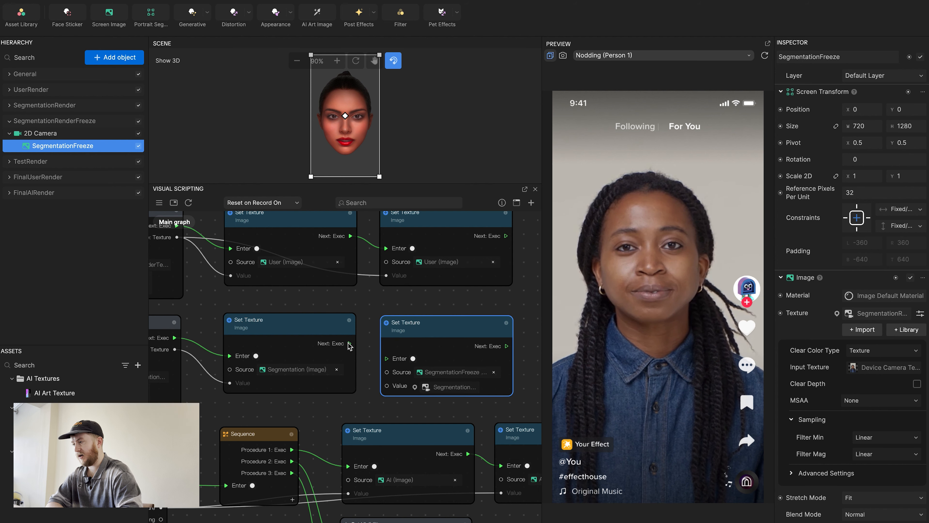
Chain the SegmentationFreeze Set Texture node after the Segmentation one and feed its Value from the segmentation Snapshot's texture output.
drag(350, 344, 386, 358)
scroll(253, 418, left, 2)
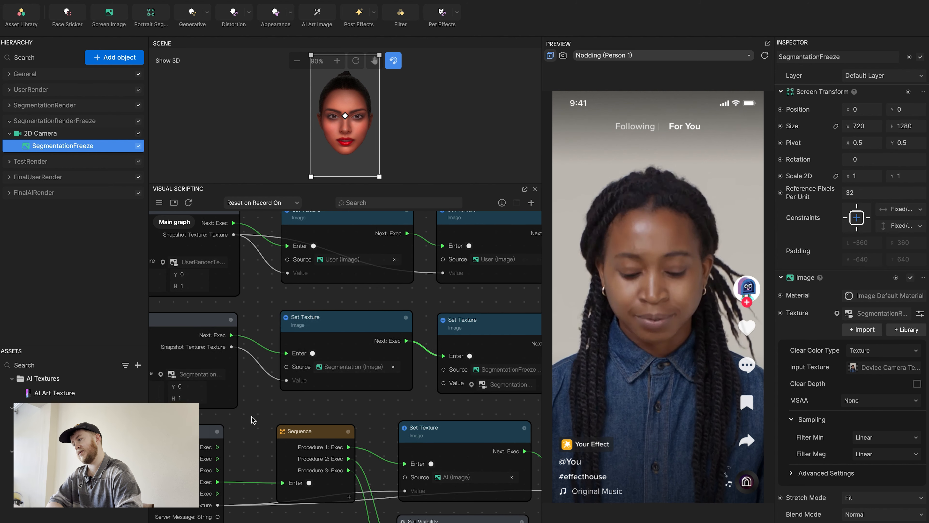
drag(236, 350, 445, 384)
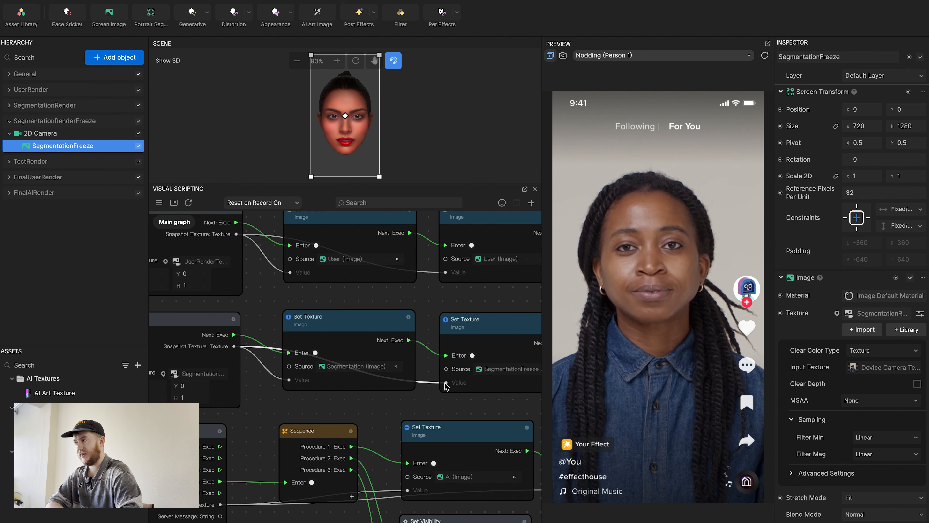
Create a new Render Texture asset and name it SegmentationRenderTextureFreeze.
click(9, 121)
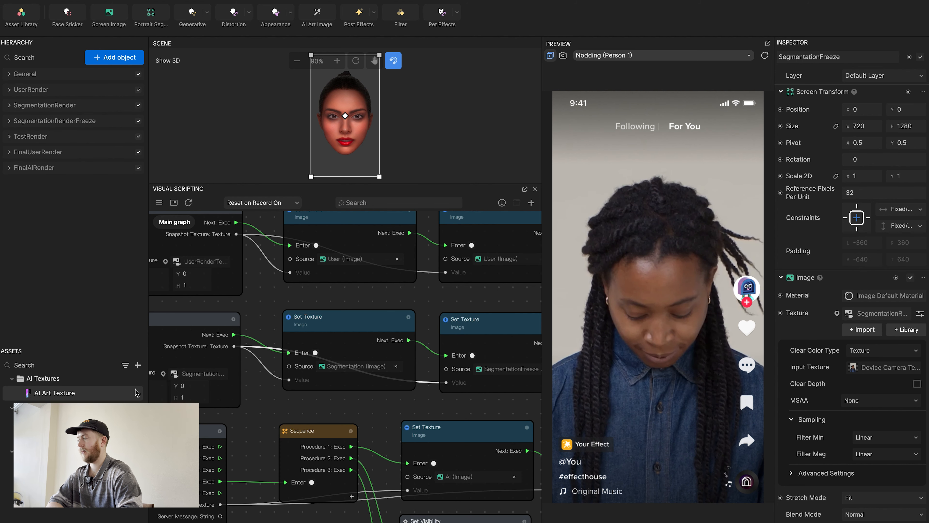
click(137, 365)
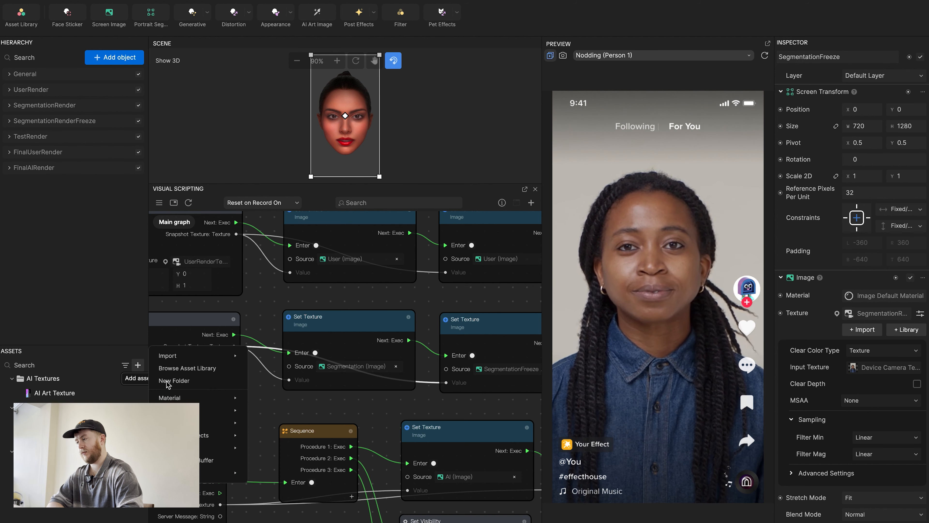
mouse_move(200, 414)
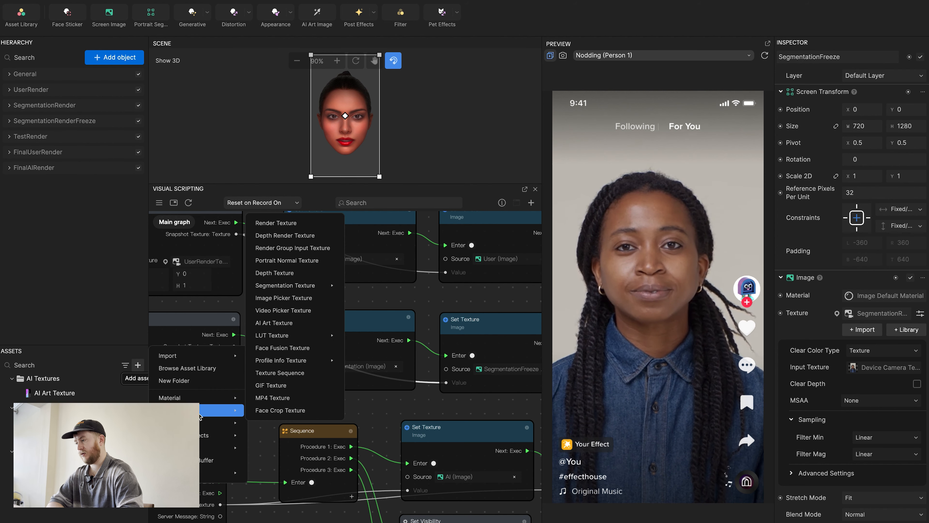
click(282, 224)
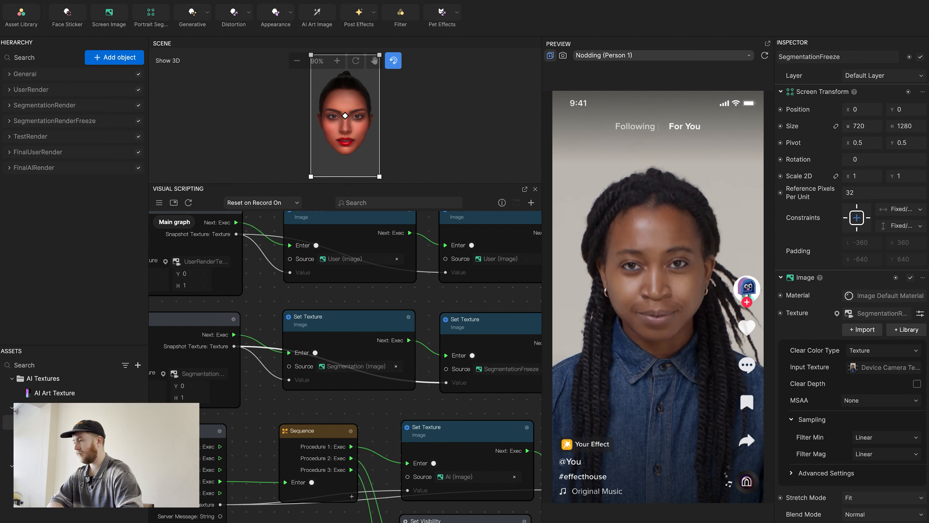
click(55, 422)
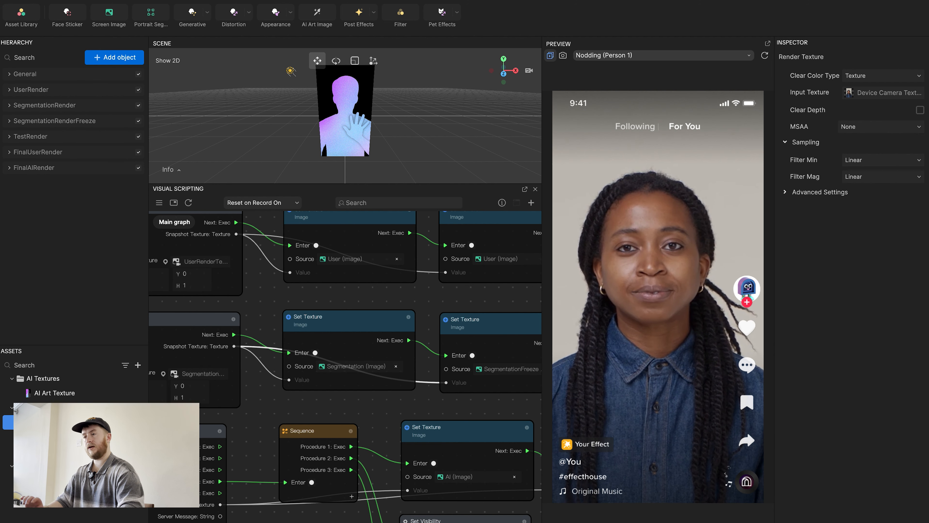
click(55, 436)
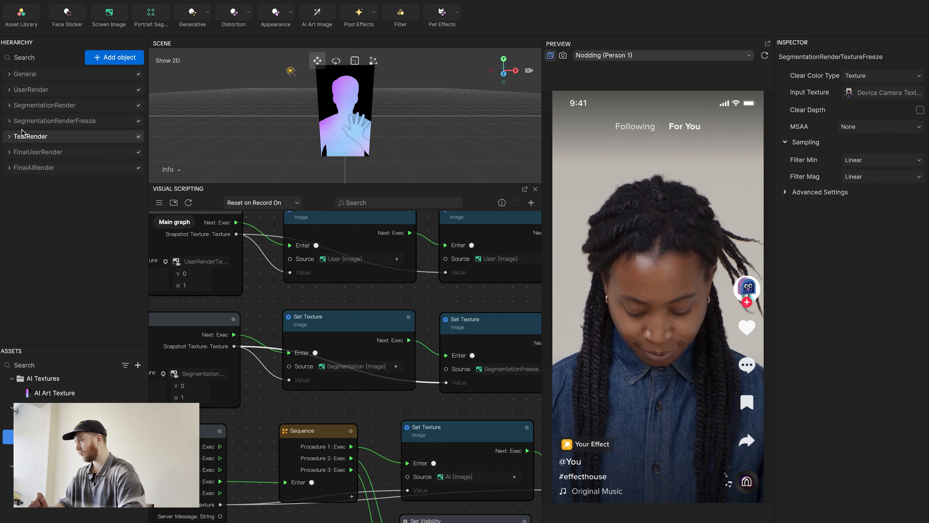
Set the render texture of SegmentationRenderFreeze's 2D Camera to SegmentationRenderTextureFreeze.
click(9, 121)
click(38, 134)
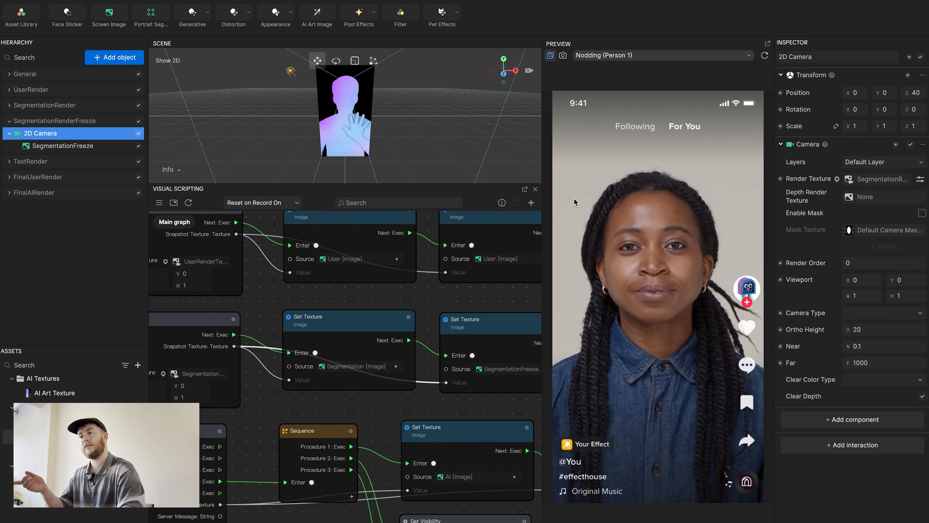
click(882, 186)
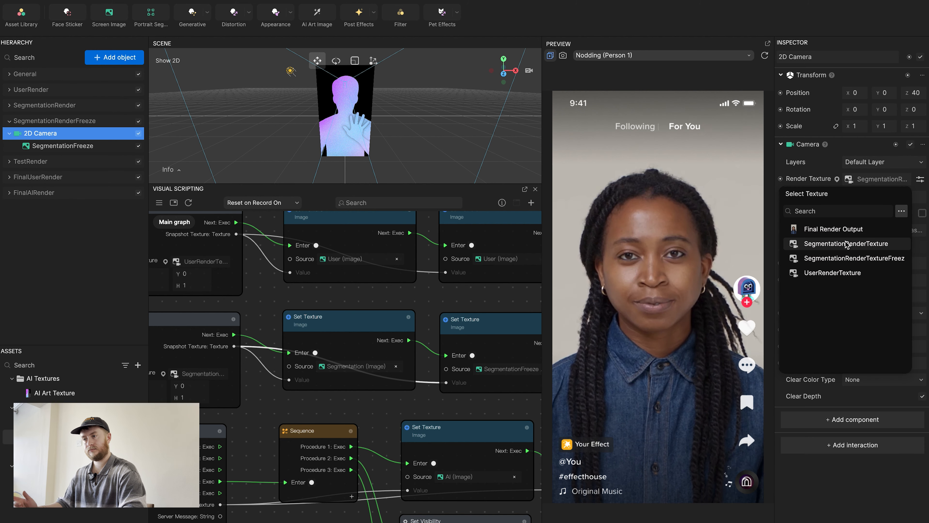
click(849, 258)
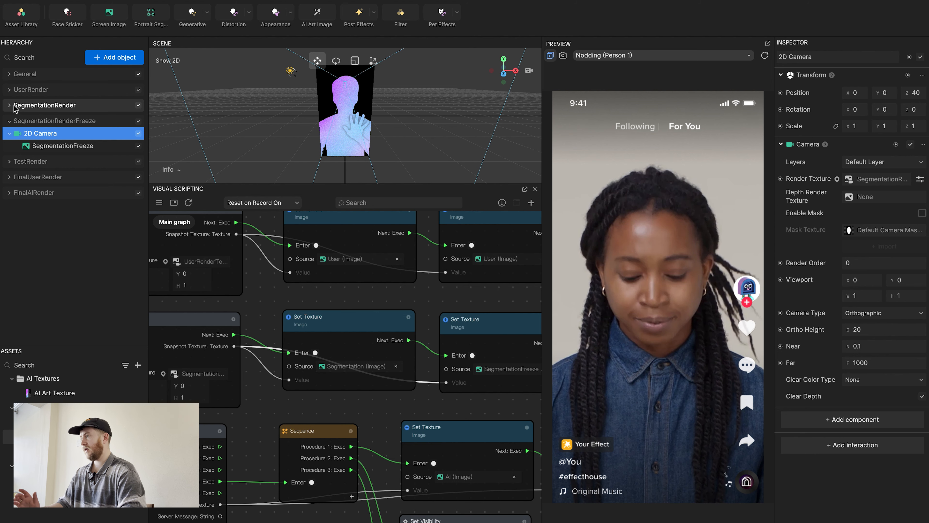
click(10, 121)
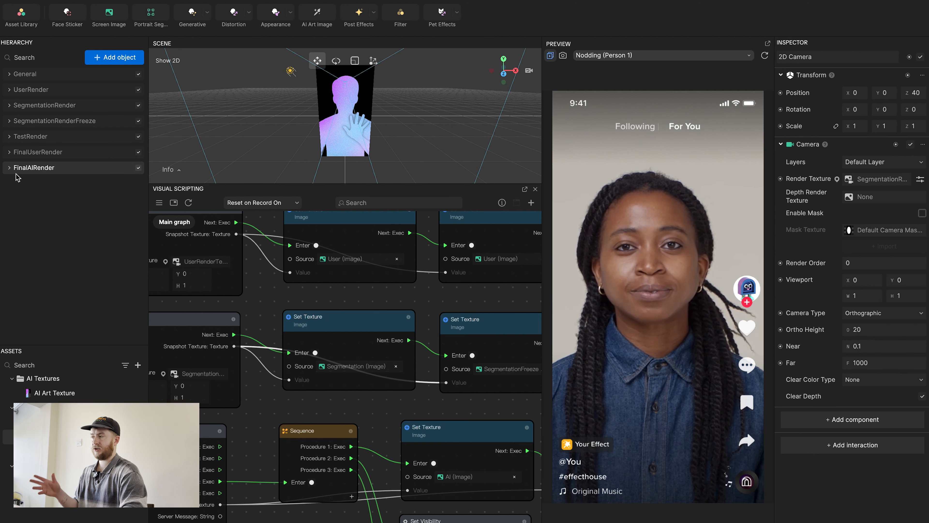
Change the mask texture of FinalAIRender's 2D Camera to SegmentationRenderTextureFreeze.
click(10, 169)
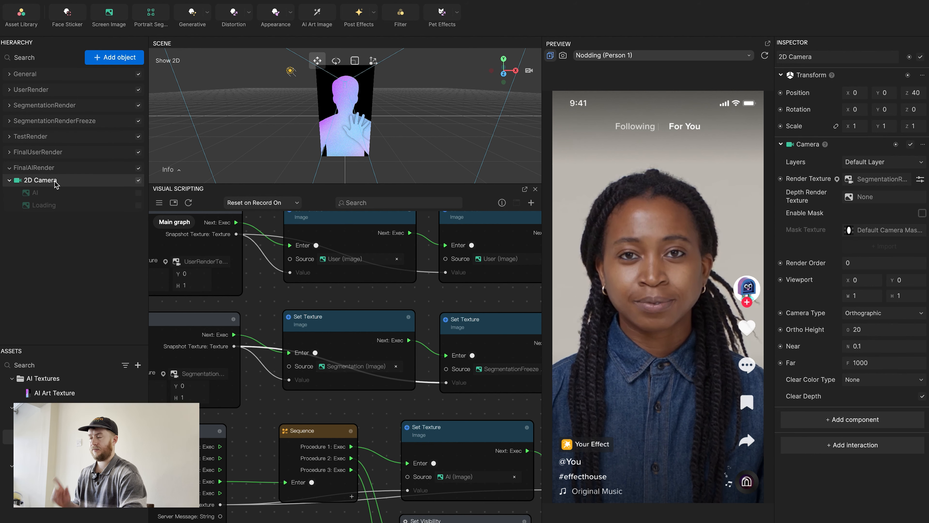
click(40, 180)
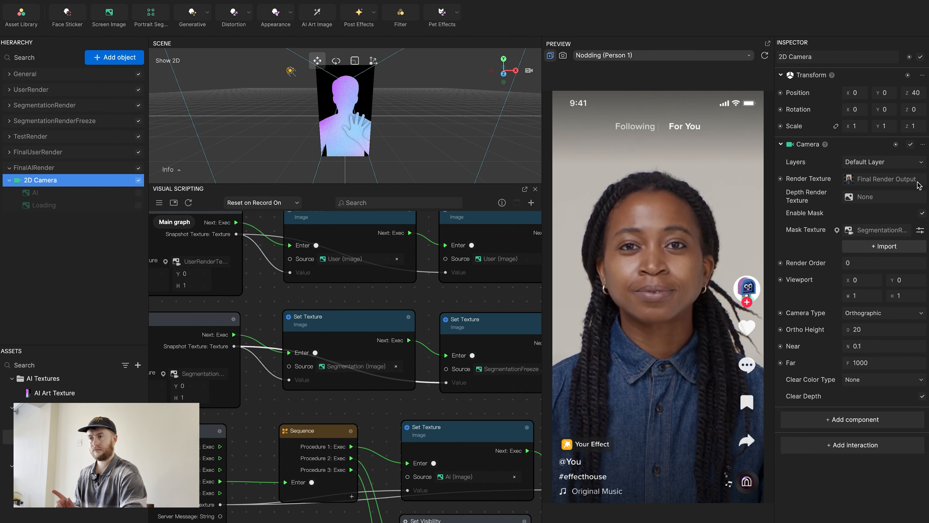
click(881, 231)
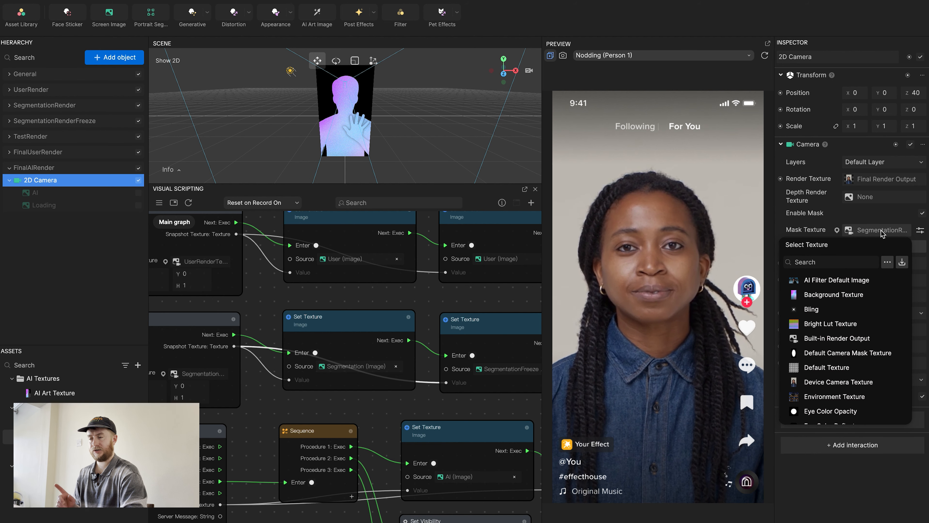
scroll(852, 377, down, 10)
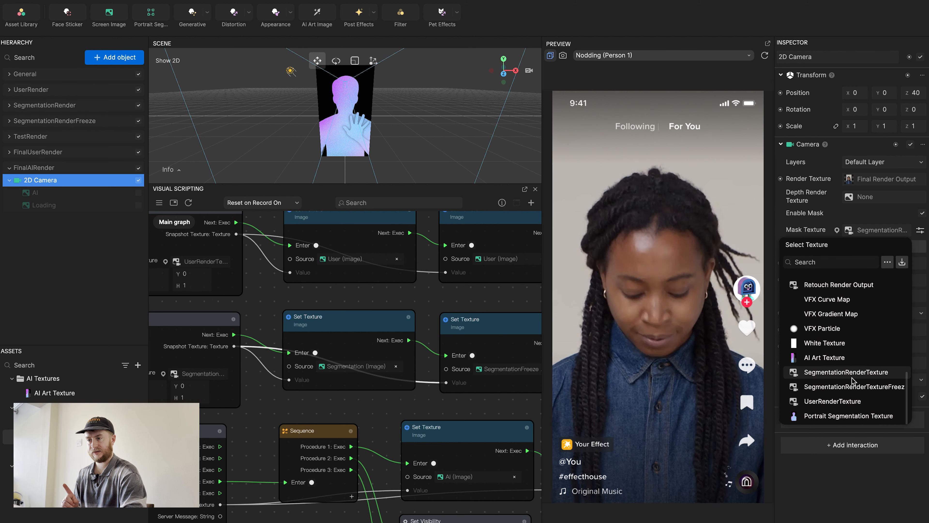
click(856, 387)
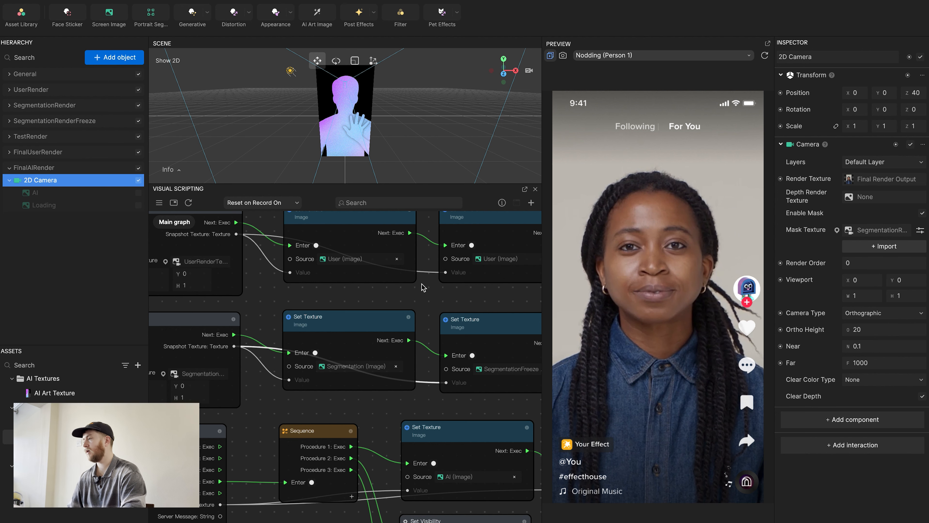
Duplicate the FinalAIRender group and place the copy directly above the original in the hierarchy.
click(10, 168)
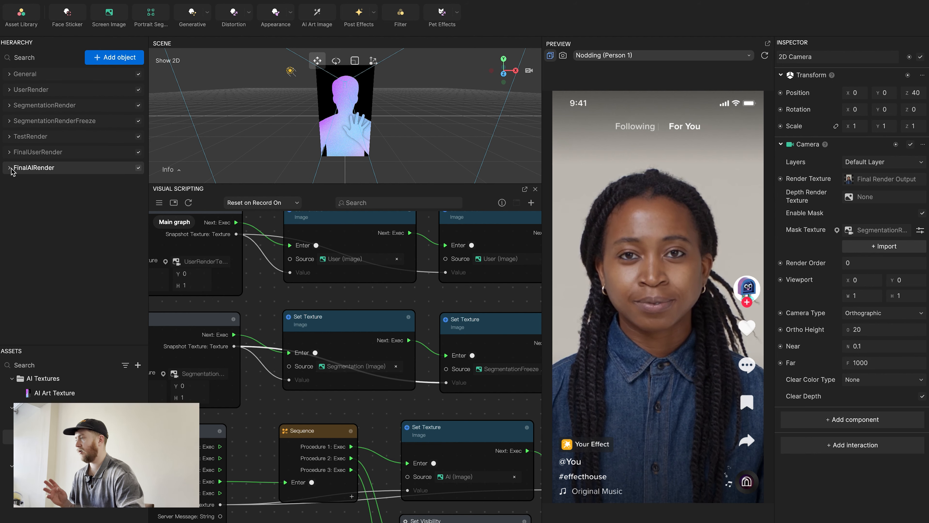
click(32, 168)
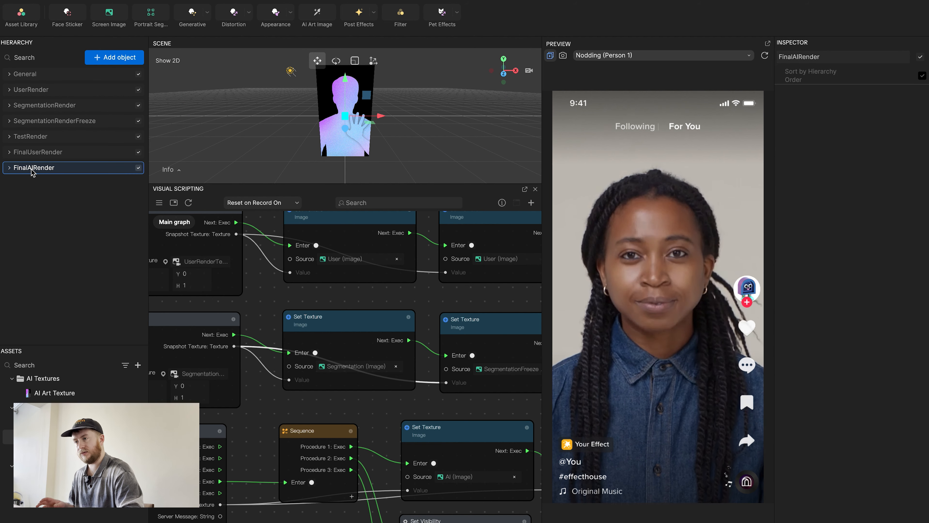
key(ctrl+d)
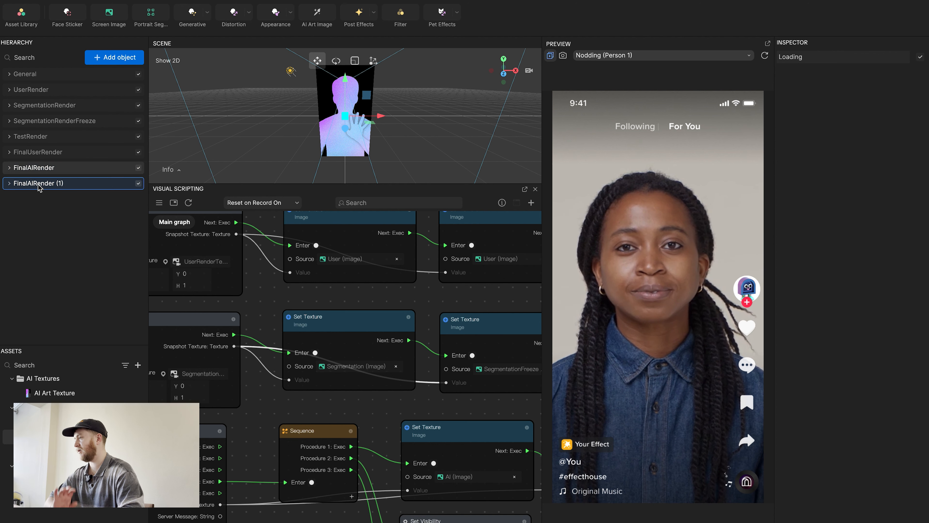
drag(33, 169, 38, 166)
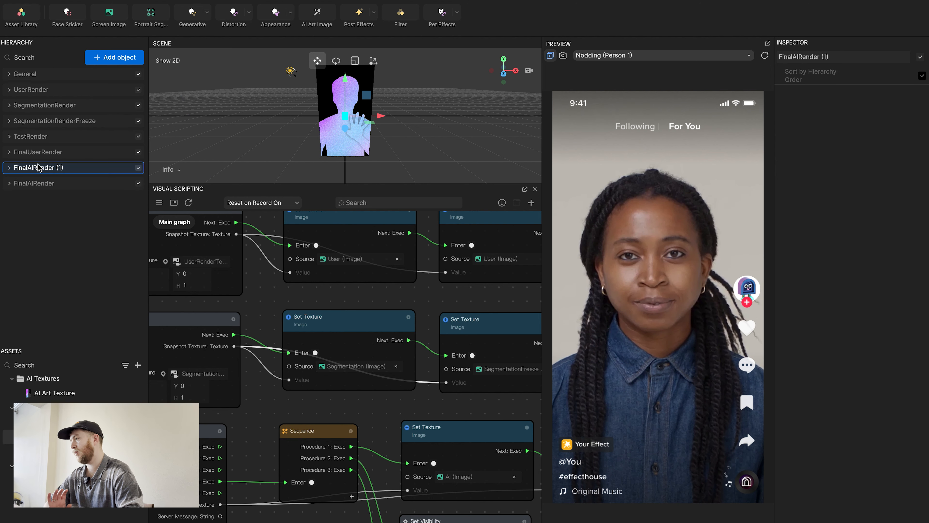
Rename the duplicated FinalAIRender group as BackgroundRender.
double_click(38, 168)
text(B)
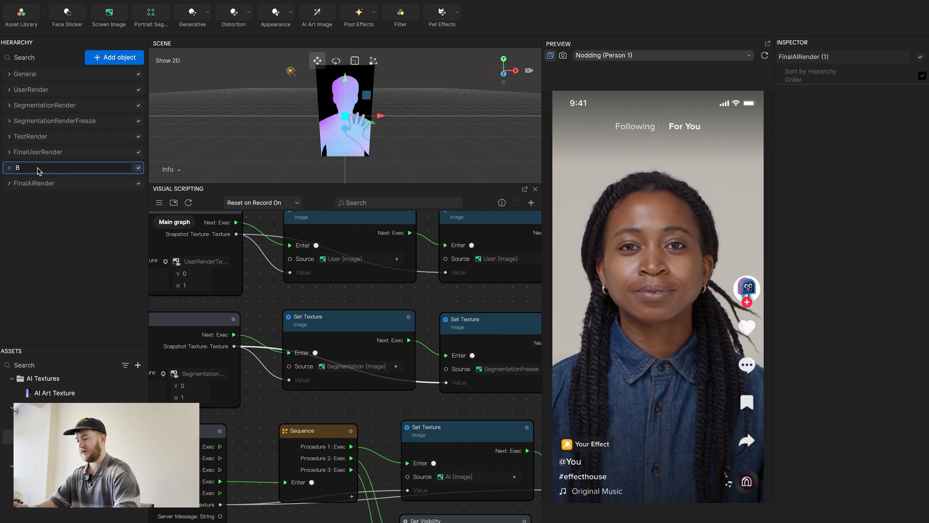
text(ackgroundRende)
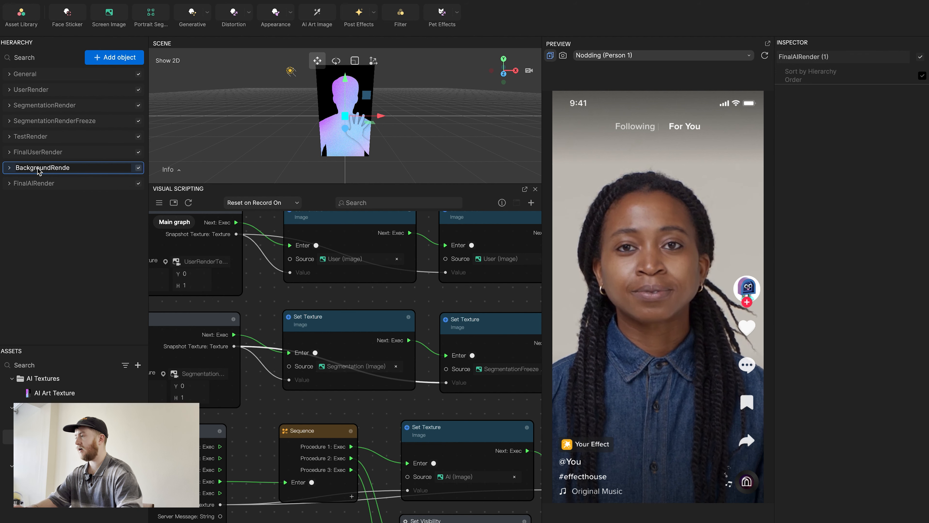
text(r)
key(Return)
Delete the Loading image from BackgroundRender and rename its AI image as Background.
click(10, 168)
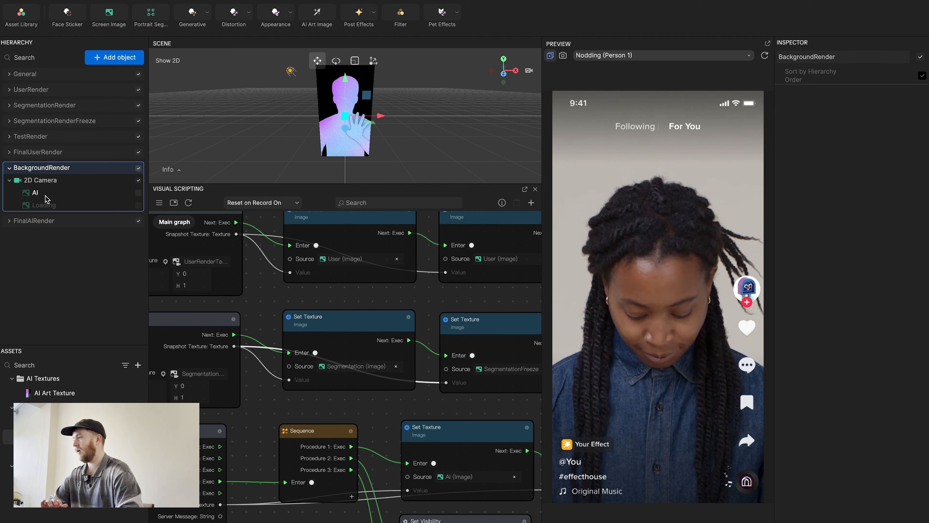
click(43, 206)
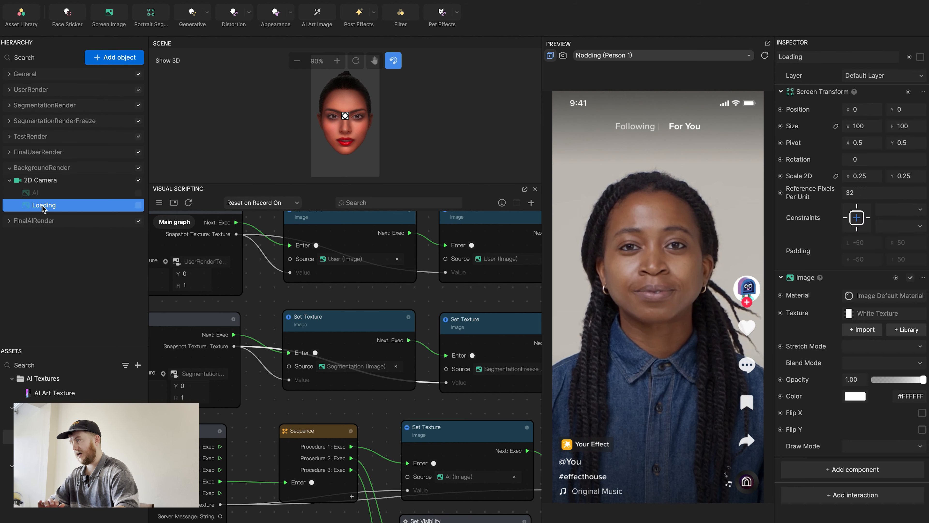
key(Delete)
double_click(39, 194)
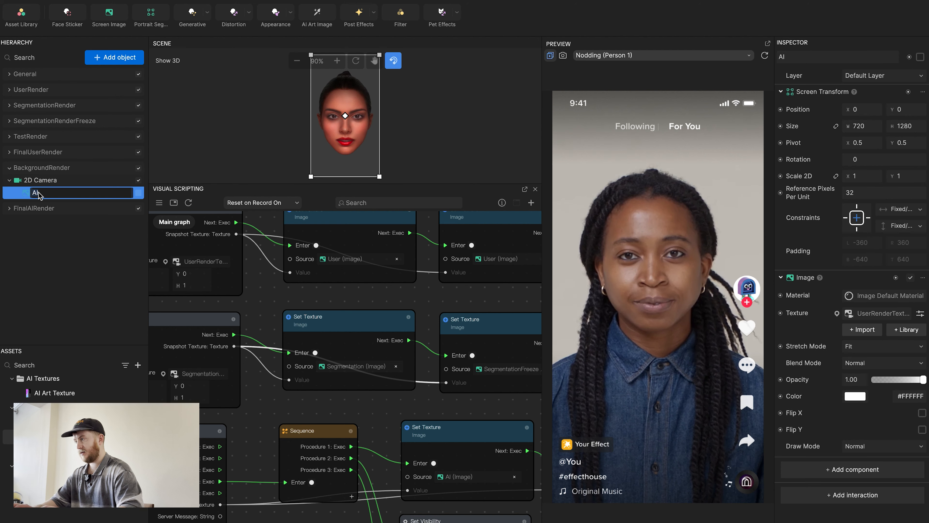
text(Background)
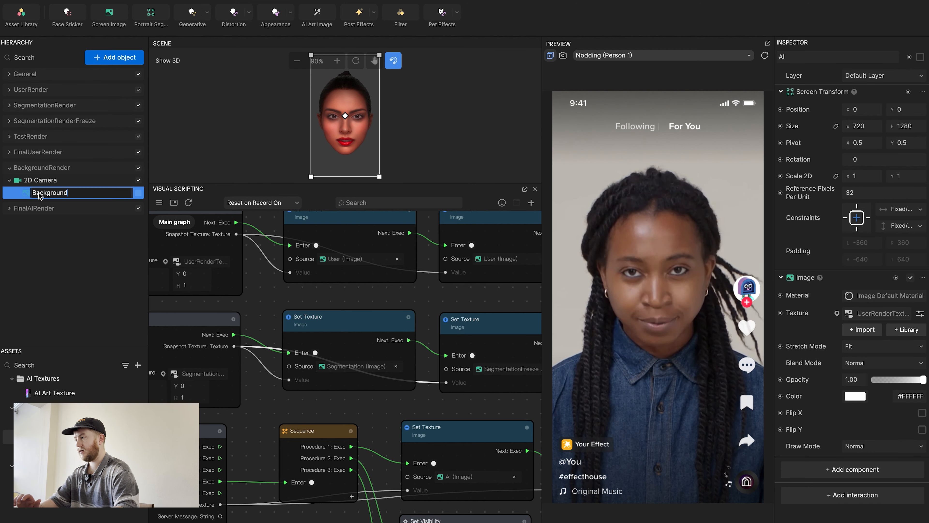
key(Return)
Make the Background image visible and set its texture to Background Texture.
click(138, 193)
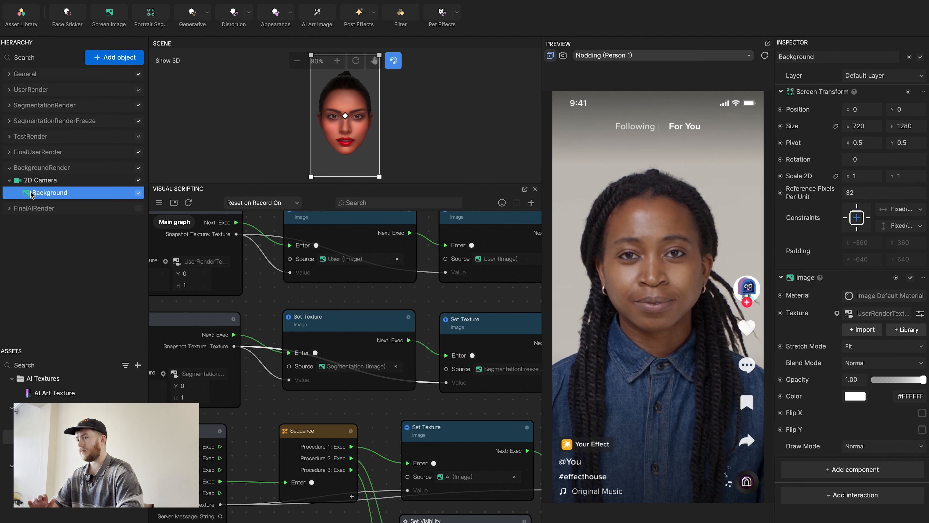
click(882, 313)
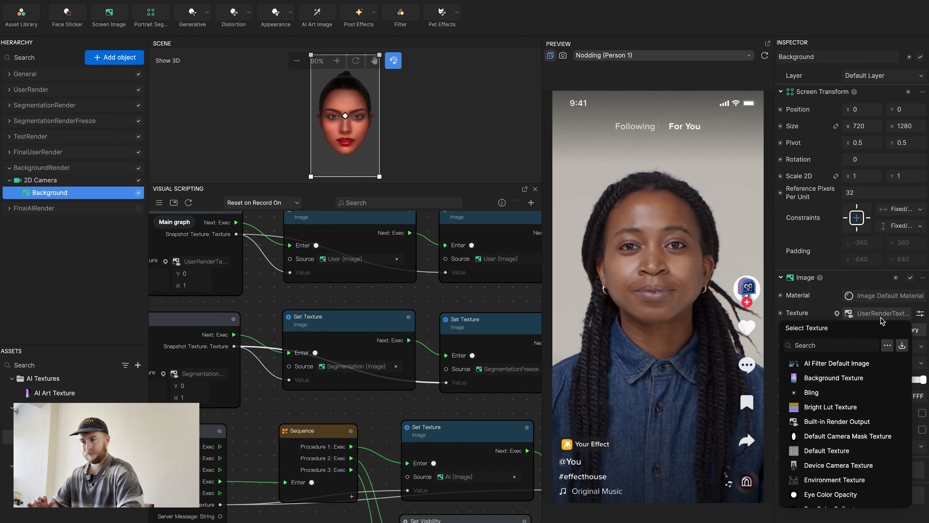
click(833, 378)
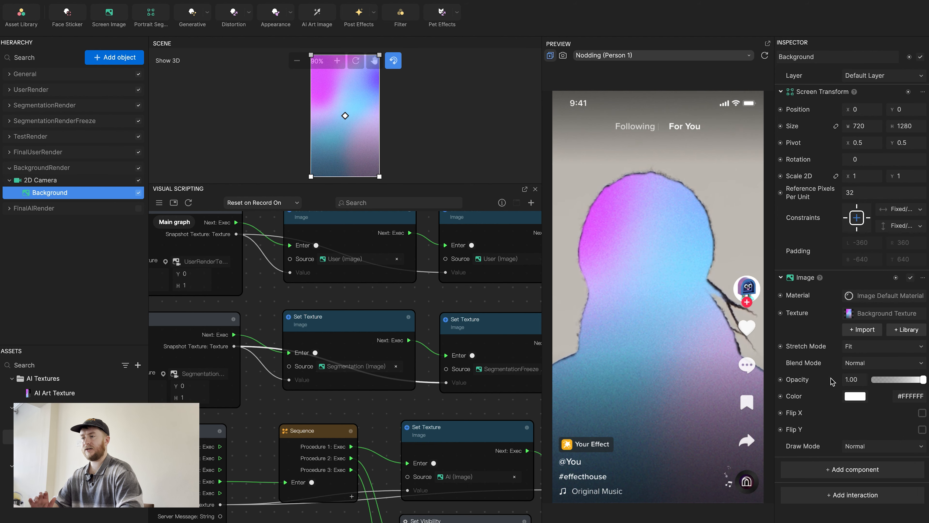
Disable the mask on BackgroundRender's 2D Camera and hide the Background image.
click(47, 181)
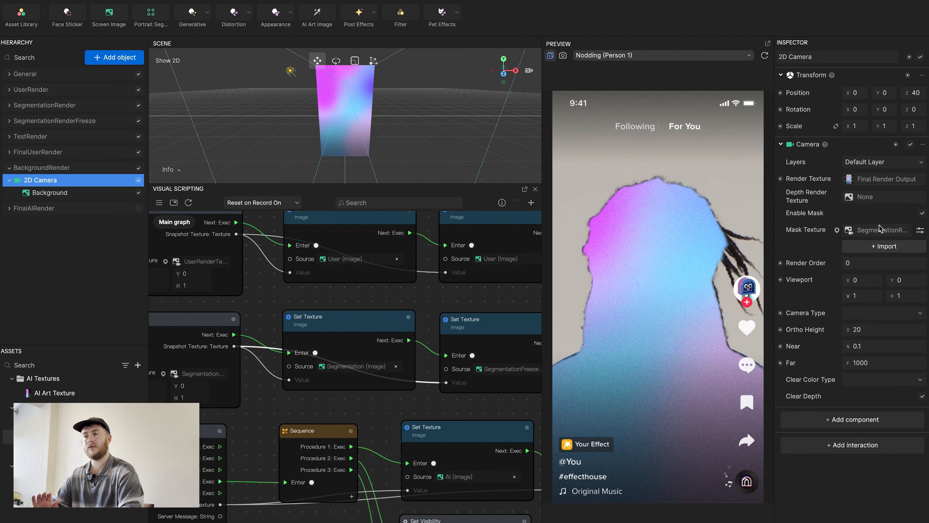
click(921, 214)
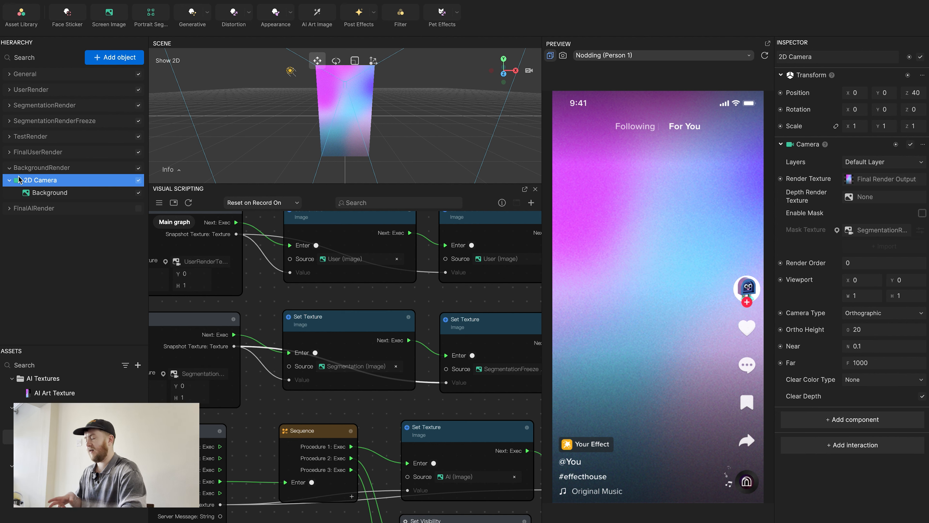
click(139, 197)
Add a fourth procedure to the AI generation Sequence node and connect it to a new Set Visibility node beside the existing ones.
scroll(347, 441, down, 2)
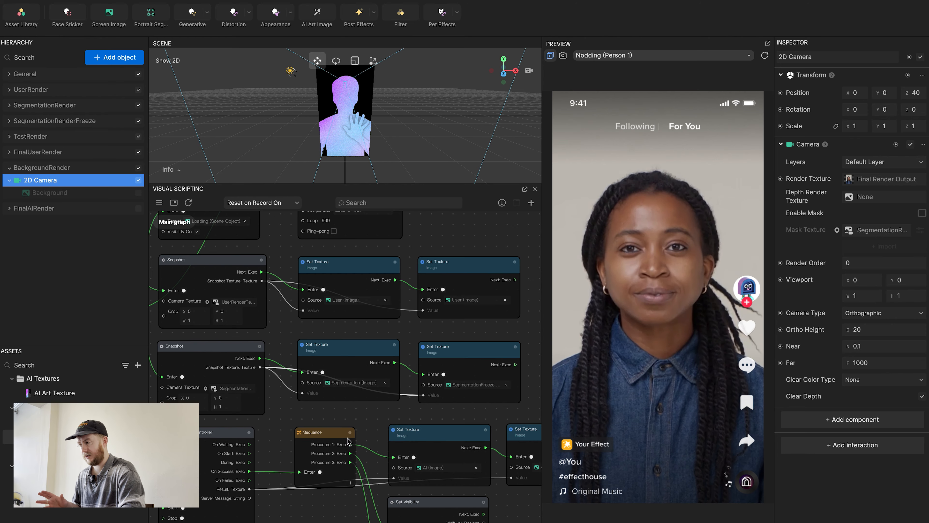
scroll(344, 431, down, 5)
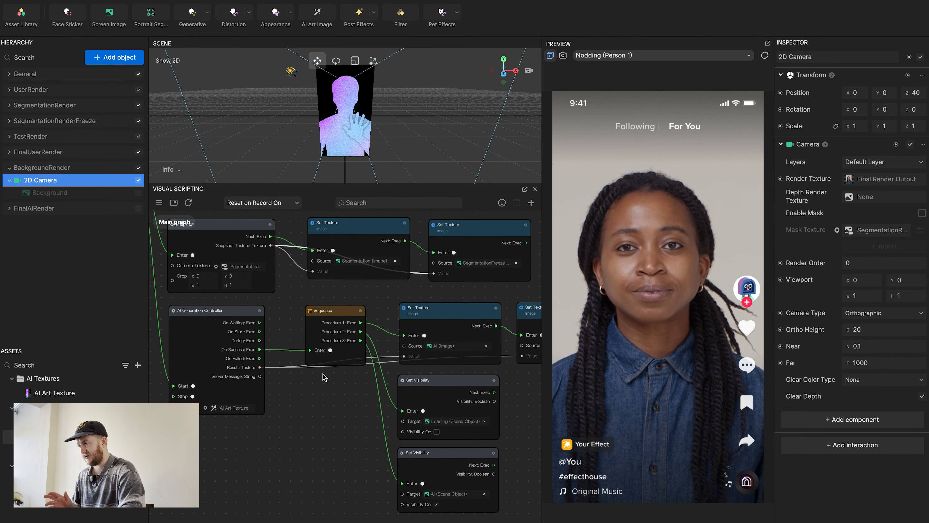
click(361, 362)
middle_drag(354, 421, 214, 392)
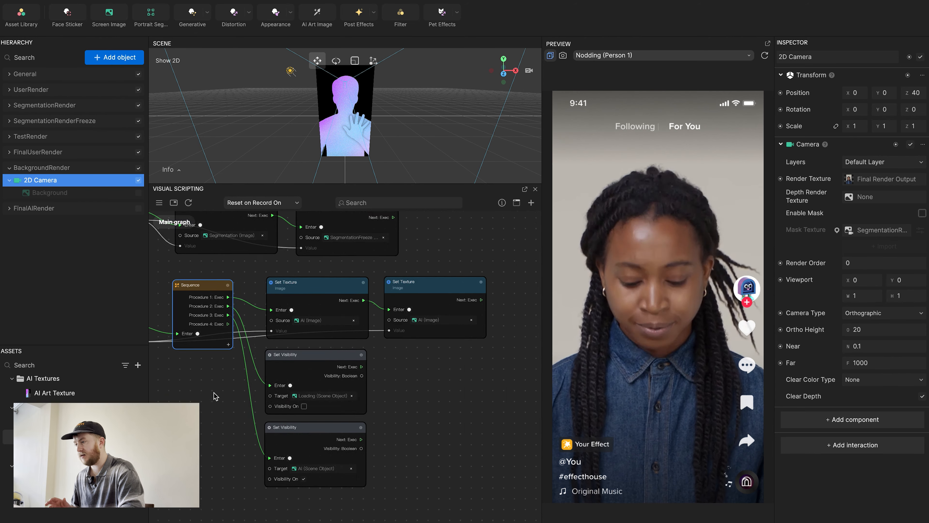
scroll(214, 395, up, 2)
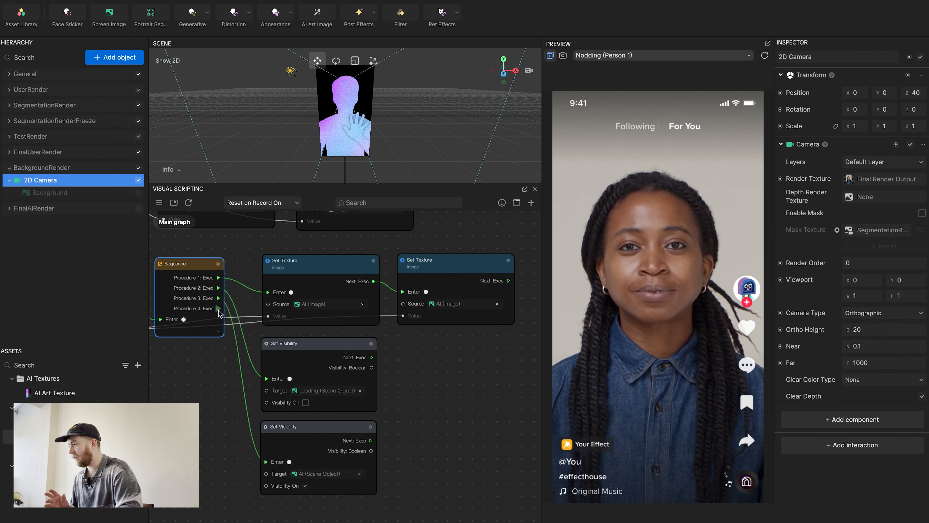
drag(218, 310, 421, 383)
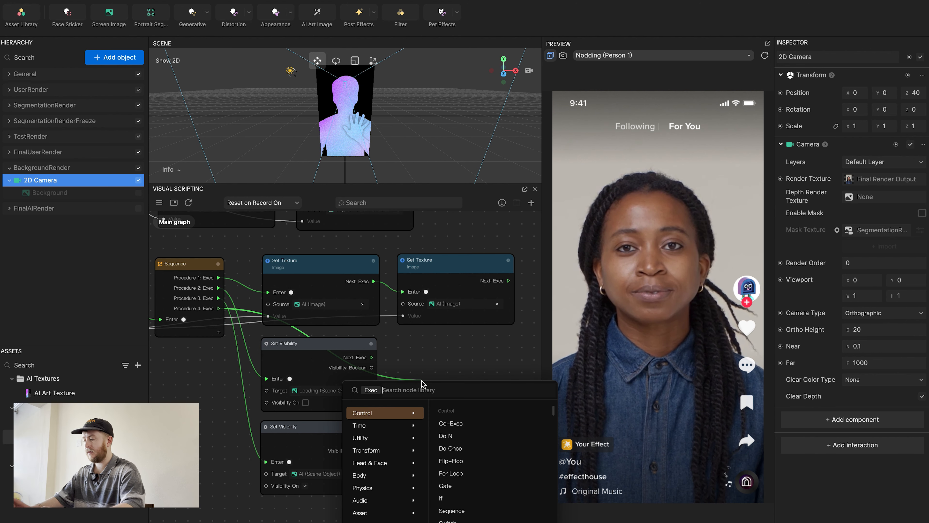
text(set)
key(Down)
key(Return)
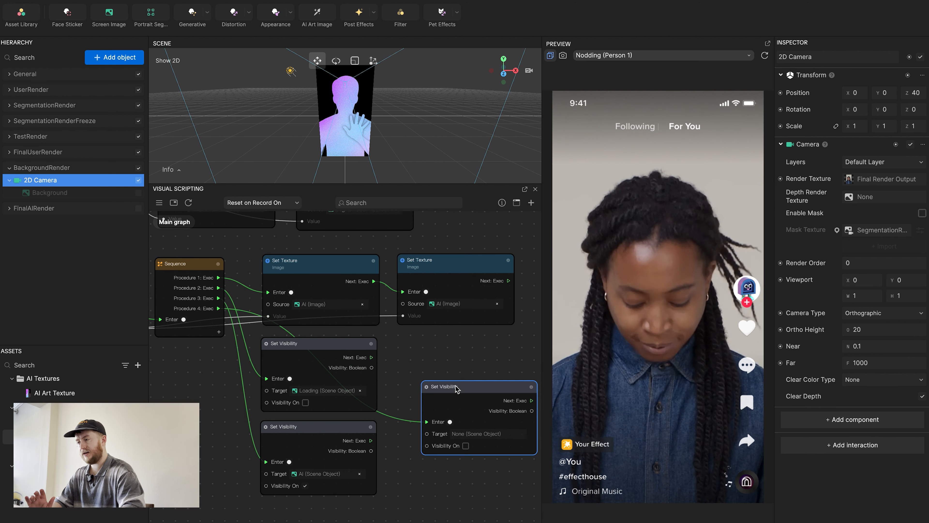
drag(456, 388, 433, 347)
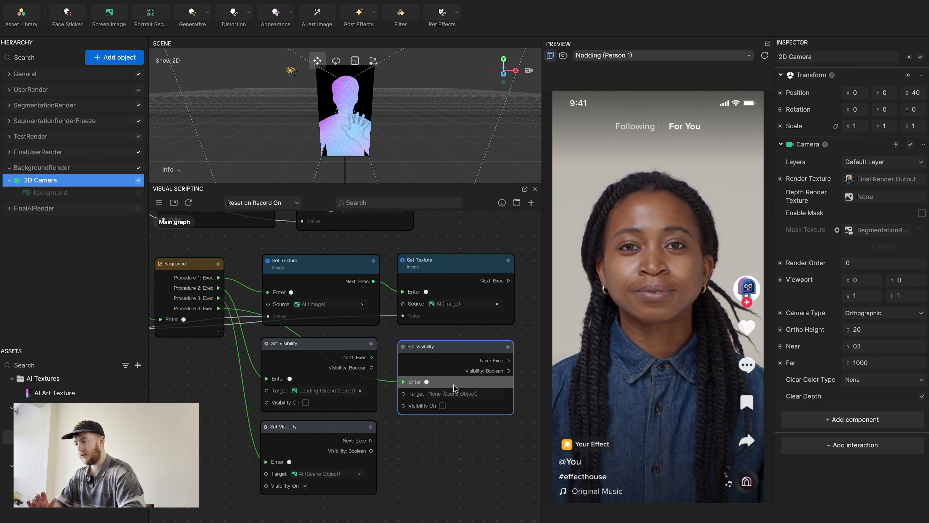
Set the new Set Visibility node's target to the Background image and turn Visibility On.
click(454, 393)
scroll(465, 172, down, 5)
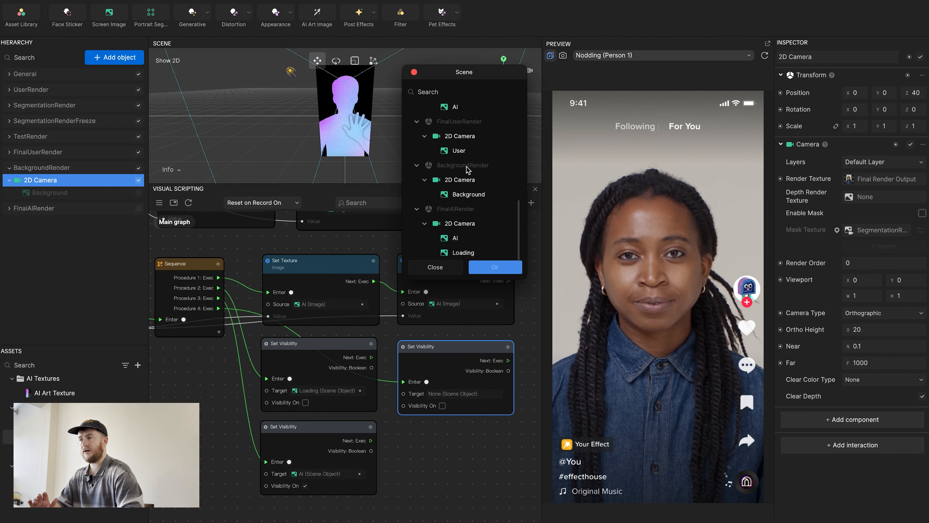
click(469, 194)
click(495, 267)
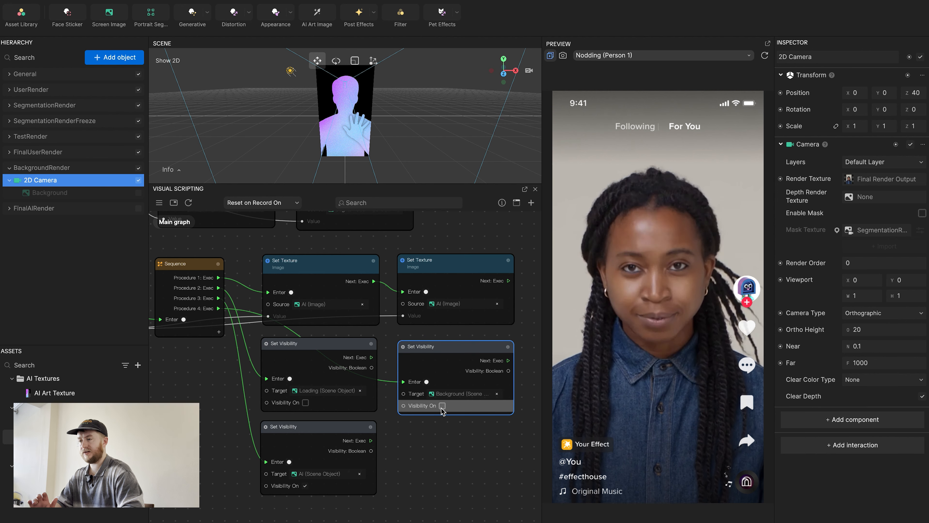
click(442, 405)
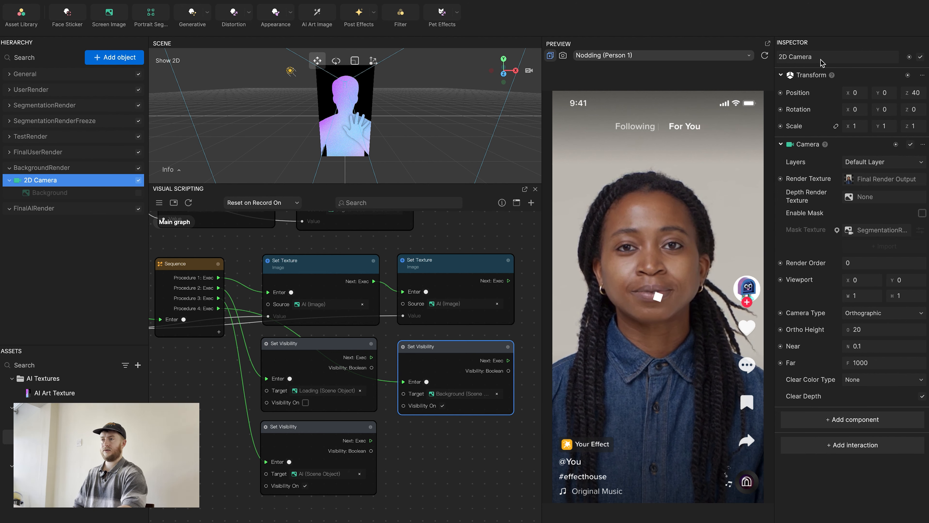
Collapse the BackgroundRender and FinalAIRender groups in the hierarchy.
click(9, 168)
click(10, 183)
click(9, 184)
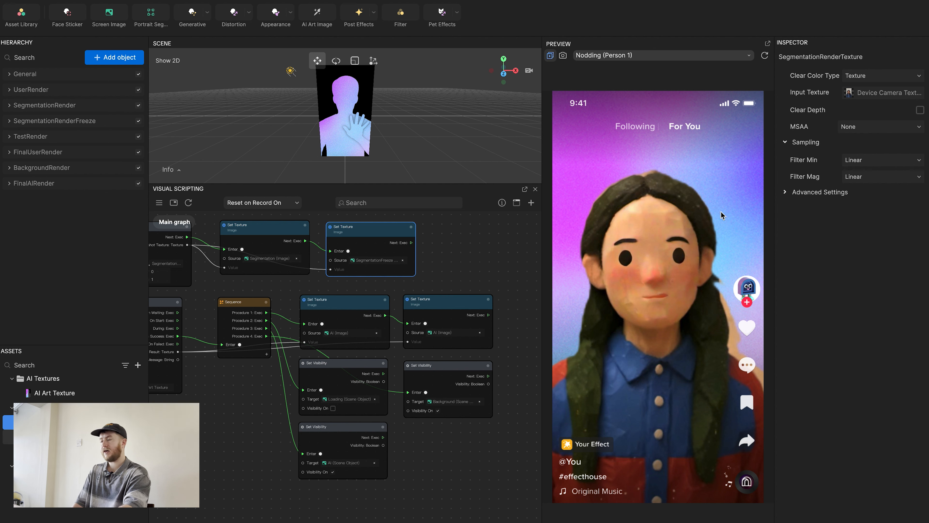
Set the Portrait Segmentation Texture's smoothness to 0.1 and restart the effect preview.
click(47, 393)
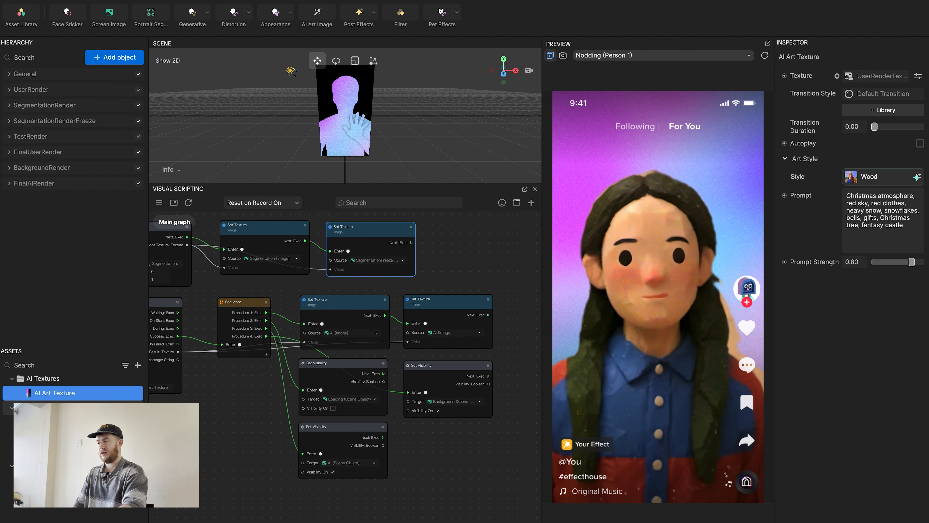
click(47, 481)
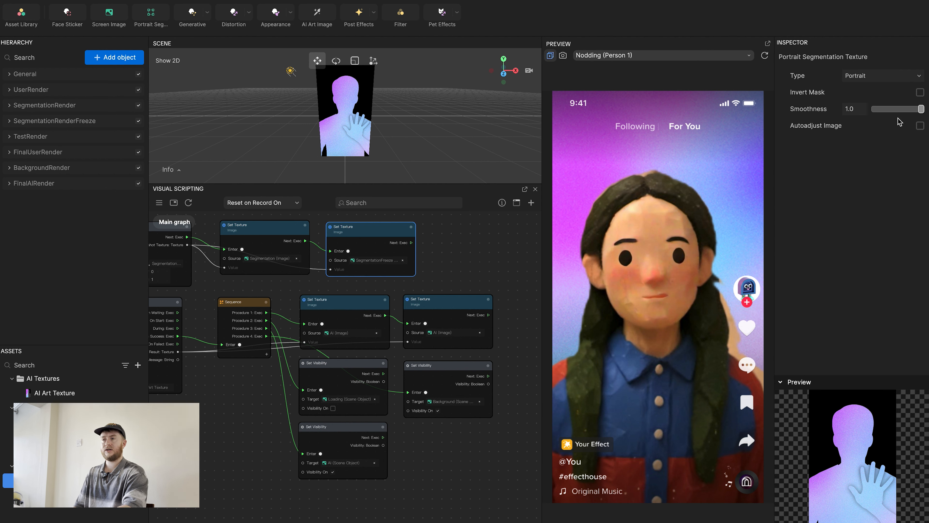
drag(920, 109, 878, 110)
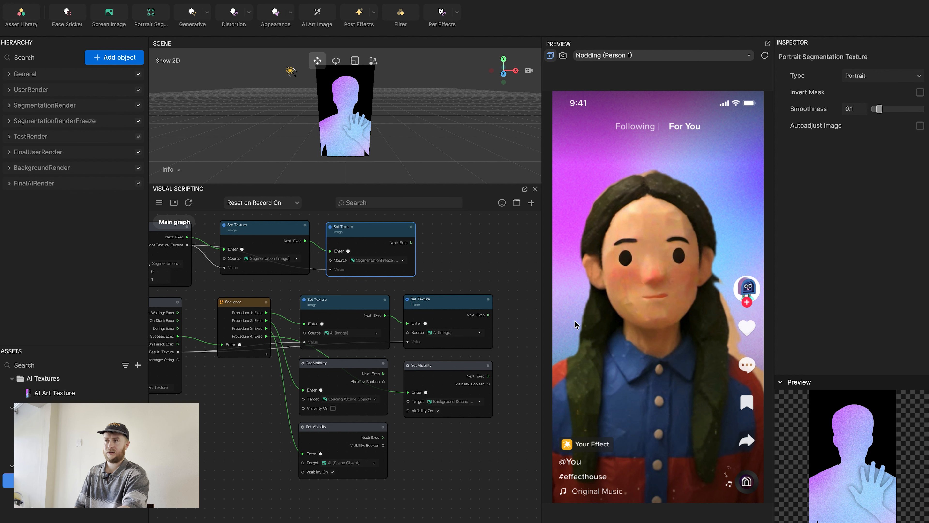
click(764, 56)
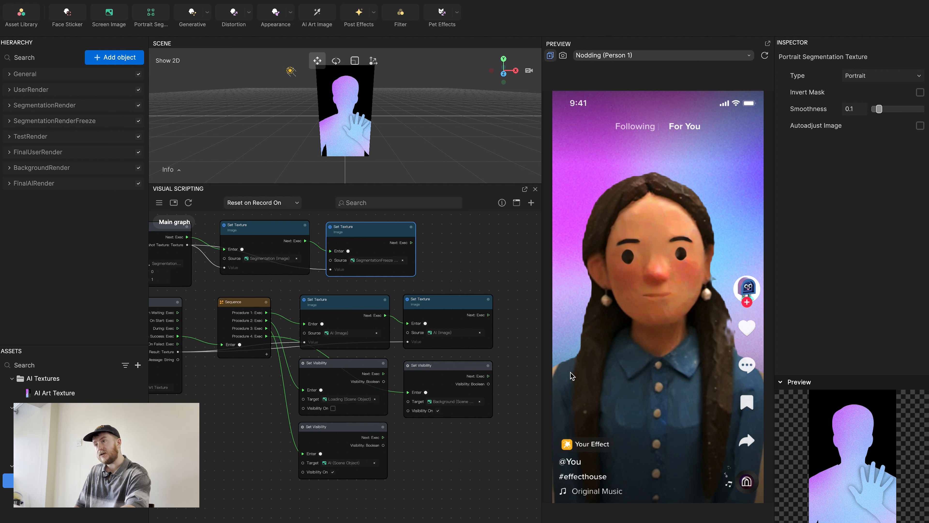
Set the Portrait Segmentation Texture's smoothness to 0.2.
click(855, 109)
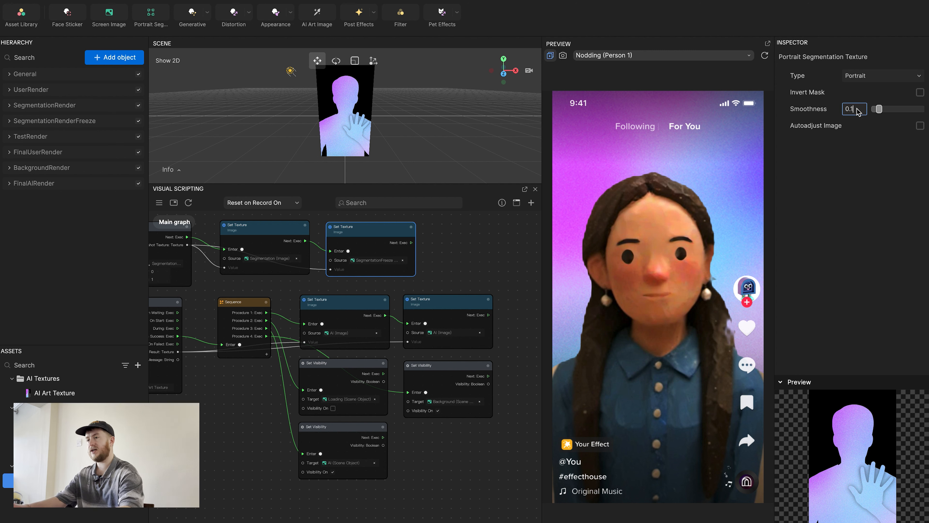
key(BackSpace)
text(2)
key(Return)
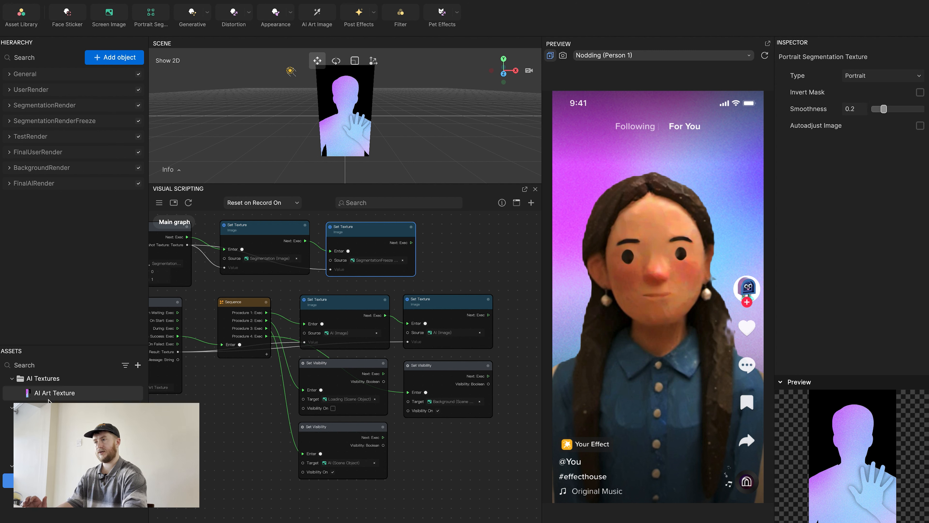
Restart the effect preview and switch the preview media to Nodding (Person 2).
click(765, 56)
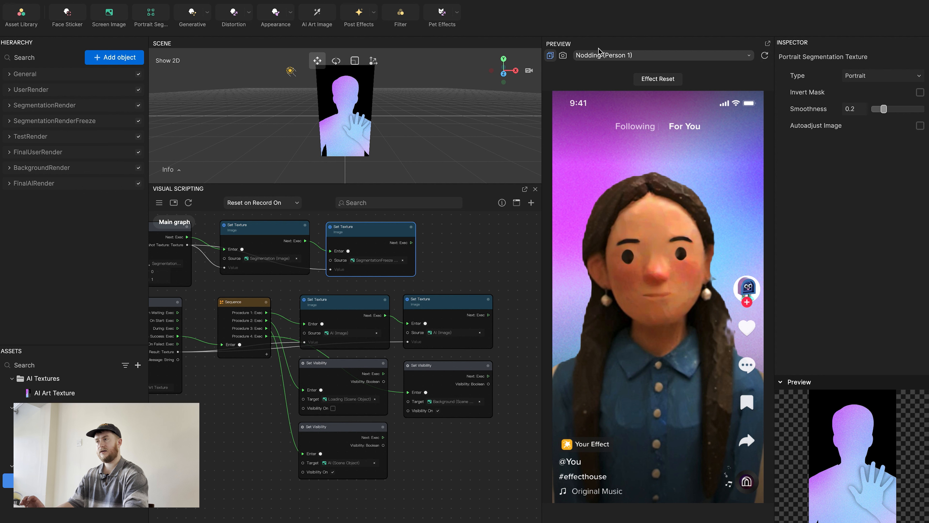
click(600, 55)
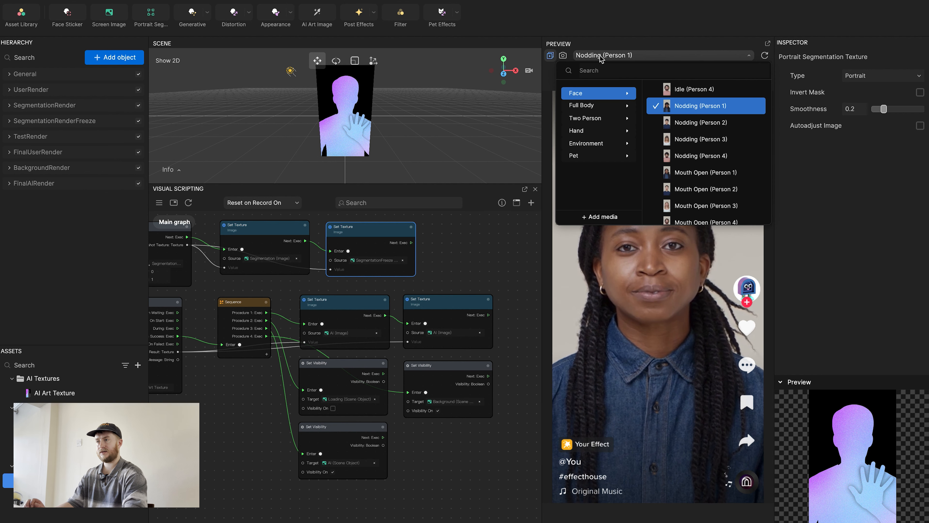
click(685, 124)
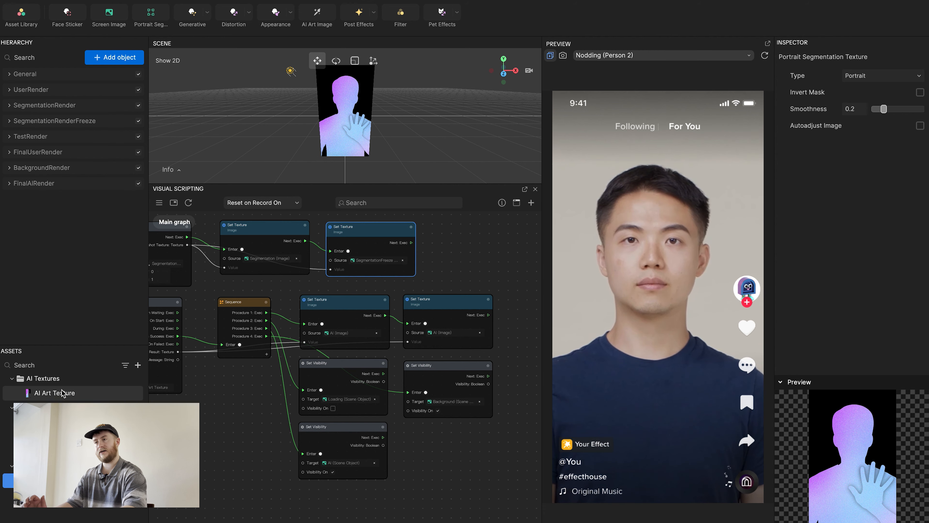
Apply the Lakeside Picnic preset model to the AI Art Texture's style.
click(63, 393)
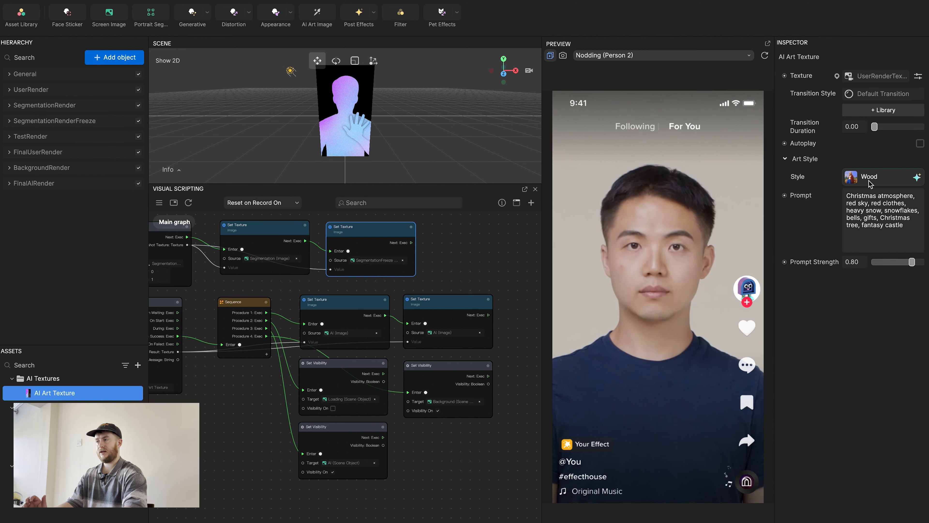
click(870, 179)
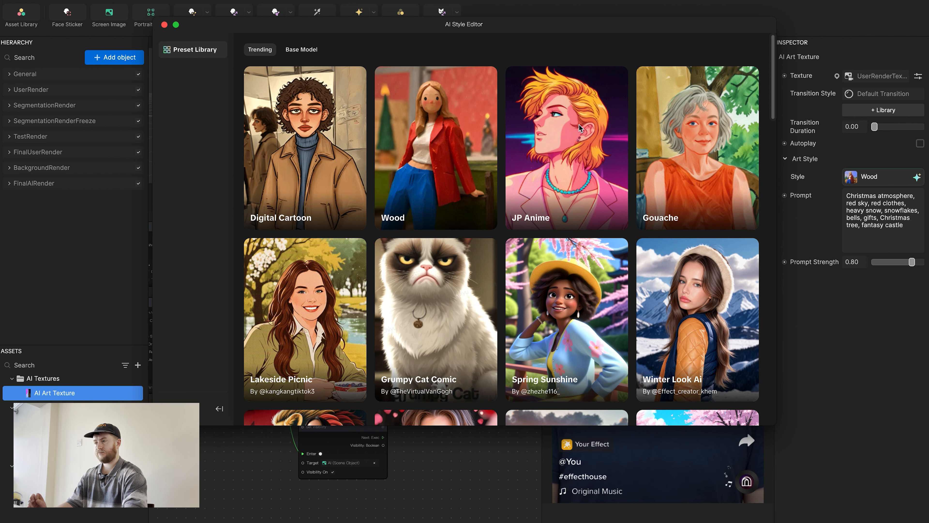
scroll(575, 128, down, 4)
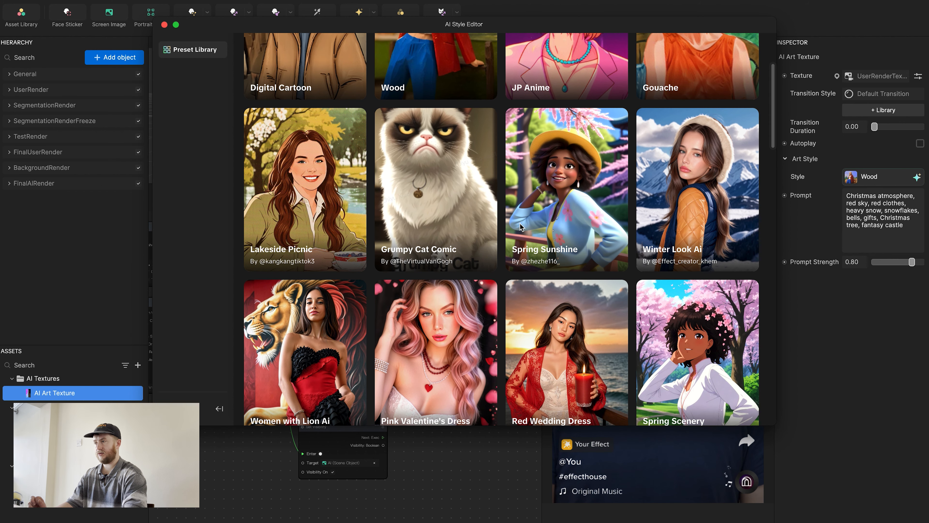
scroll(521, 227, up, 4)
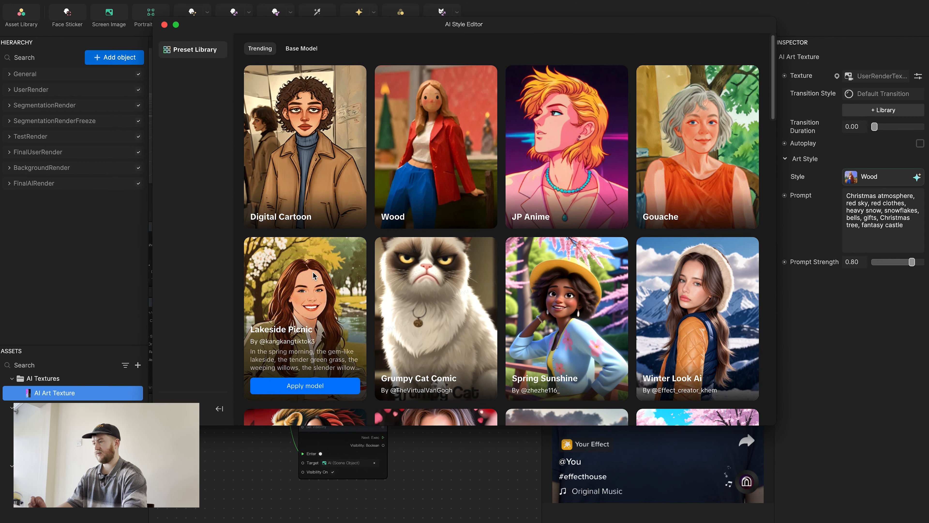
click(308, 390)
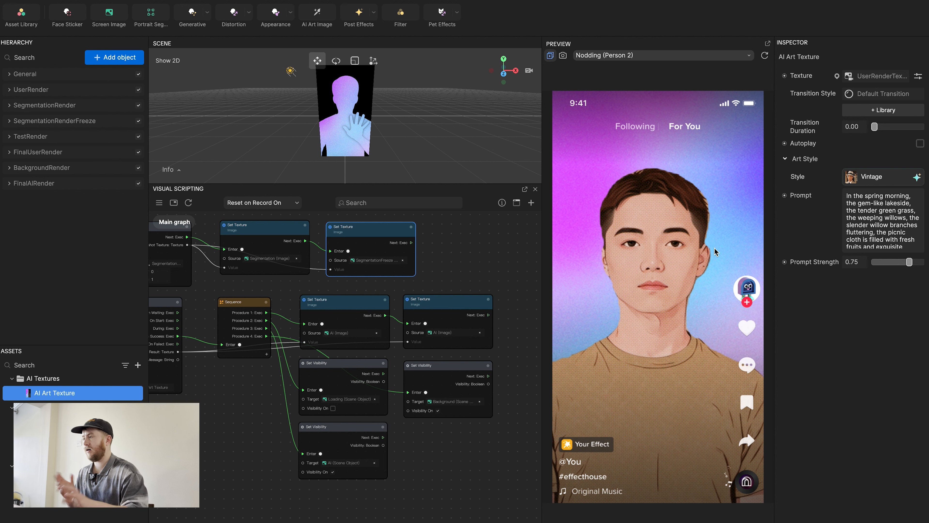
Delete the TestRender group and the Set Texture node with the missing image source after the AI Generation Controller's Sequence.
click(34, 142)
key(Delete)
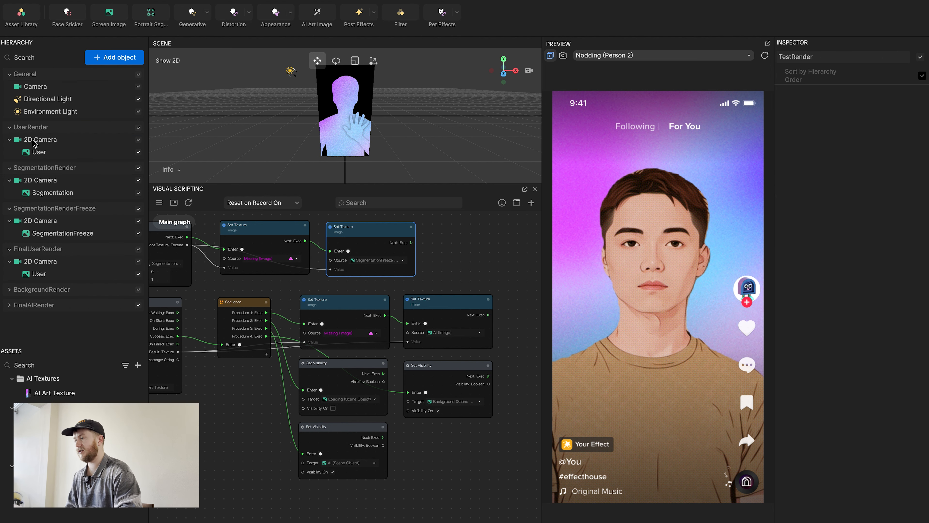
scroll(261, 384, up, 3)
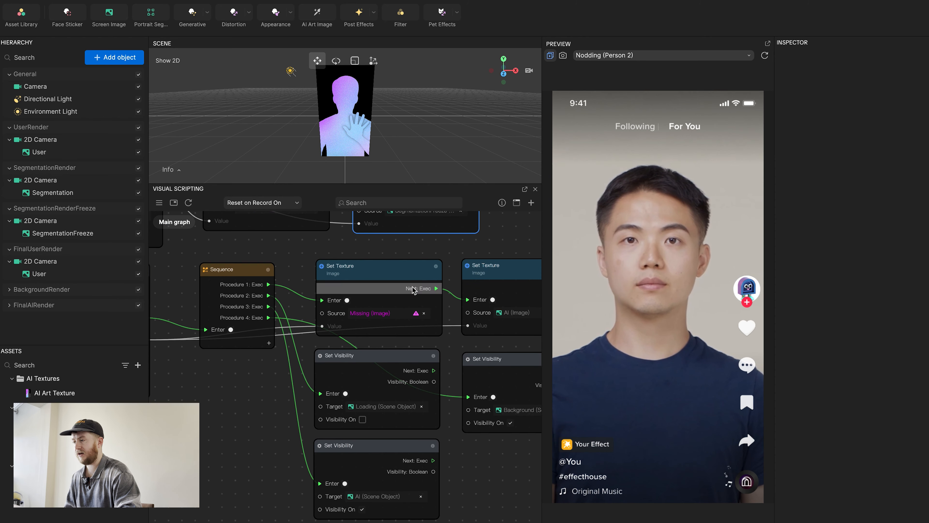
click(421, 268)
key(Delete)
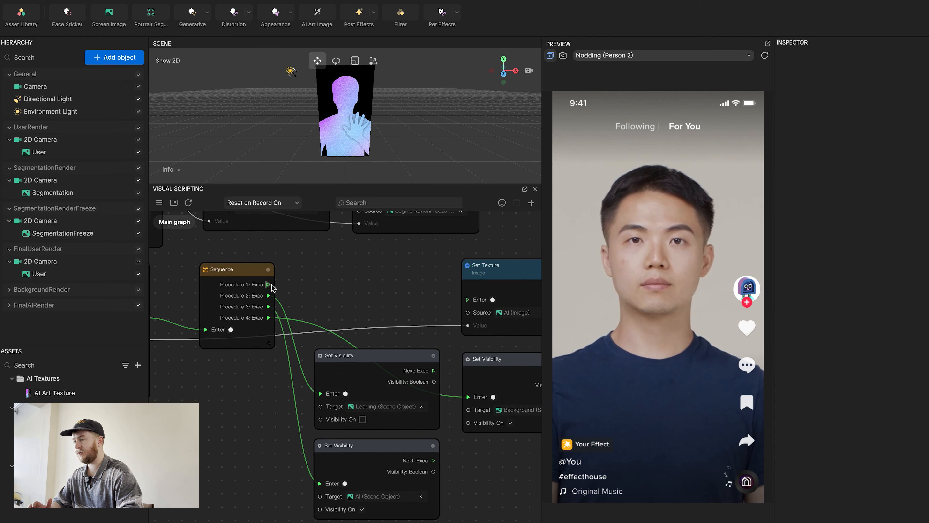
Connect the Sequence's Procedure 1 to the AI image's Set Texture node and move that node closer to the Sequence.
drag(268, 284, 467, 299)
drag(509, 269, 373, 264)
scroll(374, 265, down, 3)
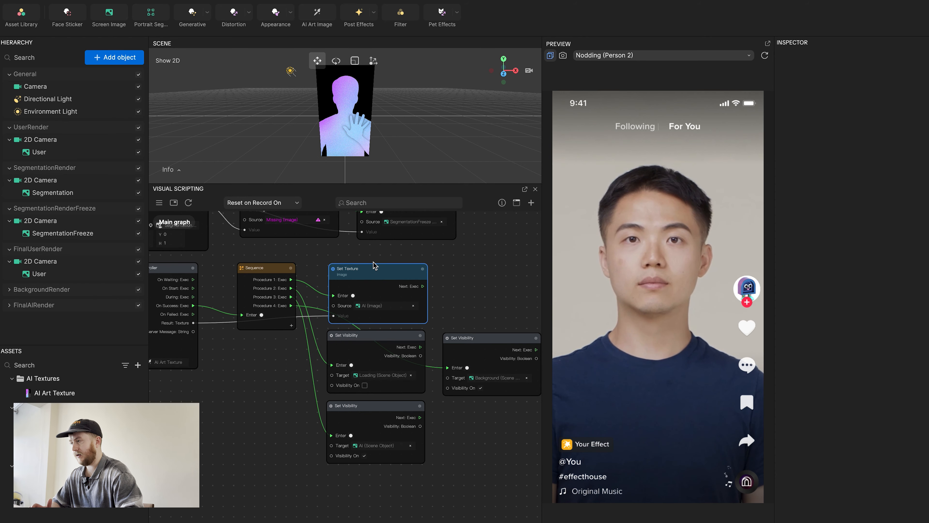
Delete the segmentation Snapshot's missing-image Set Texture node and connect the Snapshot's Next output to the SegmentationFreeze Set Texture node.
middle_drag(375, 323, 451, 456)
click(372, 320)
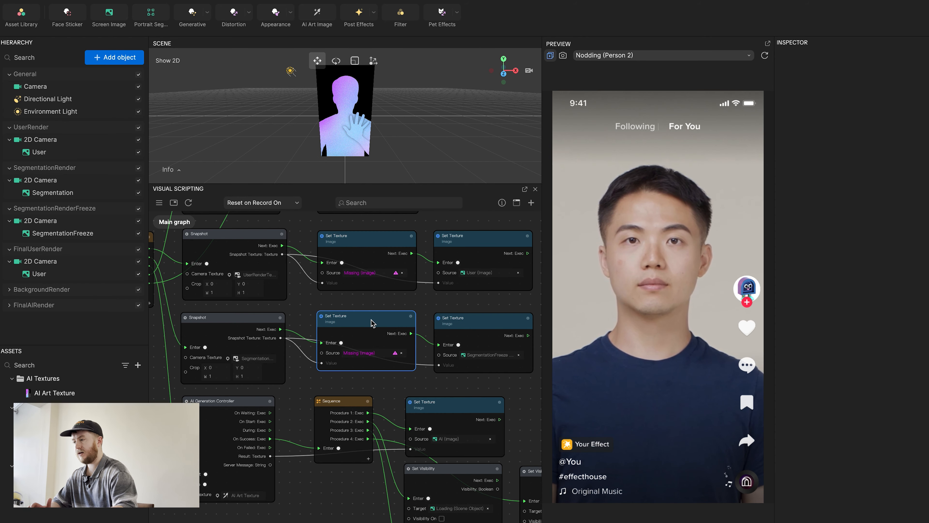
key(Delete)
drag(280, 330, 438, 344)
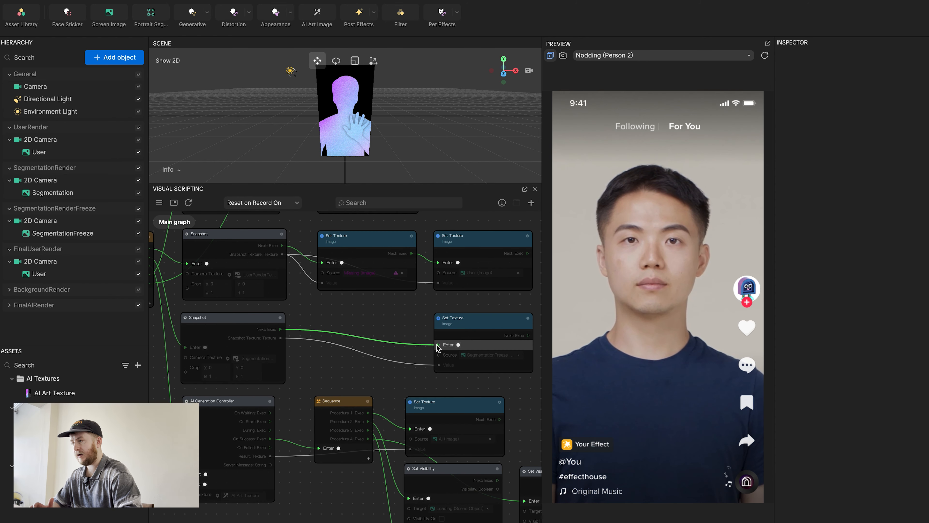
Delete the user Snapshot's missing-image Set Texture node and connect the Snapshot's Next output to the User image Set Texture node.
click(363, 244)
key(Delete)
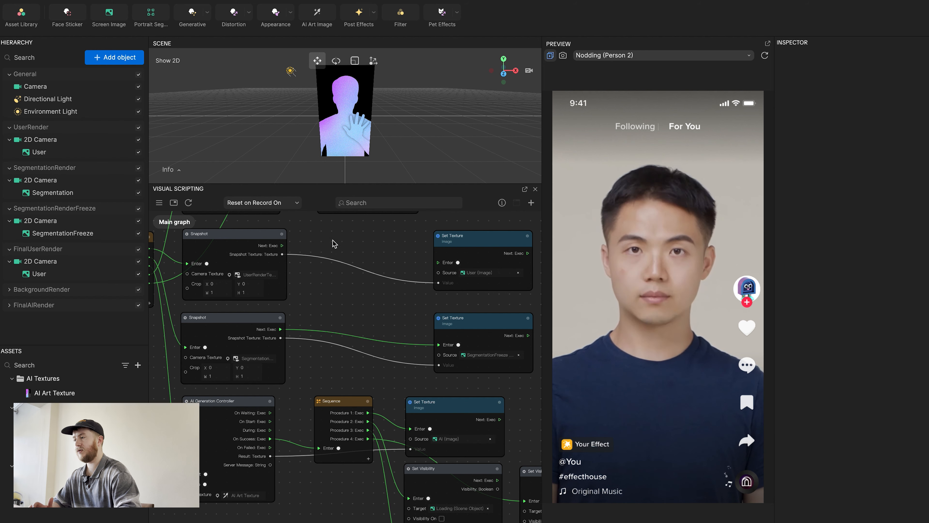
drag(282, 245, 438, 262)
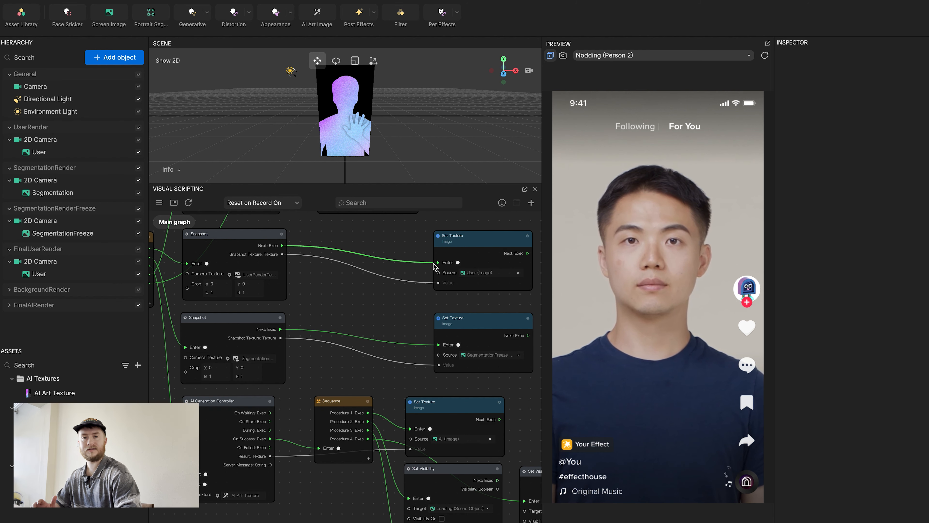
Delete the unused Update and Start nodes from the visual scripting graph.
scroll(360, 349, down, 5)
scroll(461, 291, up, 2)
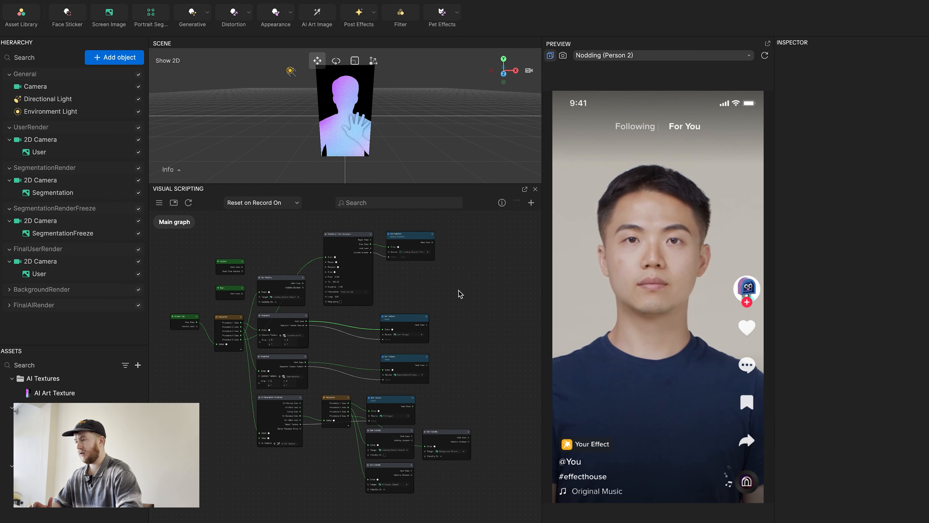
scroll(284, 286, up, 5)
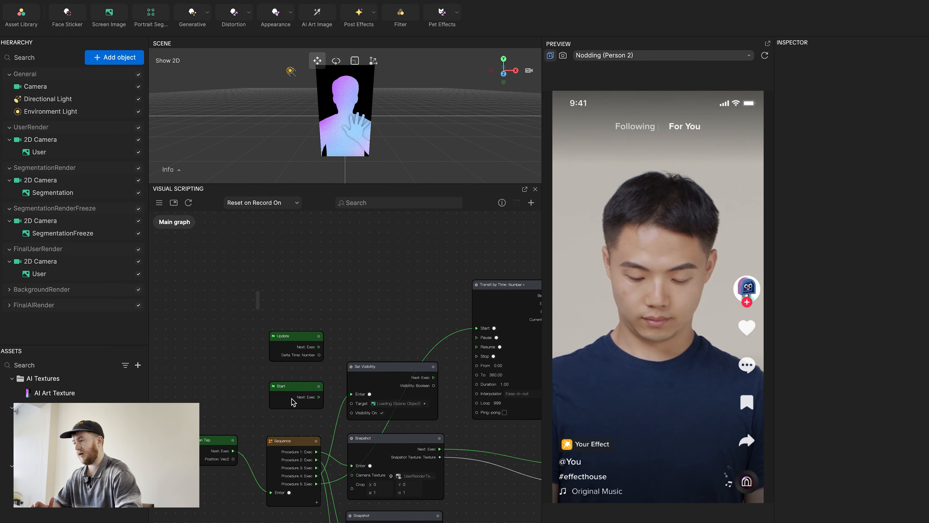
drag(257, 292, 300, 419)
click(327, 309)
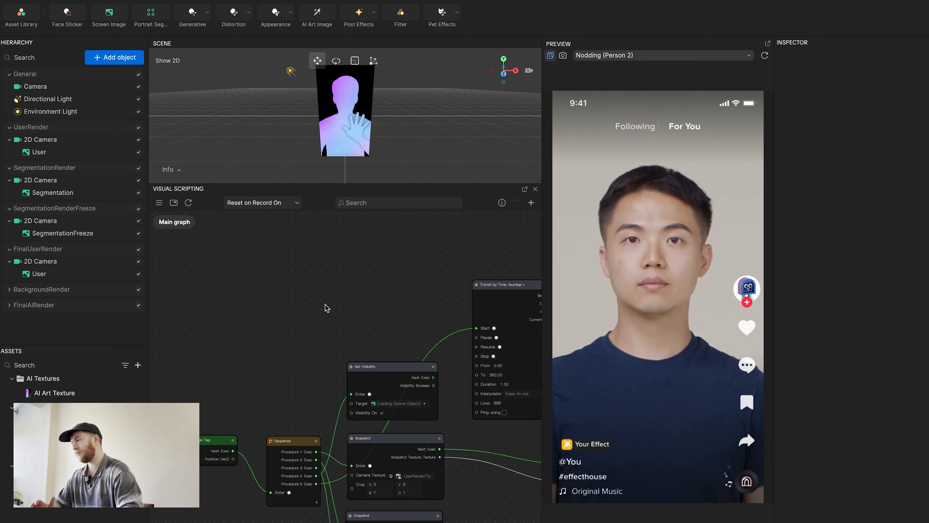
Collapse the FinalUserRender, SegmentationRenderFreeze, SegmentationRender, UserRender and General groups in the hierarchy.
scroll(327, 309, down, 5)
scroll(203, 286, up, 5)
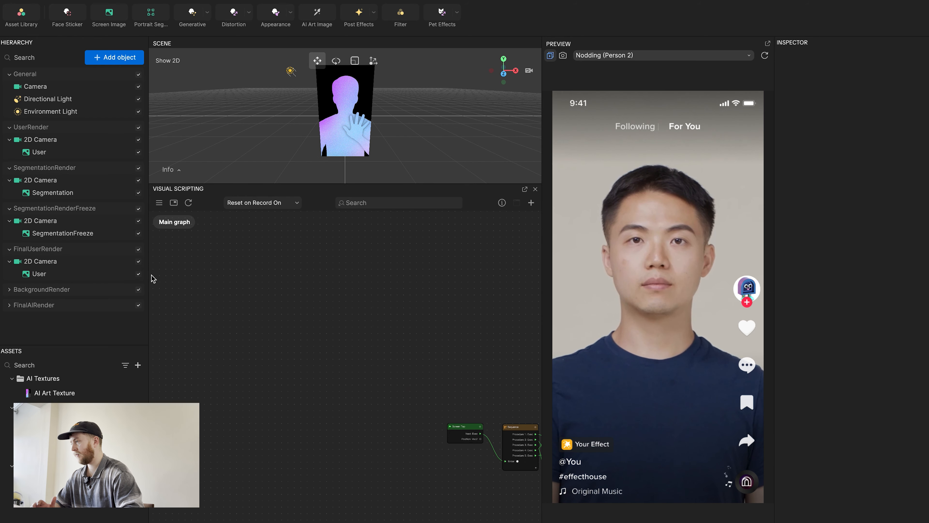
middle_drag(250, 328, 94, 264)
scroll(308, 312, down, 6)
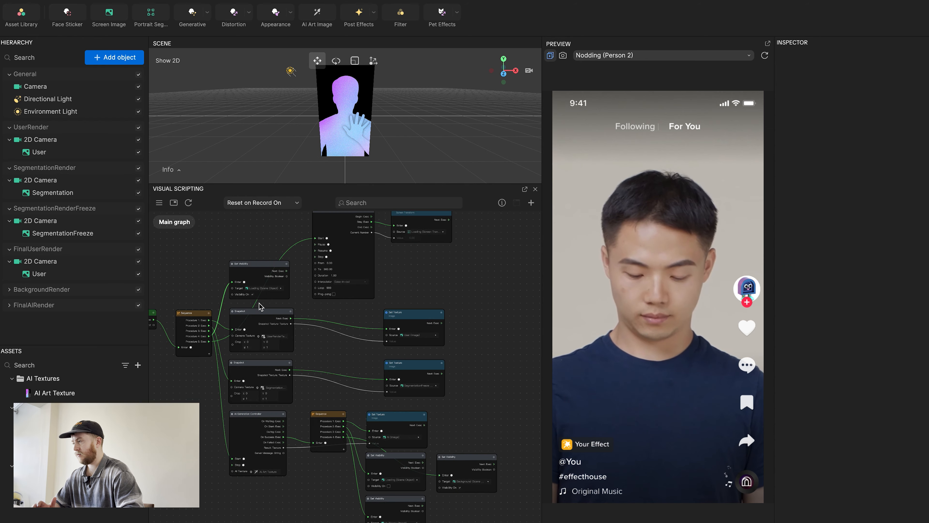
click(9, 249)
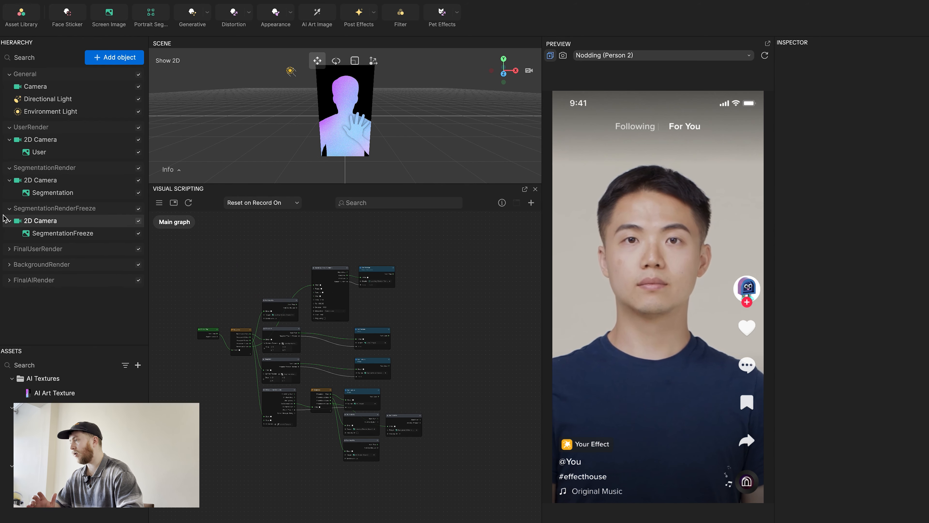
click(8, 208)
click(9, 167)
click(9, 127)
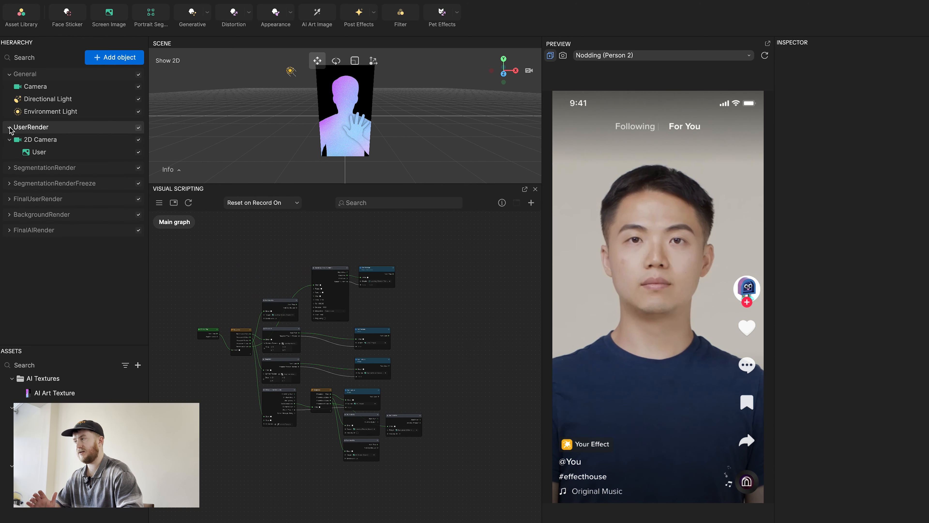
click(9, 74)
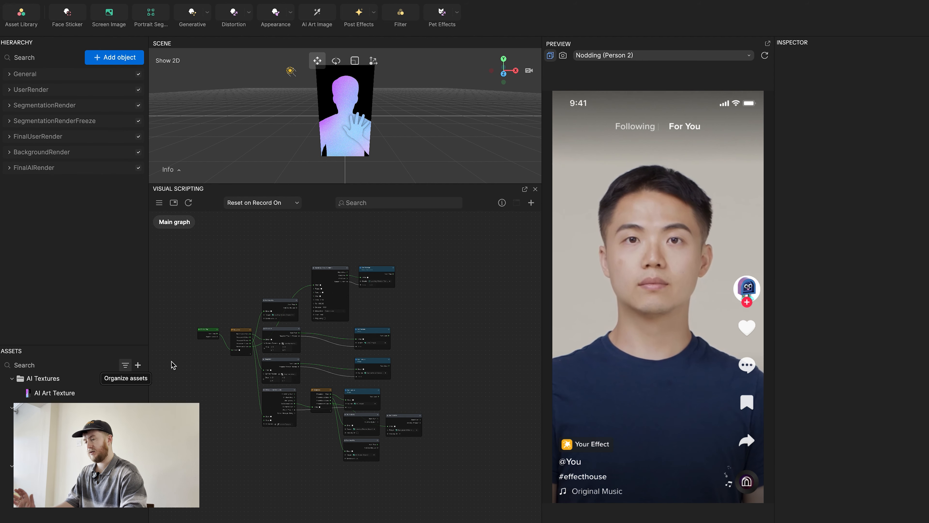
Move the Screen Tap node farther away from the Sequence node it feeds.
scroll(205, 392, up, 5)
middle_drag(205, 390, 297, 472)
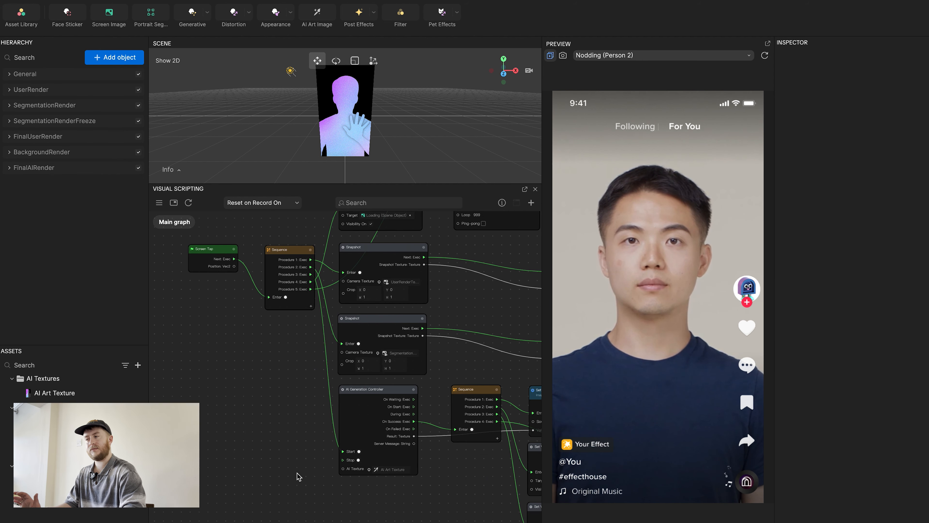
drag(301, 335, 179, 333)
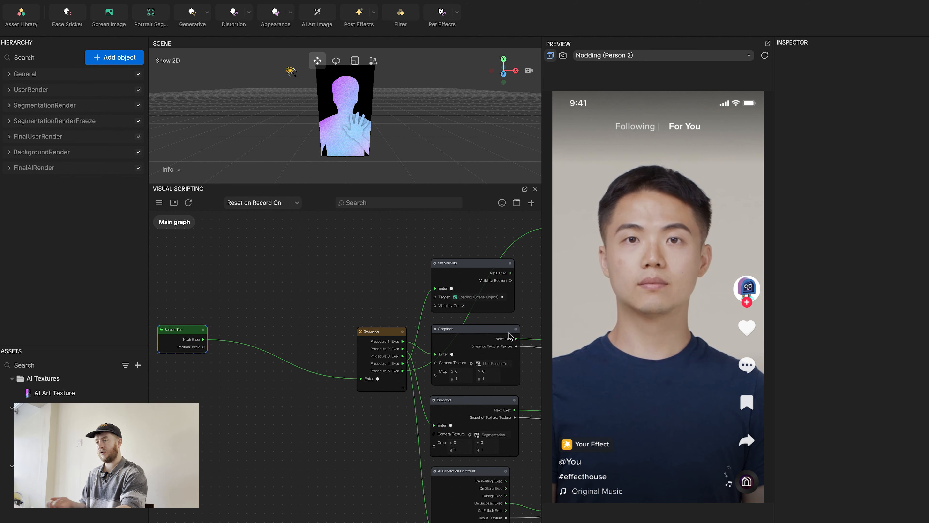
Trigger the AI effect with a screen tap in the preview to test the cleaned-up graph.
click(628, 317)
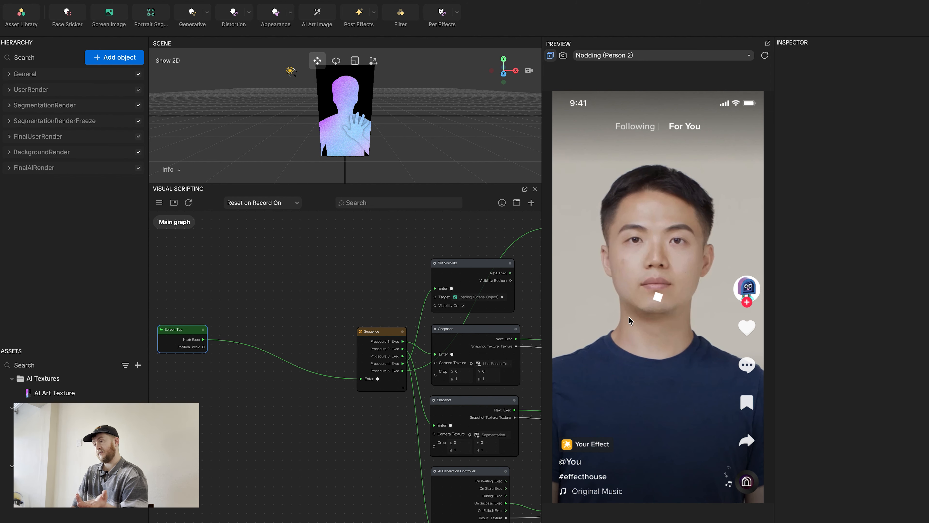